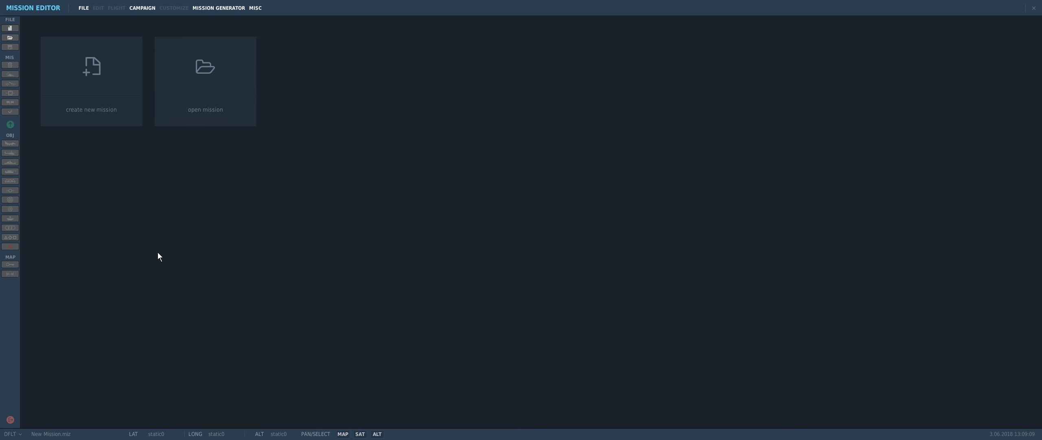
# Step: Create a new mission on the Persian Gulf map, reviewing the blue coalition countries and keeping the Custom coalition preset
pyautogui.click(79, 107)
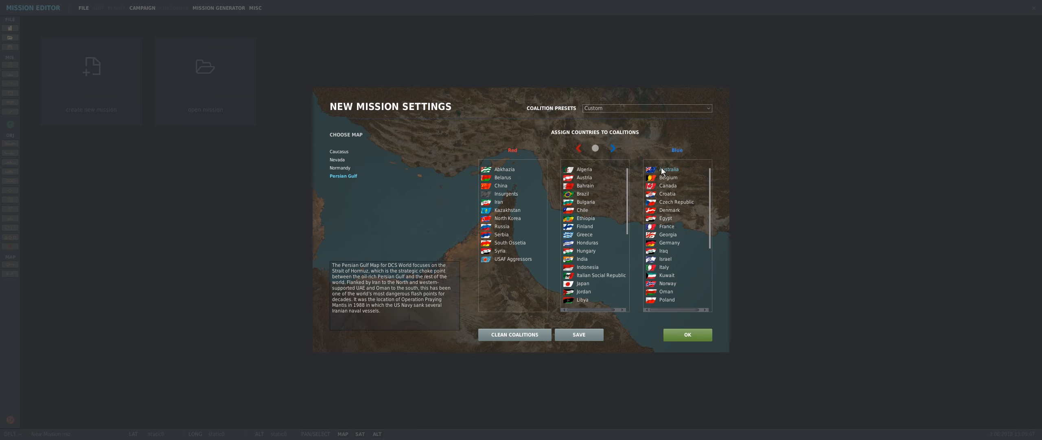
pyautogui.scroll(-4, 681, 265)
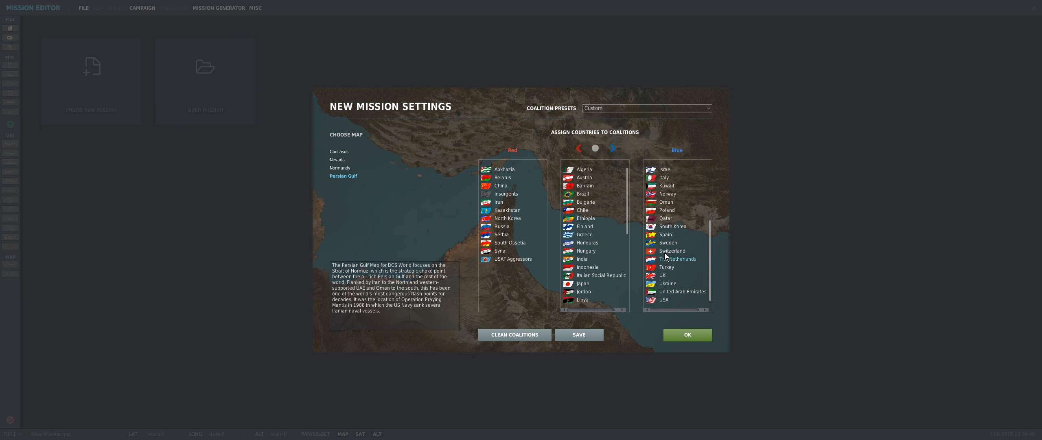
pyautogui.scroll(3, 652, 241)
pyautogui.scroll(1, 652, 285)
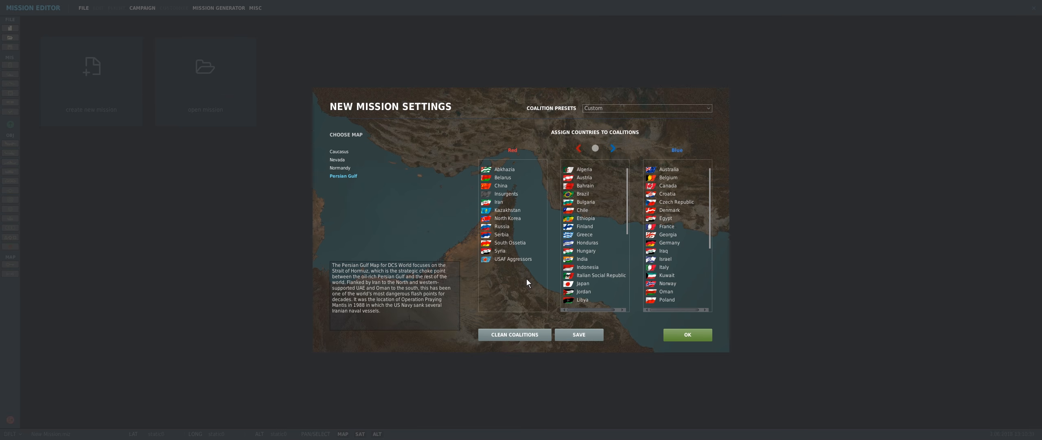
pyautogui.click(689, 335)
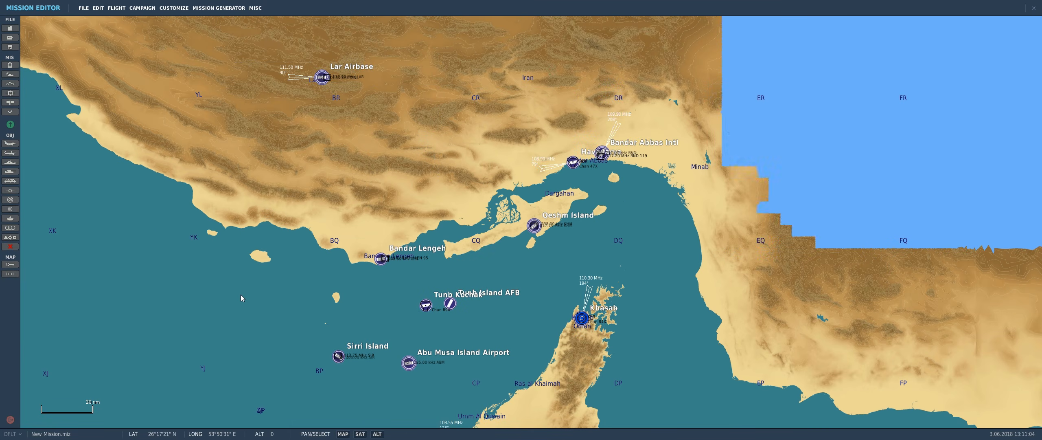
# Step: Locate Tunb Island AFB on the map and examine the southern part of Greater Tunb around its runway
pyautogui.moveTo(472, 333); pyautogui.dragTo(461, 316)
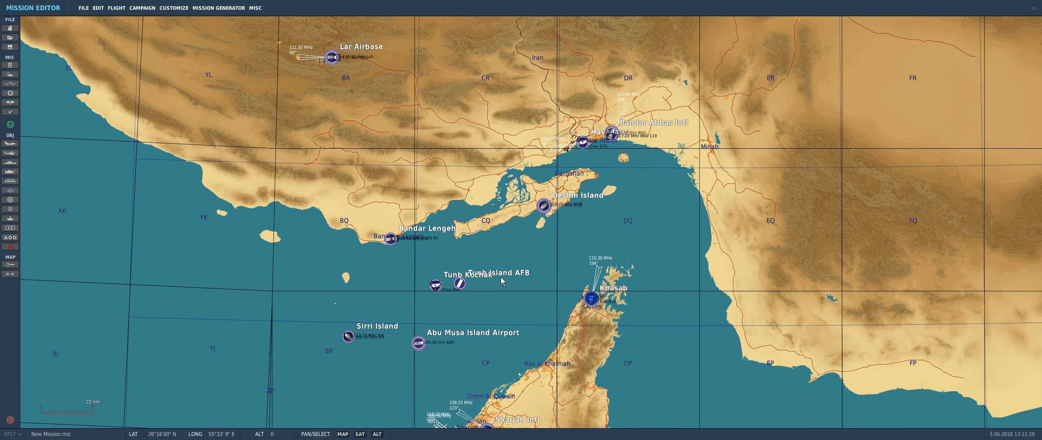
pyautogui.scroll(3, 461, 290)
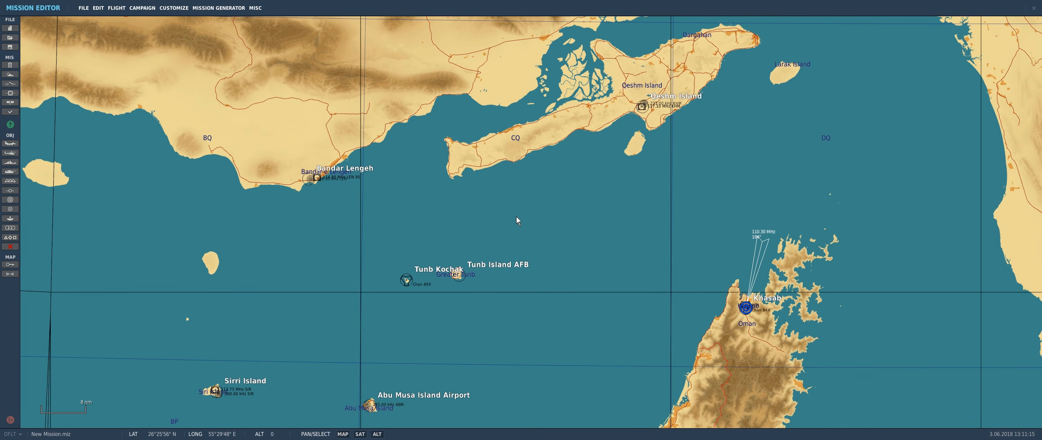
pyautogui.moveTo(507, 259); pyautogui.dragTo(485, 251)
pyautogui.moveTo(476, 295); pyautogui.dragTo(469, 208)
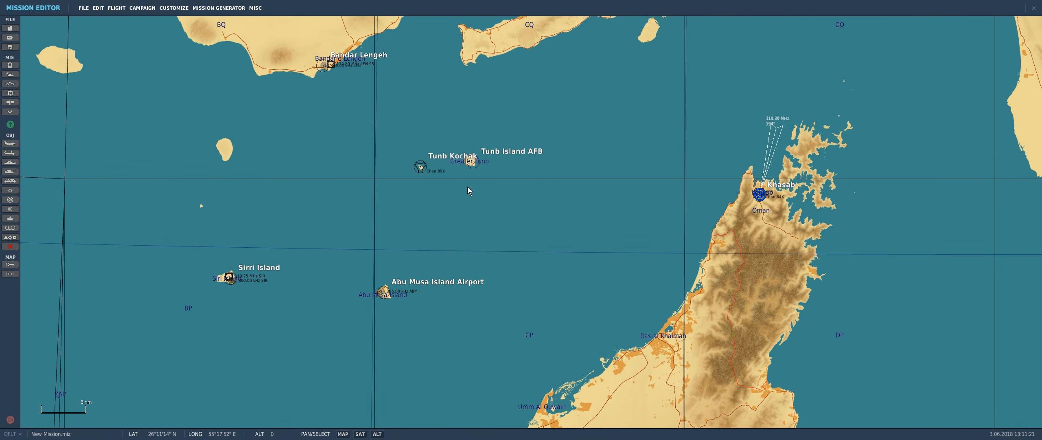
pyautogui.moveTo(448, 186); pyautogui.dragTo(444, 221)
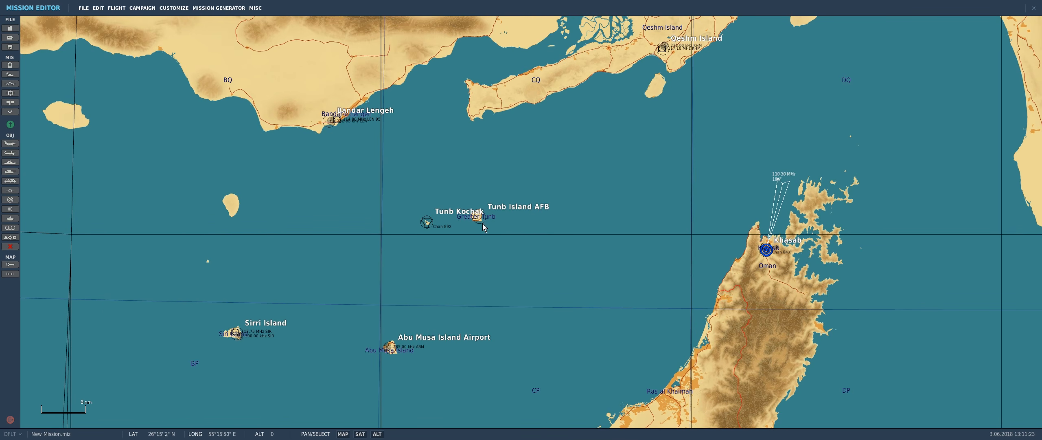
pyautogui.scroll(1, 483, 227)
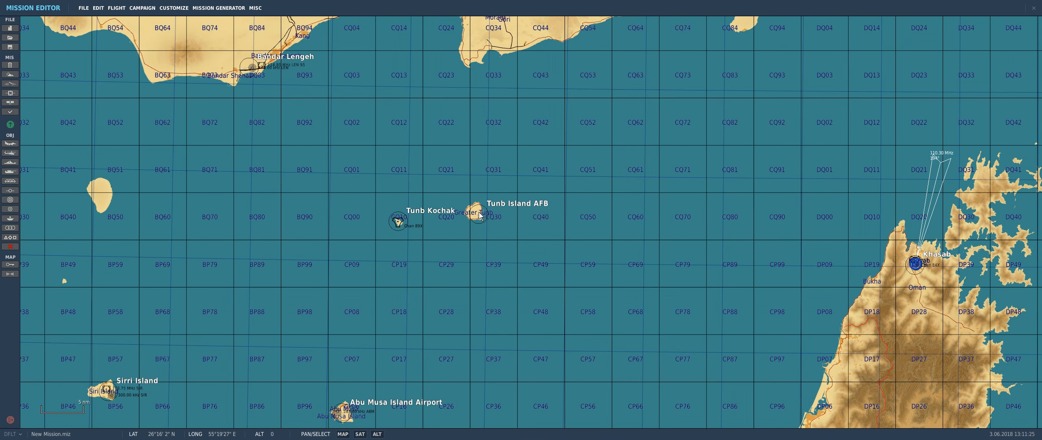
pyautogui.scroll(5, 474, 217)
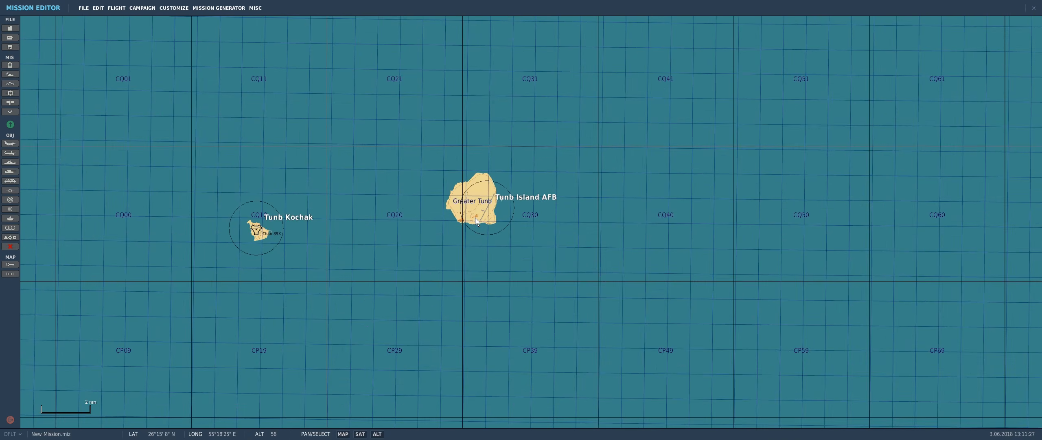
pyautogui.scroll(4, 487, 213)
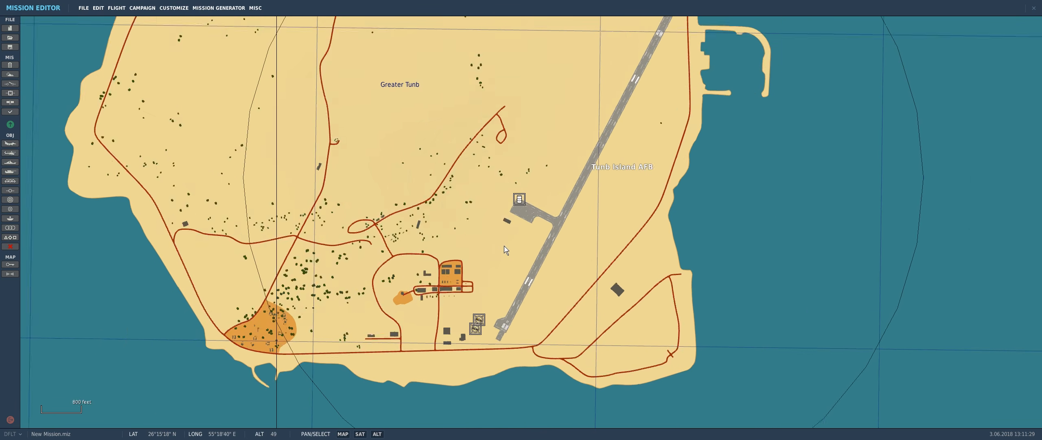
pyautogui.scroll(-2, 514, 247)
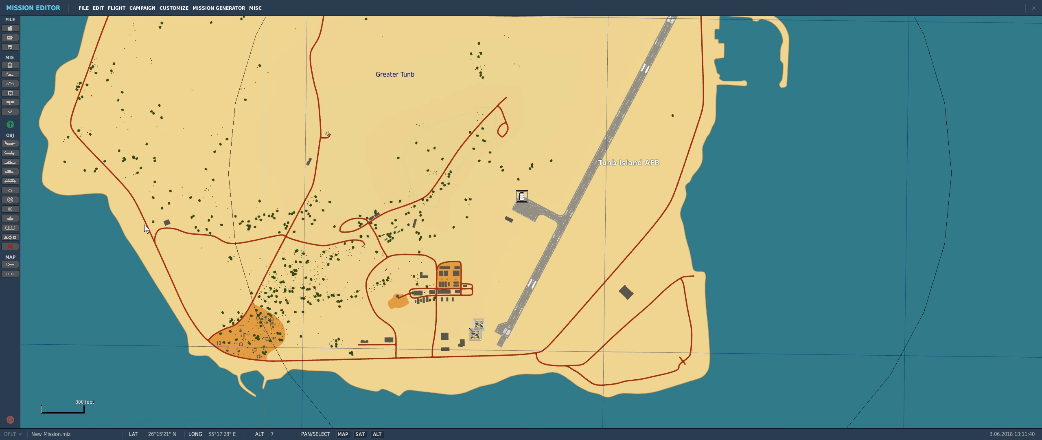
# Step: Set up a new static object for Iran with category Structures and type Command Center
pyautogui.click(11, 181)
pyautogui.click(945, 49)
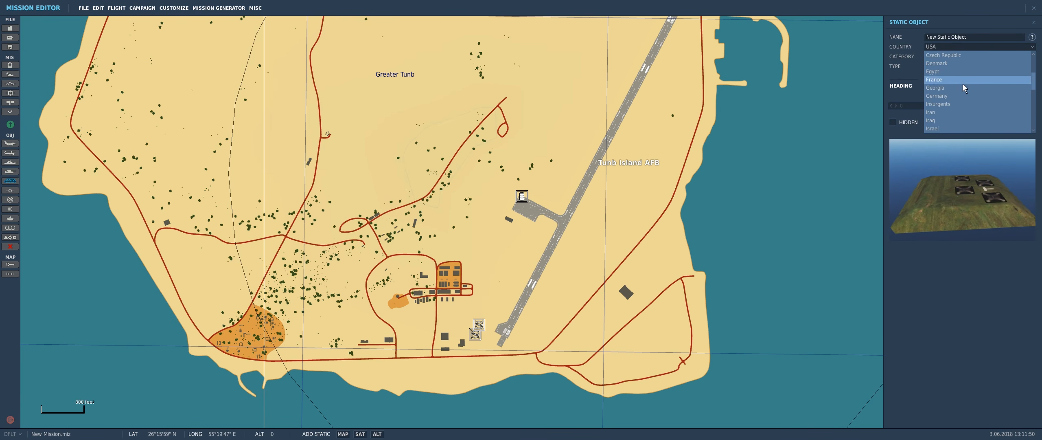
pyautogui.click(967, 111)
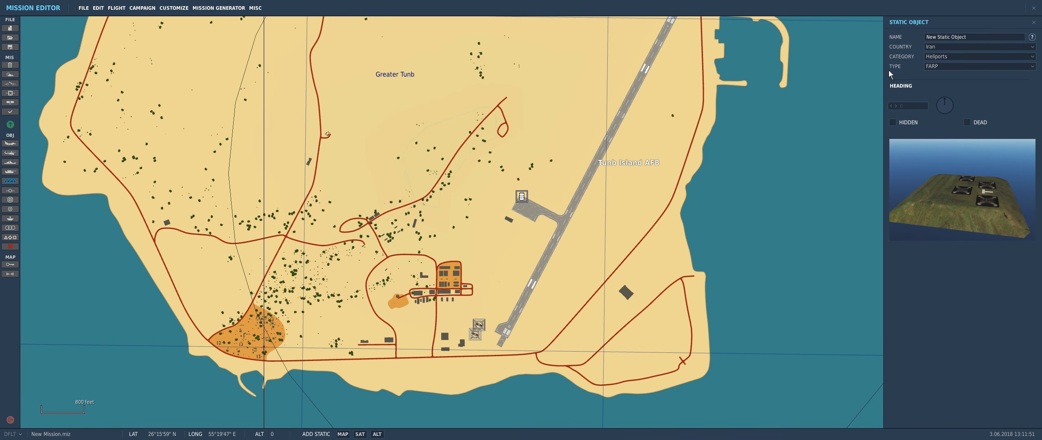
pyautogui.click(947, 57)
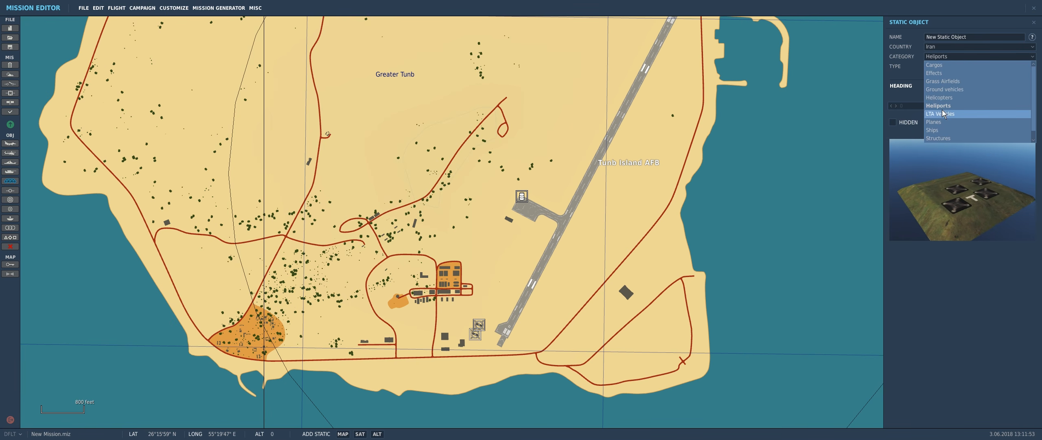
pyautogui.click(946, 138)
pyautogui.click(946, 66)
pyautogui.scroll(-3, 948, 102)
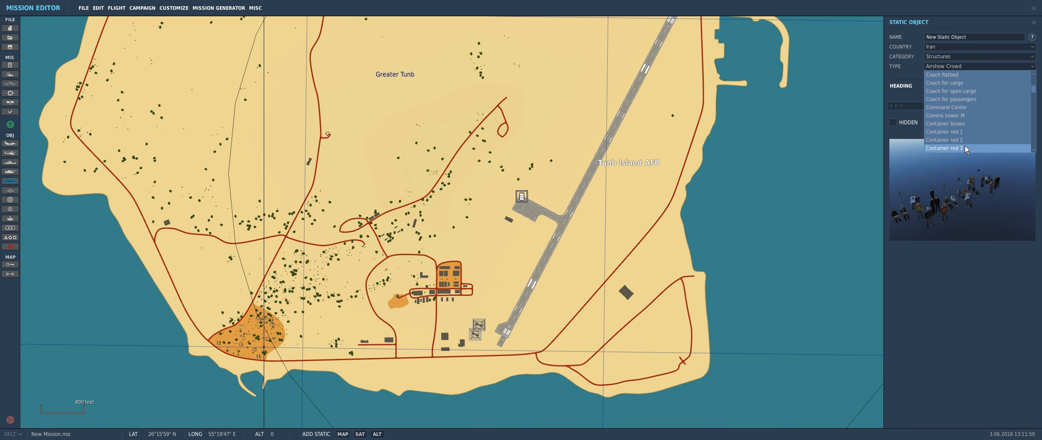
pyautogui.click(938, 131)
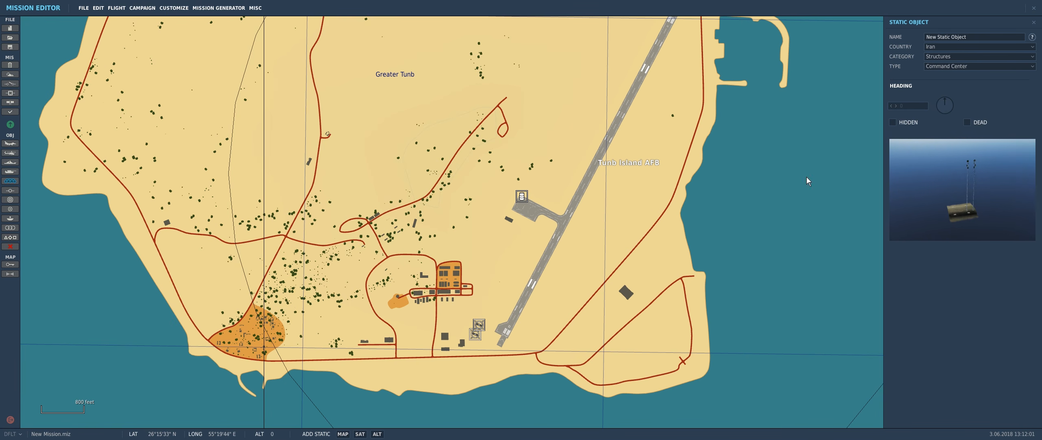
# Step: Place the Command Center on the open ground between the Tunb Island runway and the building compound to its west
pyautogui.scroll(3, 535, 232)
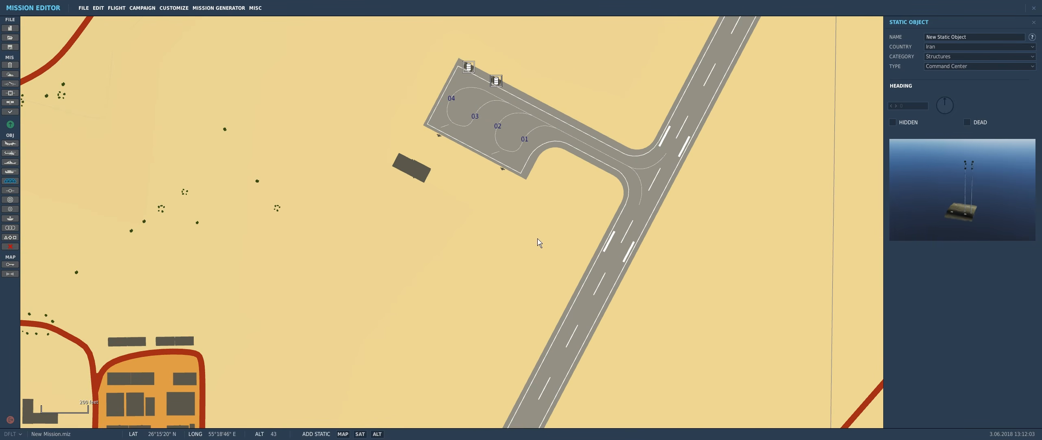
pyautogui.moveTo(532, 248); pyautogui.dragTo(552, 219, button='right')
pyautogui.moveTo(523, 262); pyautogui.dragTo(586, 176, button='right')
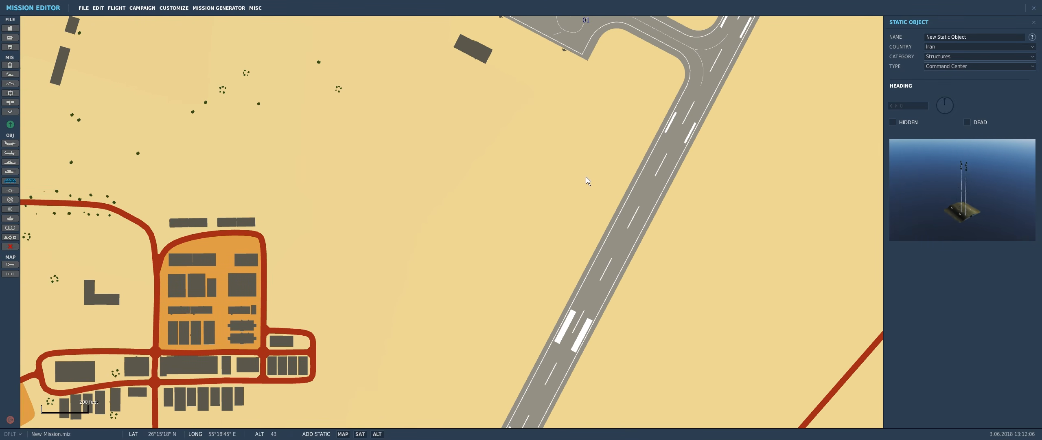
pyautogui.click(533, 235)
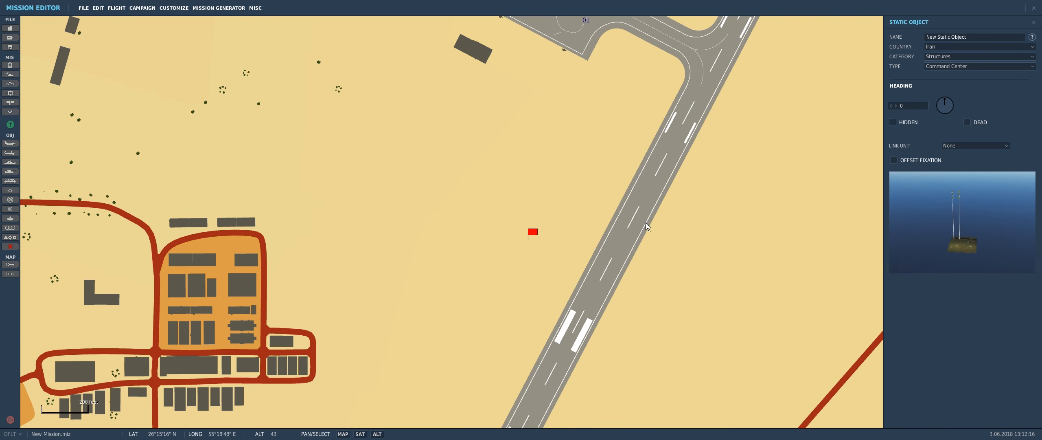
# Step: Set the Command Center's heading to 120
pyautogui.moveTo(949, 110); pyautogui.dragTo(918, 103)
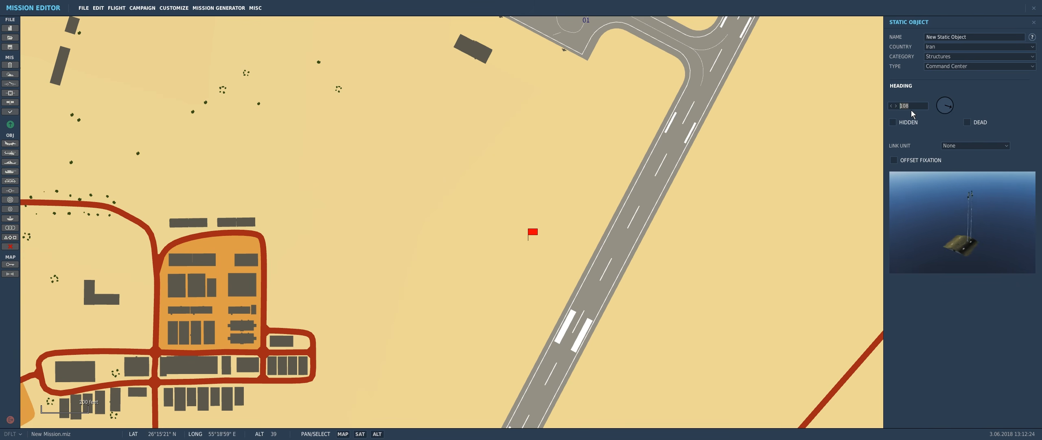
pyautogui.click(949, 109)
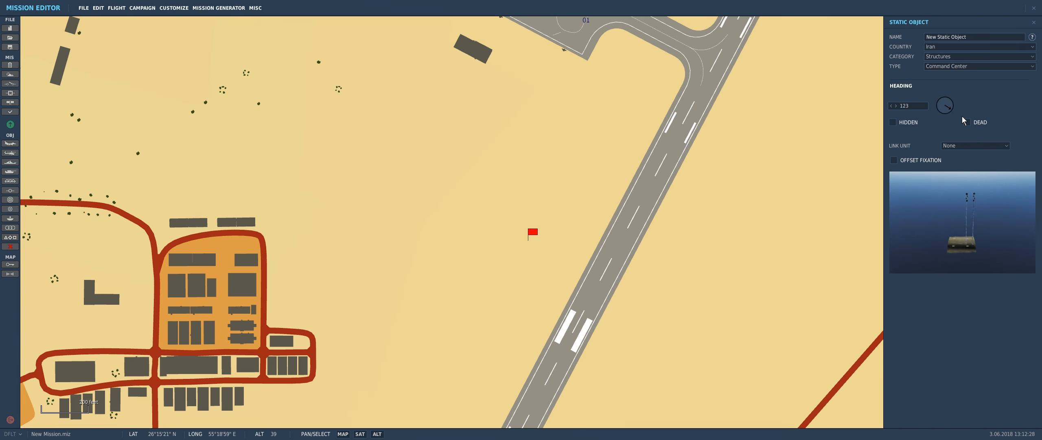
pyautogui.moveTo(965, 117); pyautogui.dragTo(965, 117)
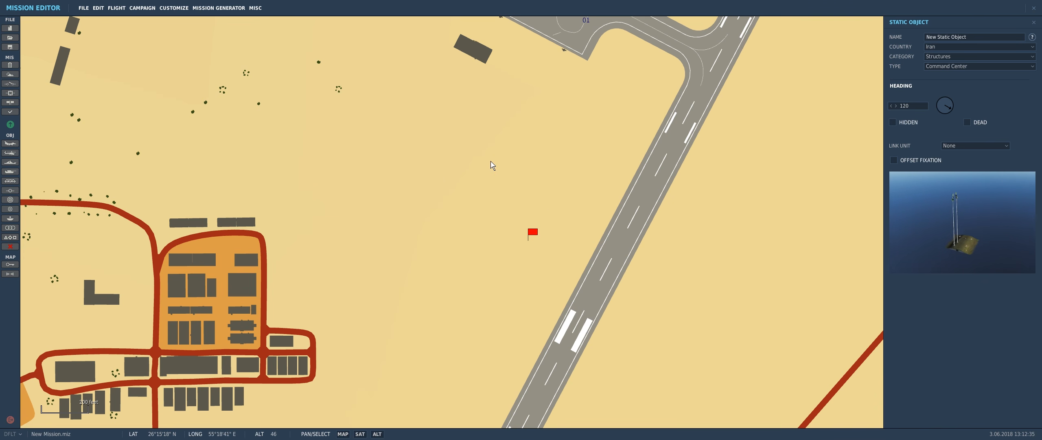
# Step: Locate Al Minhad AB in the United Arab Emirates on the map and examine the area around it
pyautogui.scroll(-8, 542, 192)
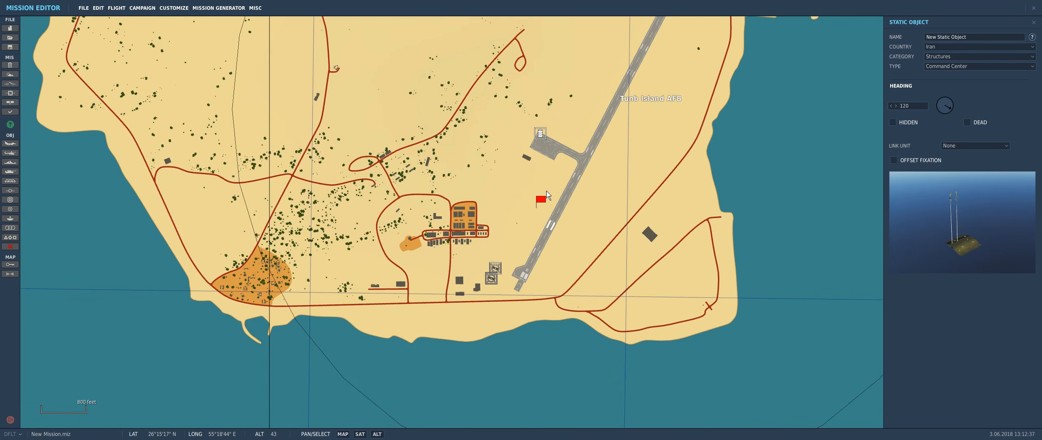
pyautogui.scroll(-6, 557, 196)
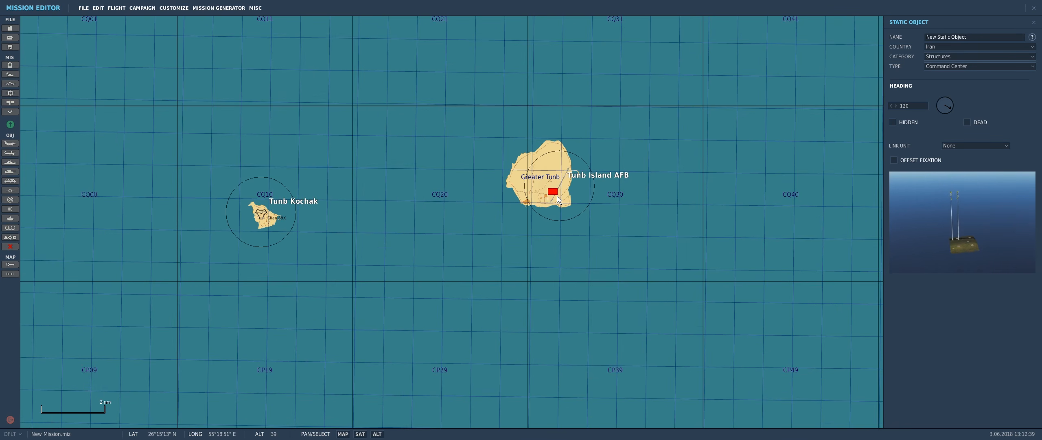
pyautogui.moveTo(617, 258); pyautogui.dragTo(516, 160)
pyautogui.scroll(-3, 517, 157)
pyautogui.moveTo(632, 286); pyautogui.dragTo(591, 159)
pyautogui.moveTo(602, 193); pyautogui.dragTo(534, 143)
pyautogui.scroll(-3, 535, 167)
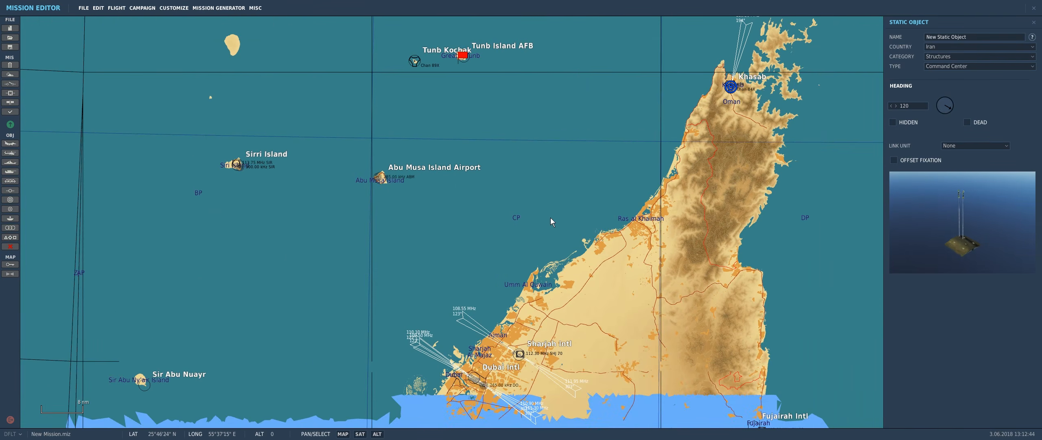
pyautogui.moveTo(556, 229); pyautogui.dragTo(579, 94)
pyautogui.moveTo(552, 202); pyautogui.dragTo(576, 168)
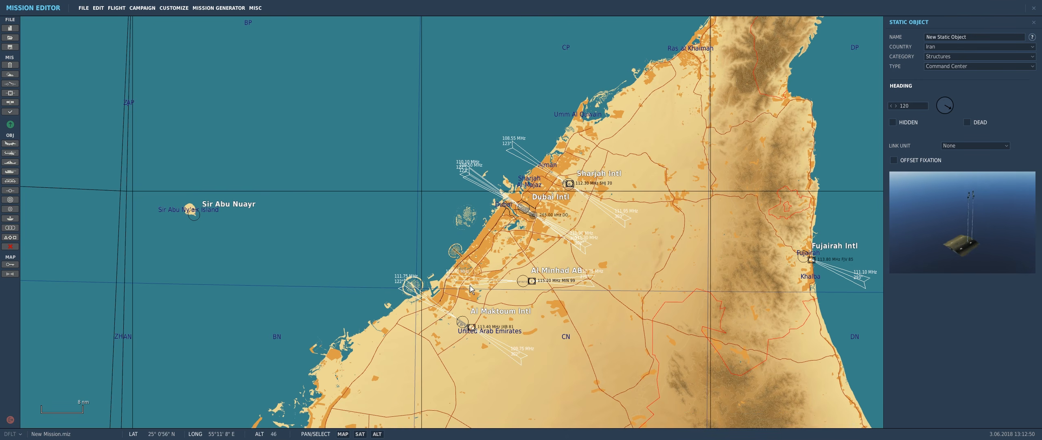
pyautogui.scroll(5, 516, 285)
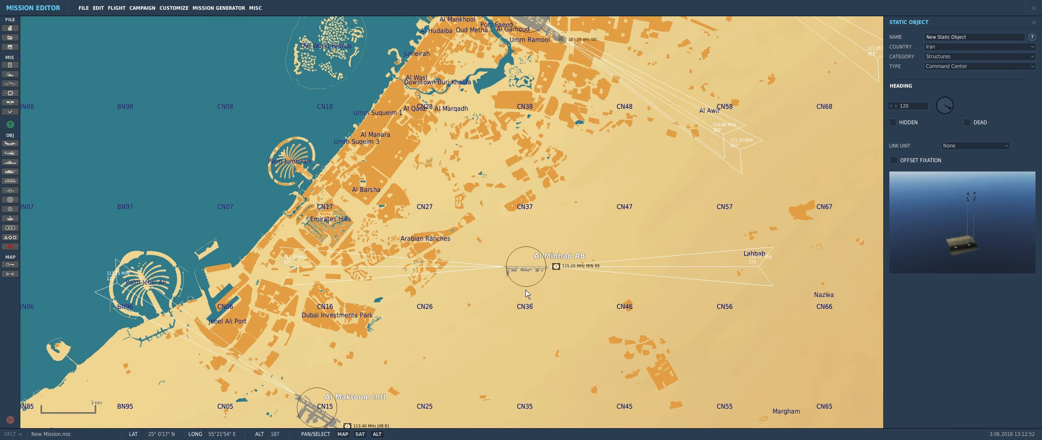
pyautogui.scroll(5, 514, 274)
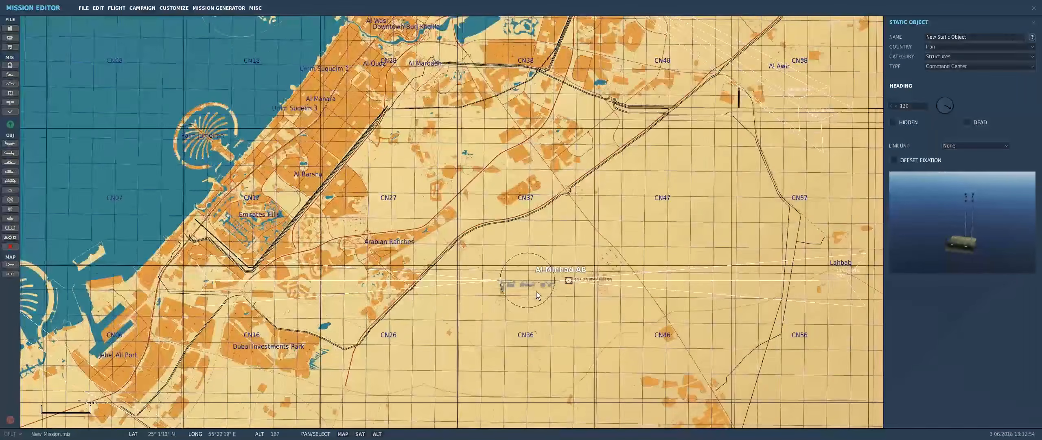
pyautogui.scroll(-1, 531, 285)
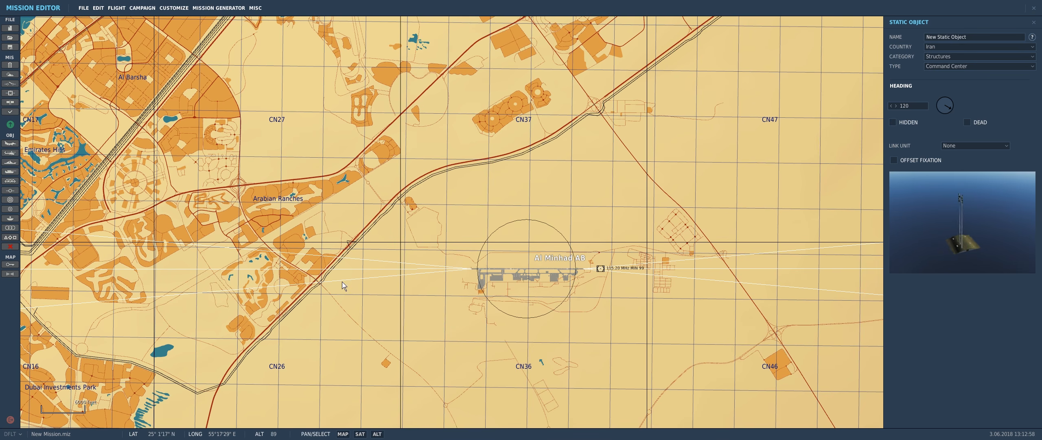
# Step: Set up a new airplane group for Kuwait with aircraft type F/A-18C Lot 20
pyautogui.click(10, 144)
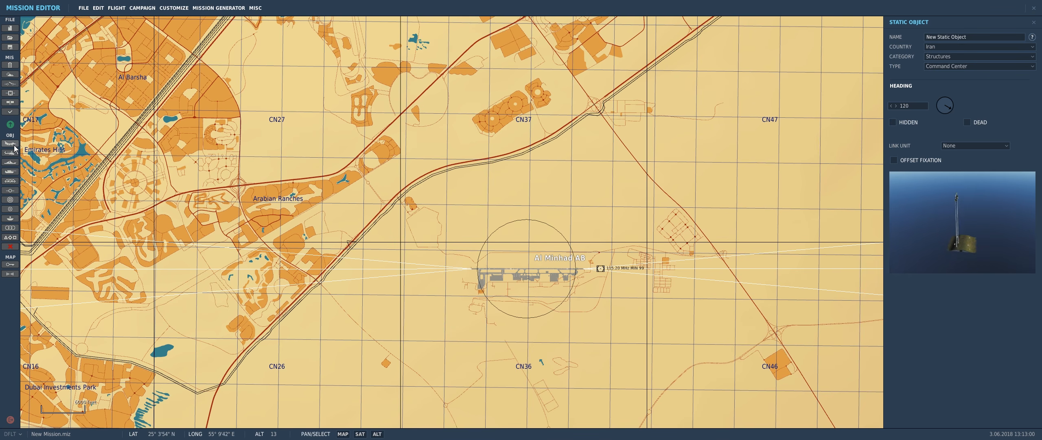
pyautogui.click(952, 61)
pyautogui.scroll(4, 947, 84)
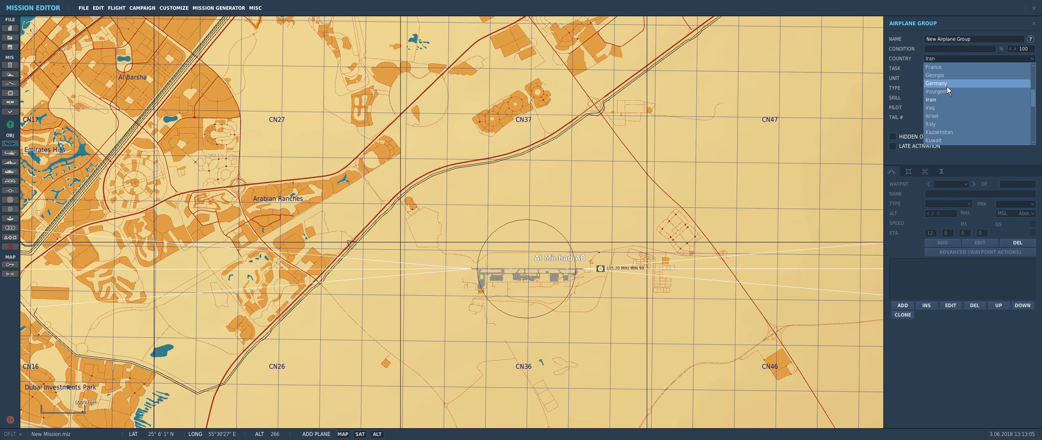
pyautogui.scroll(-8, 947, 90)
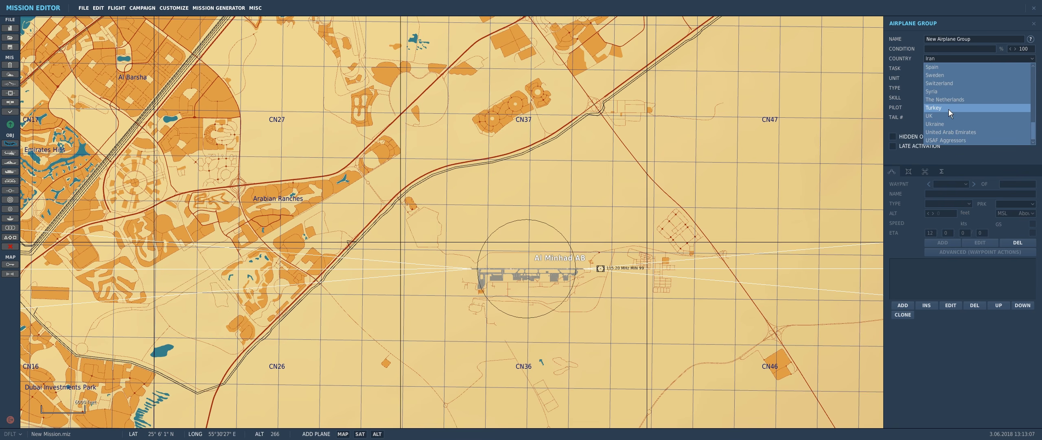
pyautogui.scroll(1, 944, 98)
pyautogui.scroll(2, 943, 82)
pyautogui.click(943, 70)
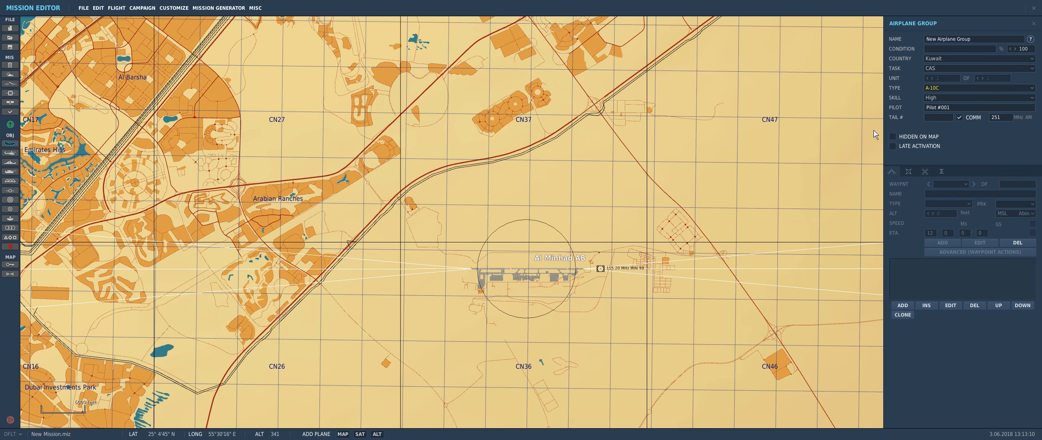
pyautogui.click(952, 83)
pyautogui.click(949, 169)
pyautogui.scroll(5, 493, 277)
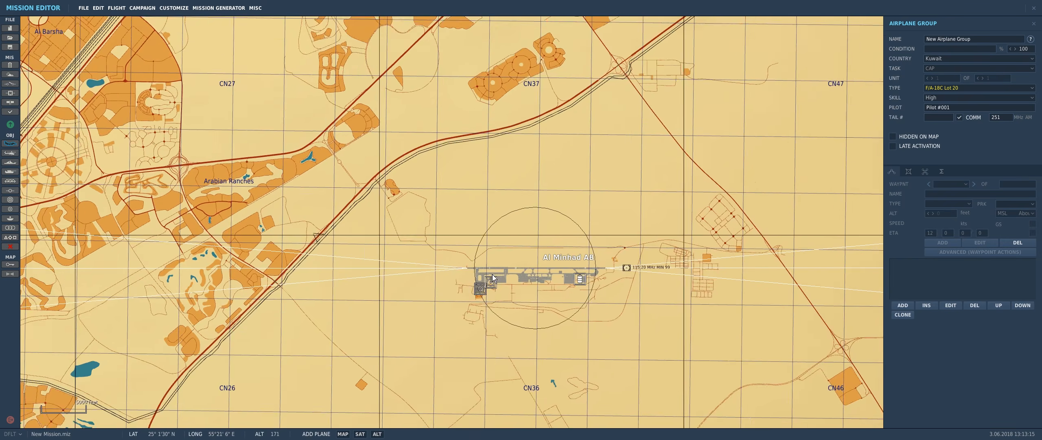
# Step: Place the F/A-18C group's starting waypoint on the runway of Al Minhad AB
pyautogui.scroll(1, 495, 275)
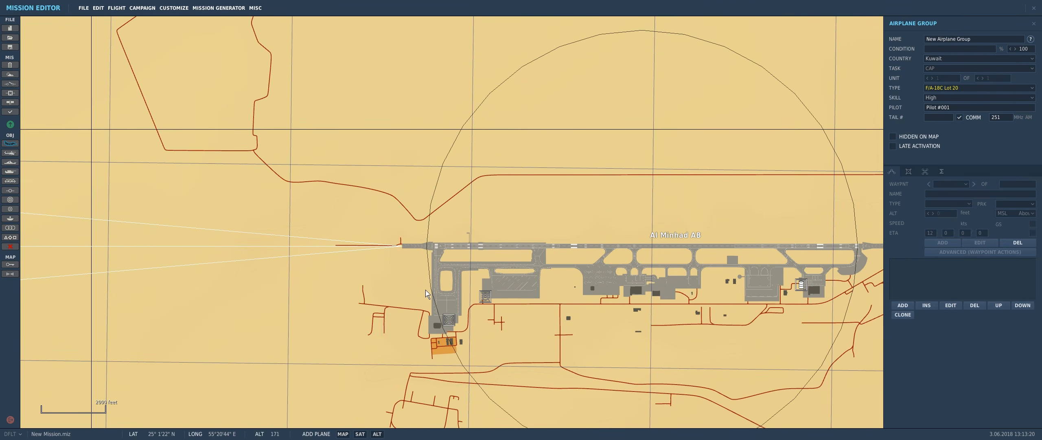
pyautogui.scroll(4, 422, 284)
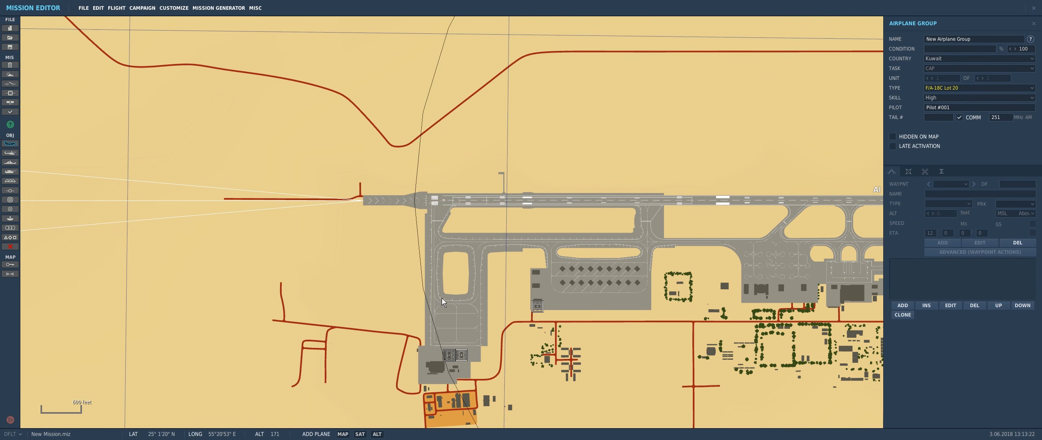
pyautogui.scroll(-4, 441, 298)
pyautogui.click(645, 245)
pyautogui.scroll(-1, 501, 269)
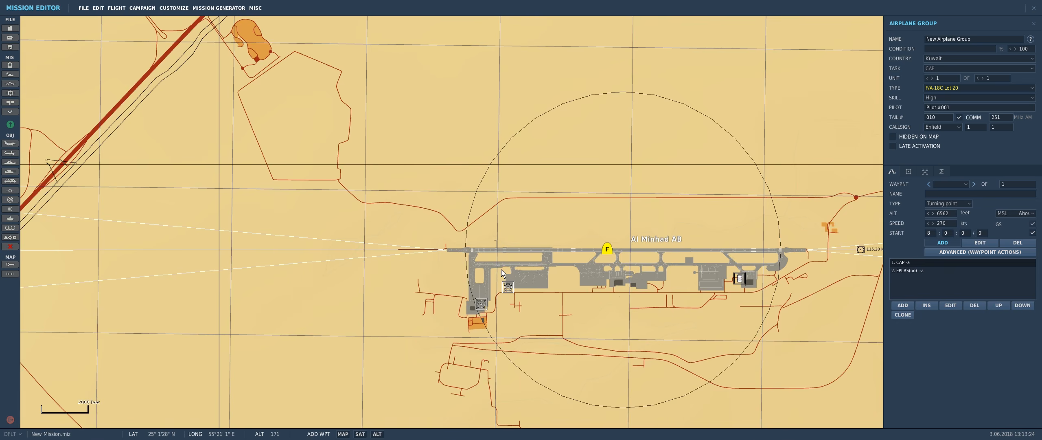
pyautogui.scroll(-2, 501, 269)
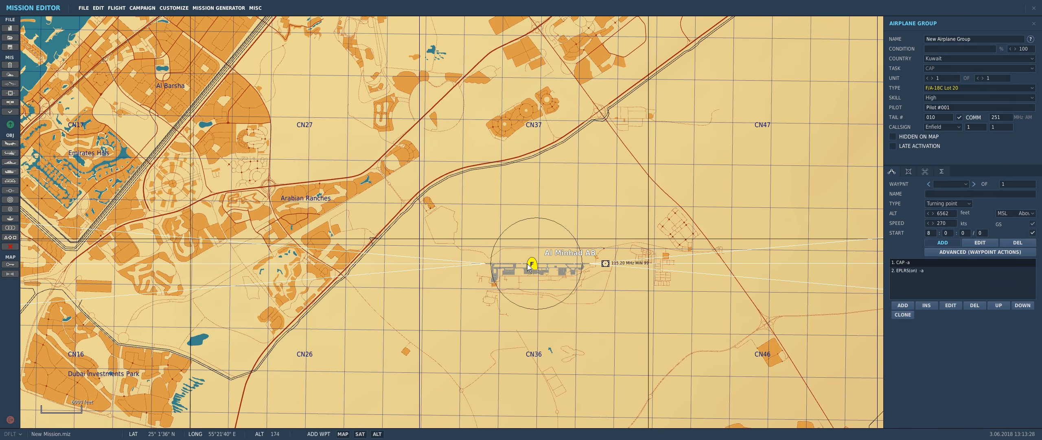
# Step: Set the group's starting waypoint type to Takeoff from ramp
pyautogui.click(947, 204)
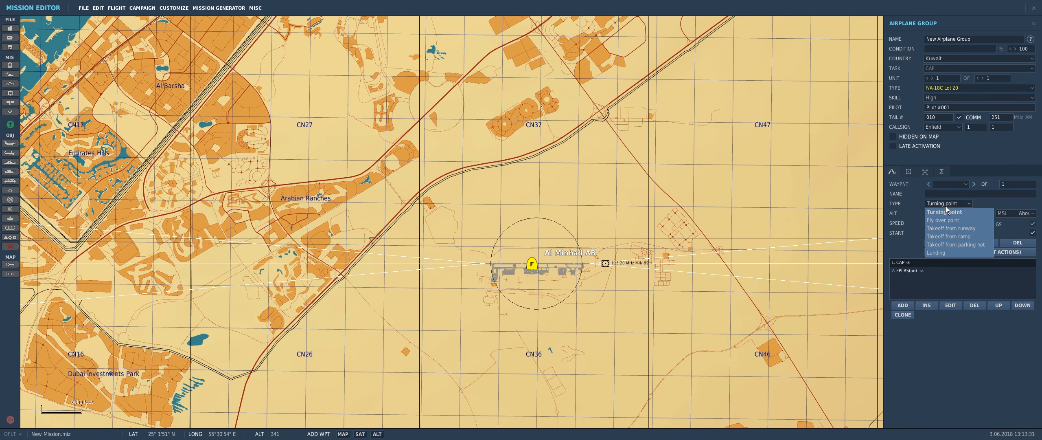
pyautogui.click(954, 236)
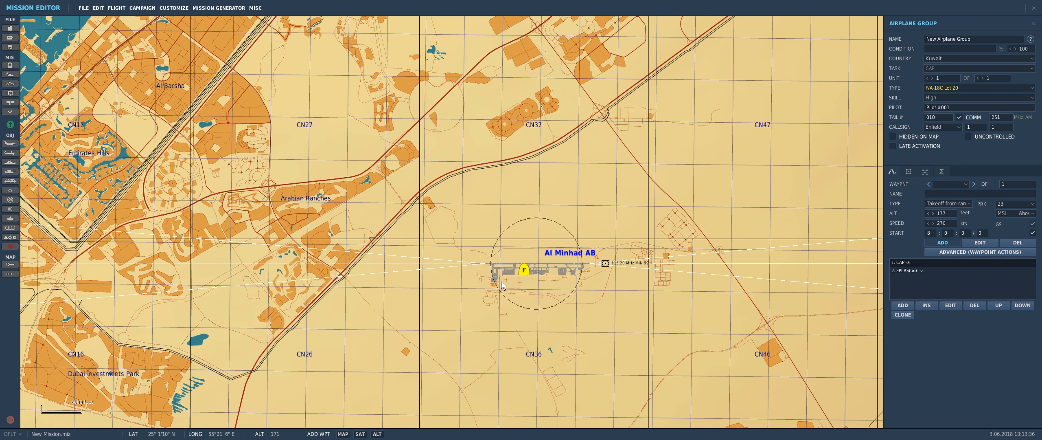
pyautogui.click(951, 203)
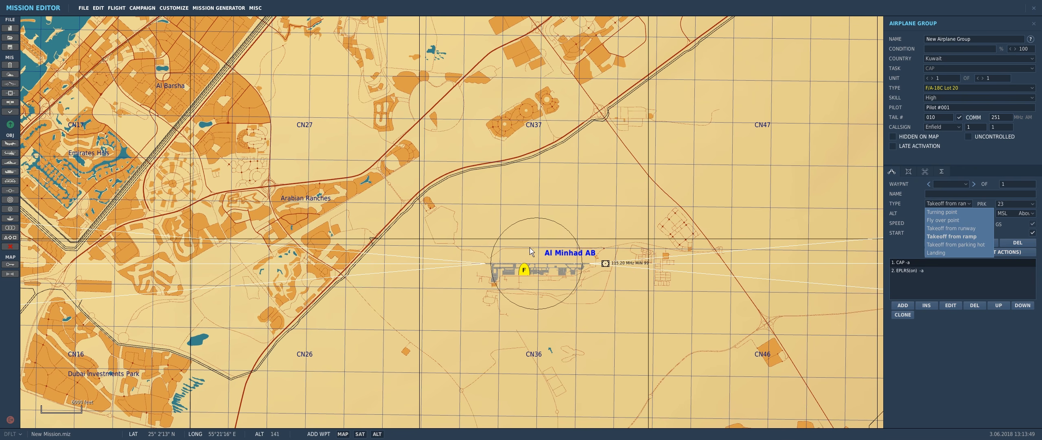
pyautogui.click(907, 245)
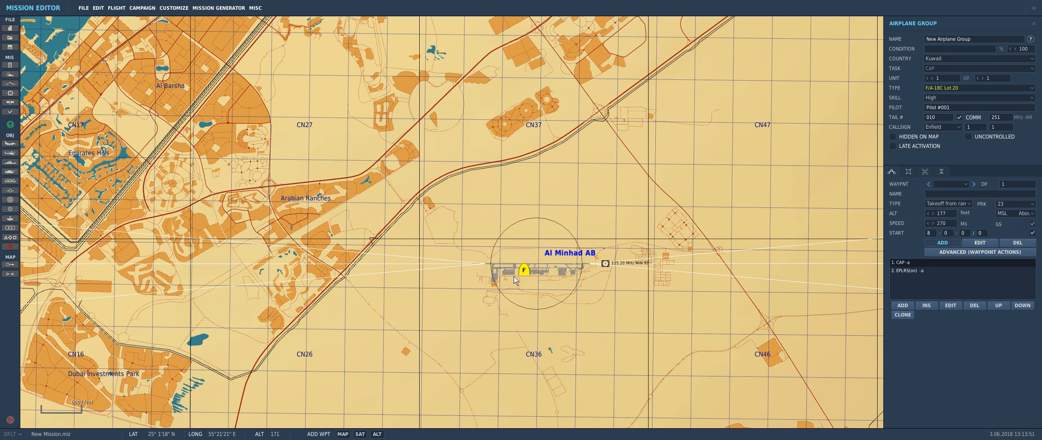
# Step: Examine the numbered parking spots at Al Minhad AB and try spot 24 for the aircraft before returning it to spot 23
pyautogui.scroll(10, 503, 262)
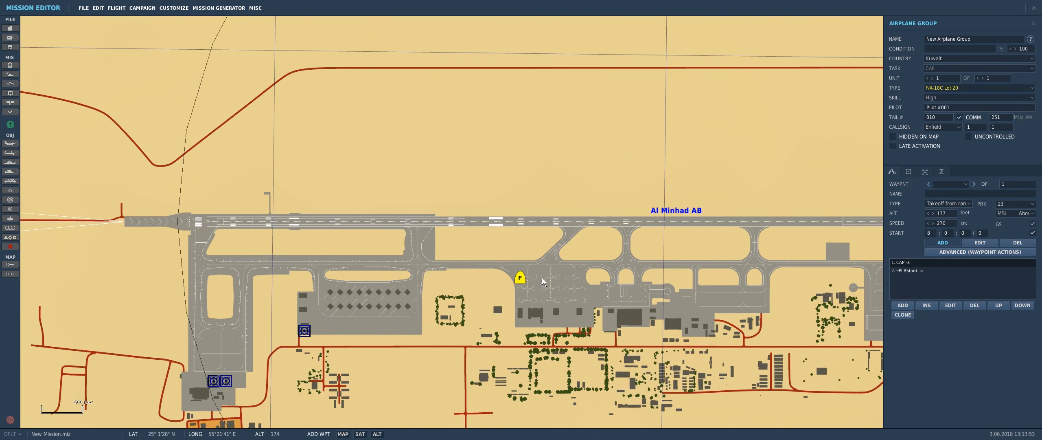
pyautogui.moveTo(489, 298); pyautogui.dragTo(515, 272, button='right')
pyautogui.scroll(2, 534, 266)
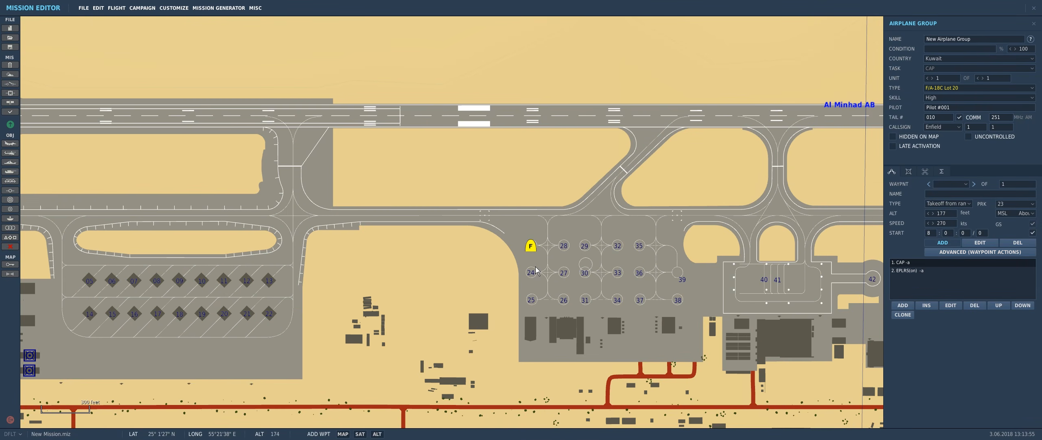
pyautogui.moveTo(579, 281); pyautogui.dragTo(685, 242, button='right')
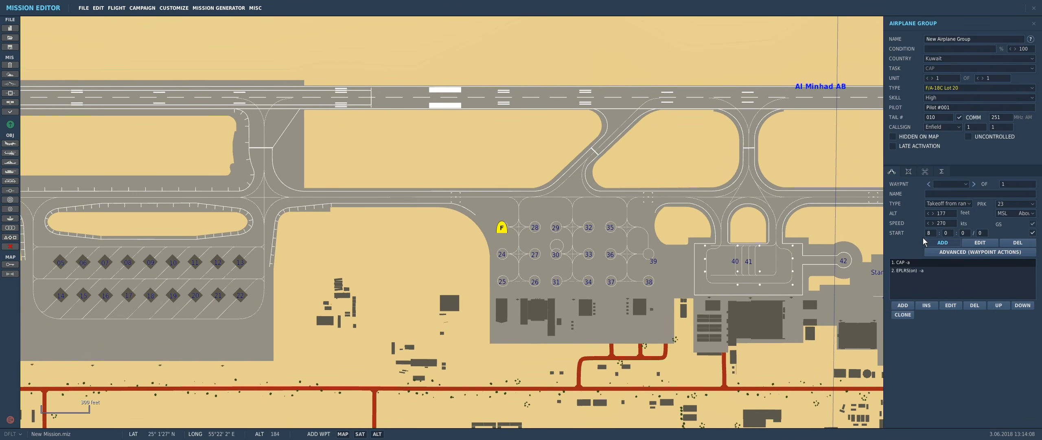
pyautogui.click(1022, 208)
pyautogui.click(985, 213)
pyautogui.click(1004, 208)
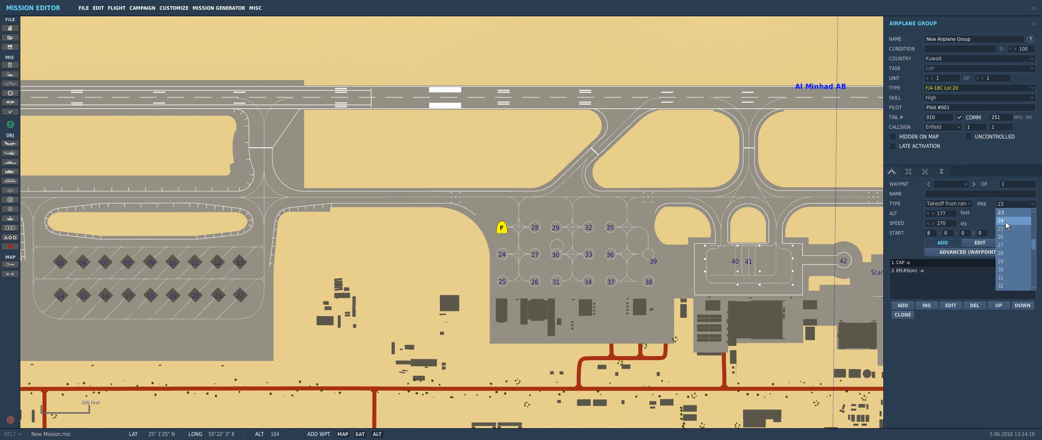
pyautogui.click(1006, 221)
pyautogui.click(1009, 208)
pyautogui.click(1008, 213)
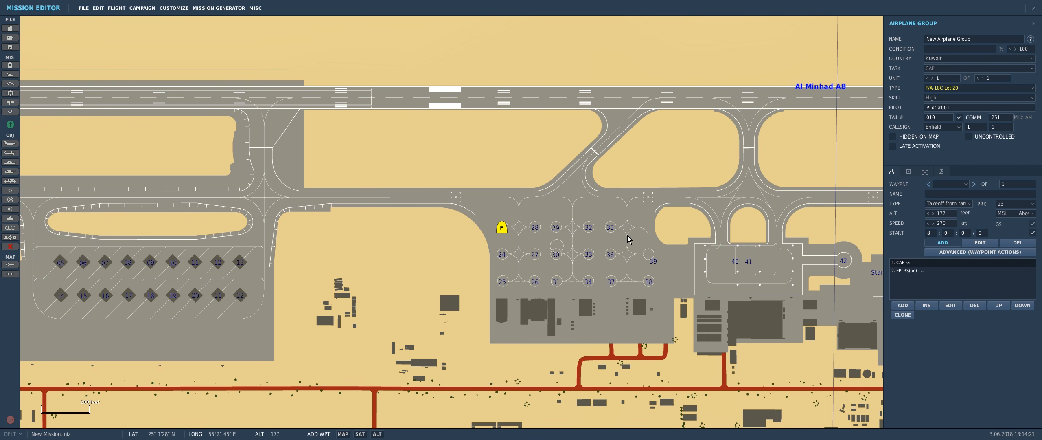
# Step: Set the lead F/A-18C's skill to Player
pyautogui.click(940, 98)
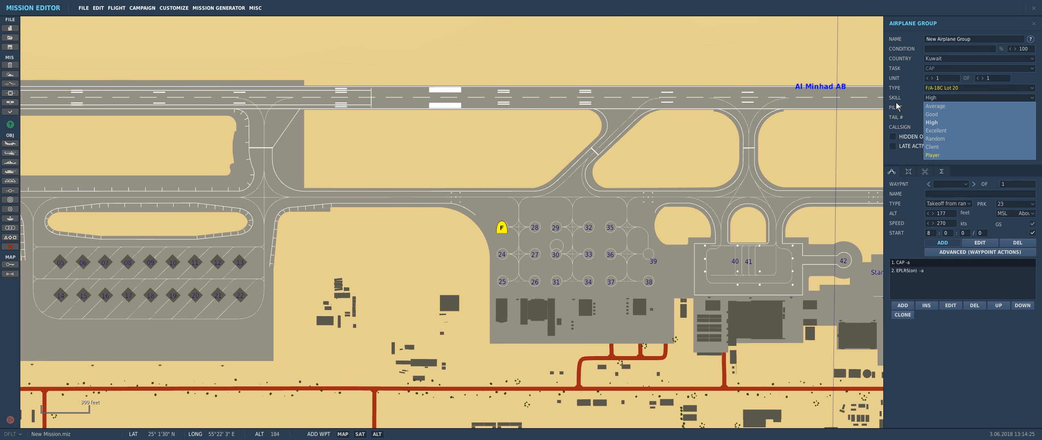
pyautogui.click(937, 154)
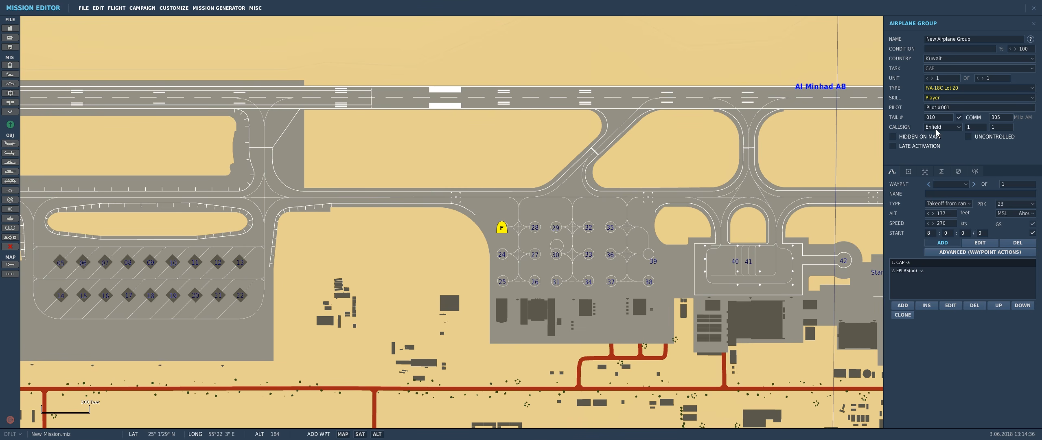
pyautogui.click(942, 98)
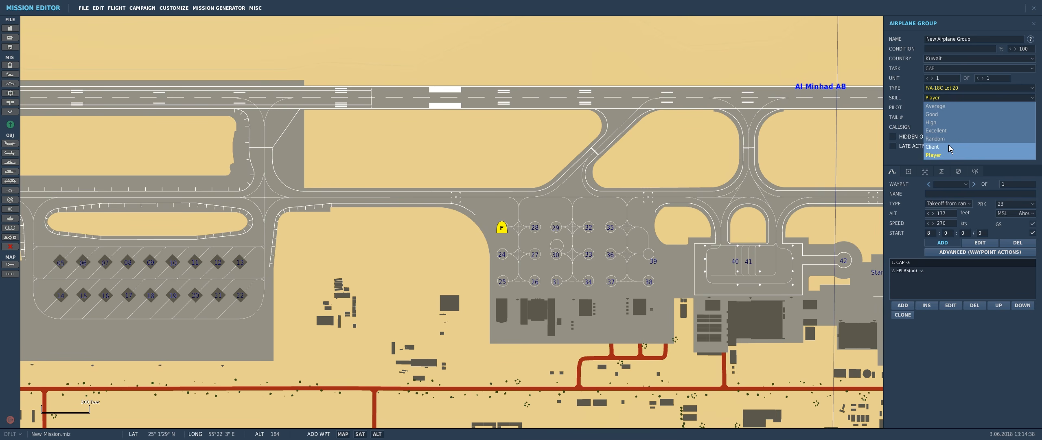
pyautogui.click(909, 114)
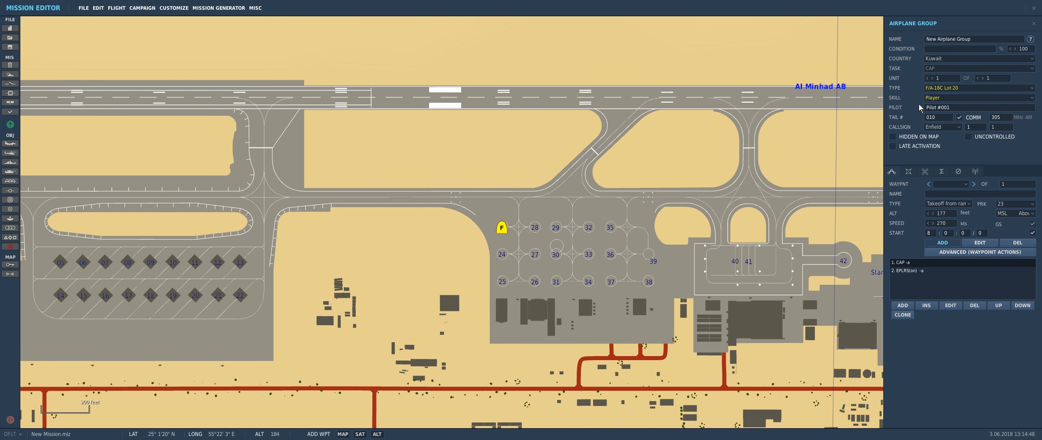
# Step: Increase the airplane group to four aircraft
pyautogui.click(984, 78)
pyautogui.click(984, 78)
pyautogui.click(984, 78)
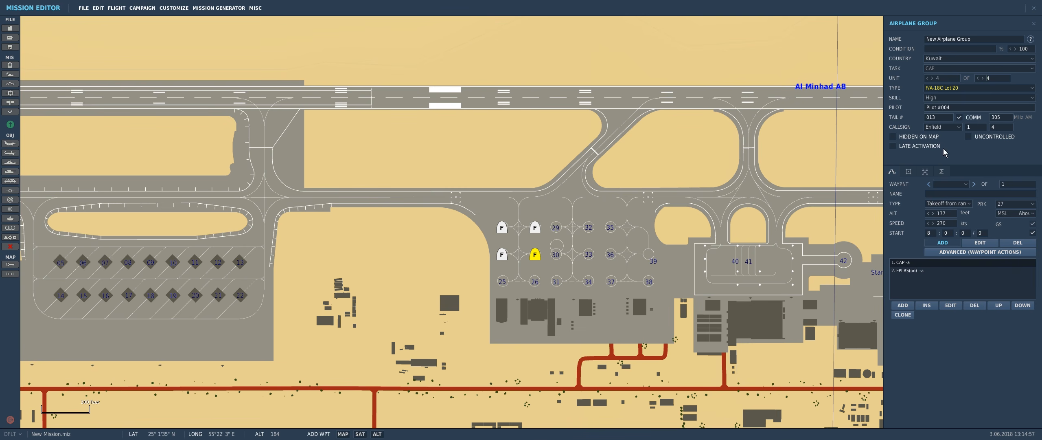
# Step: Set the skill of units 4 and 3 to Excellent, and return to unit 1
pyautogui.click(941, 94)
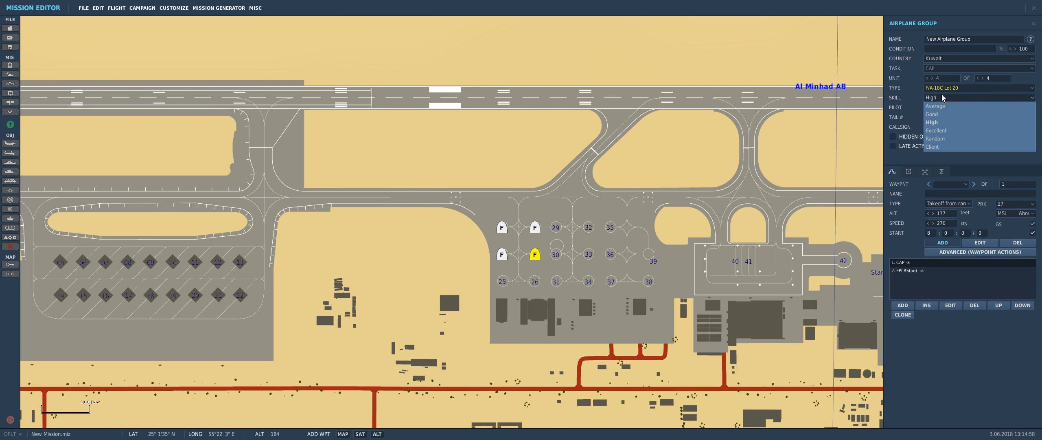
pyautogui.click(946, 131)
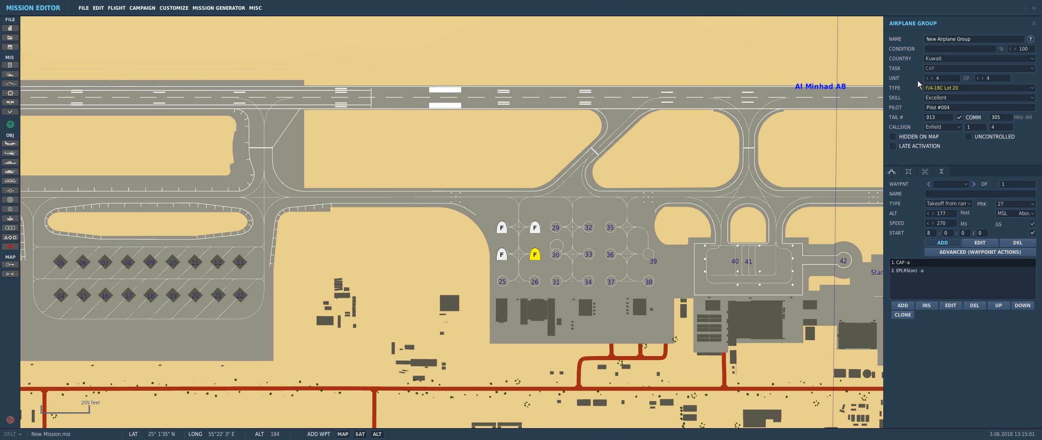
pyautogui.click(928, 78)
pyautogui.click(954, 96)
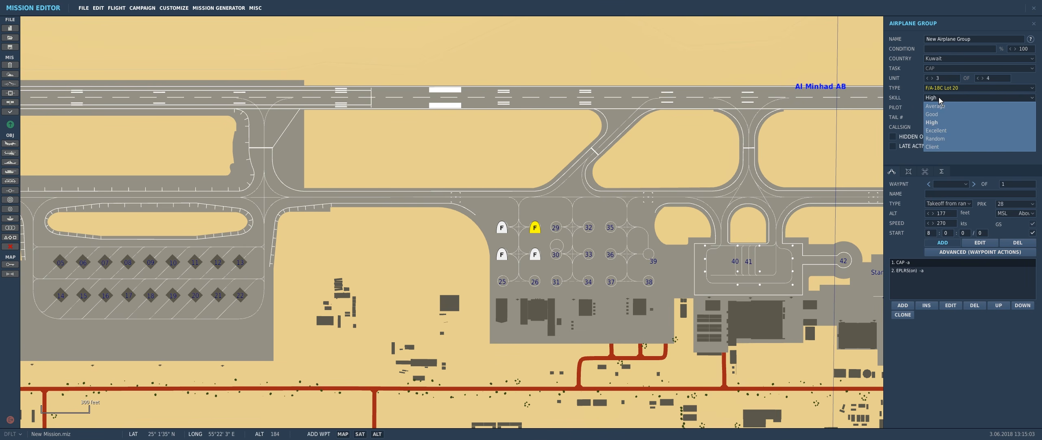
pyautogui.click(949, 133)
pyautogui.click(928, 77)
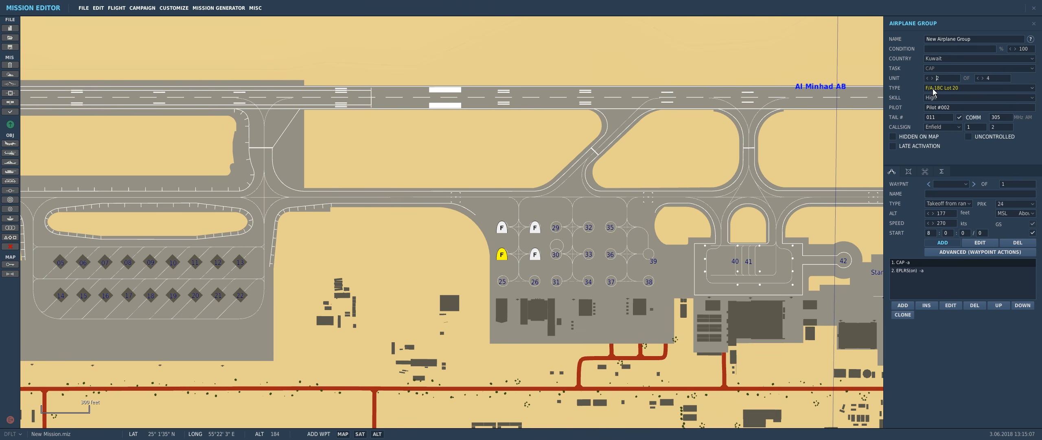
pyautogui.click(928, 77)
# Step: Add waypoint 1 as a turning point east of Al Minhad AB, near Lahbab
pyautogui.scroll(-10, 566, 235)
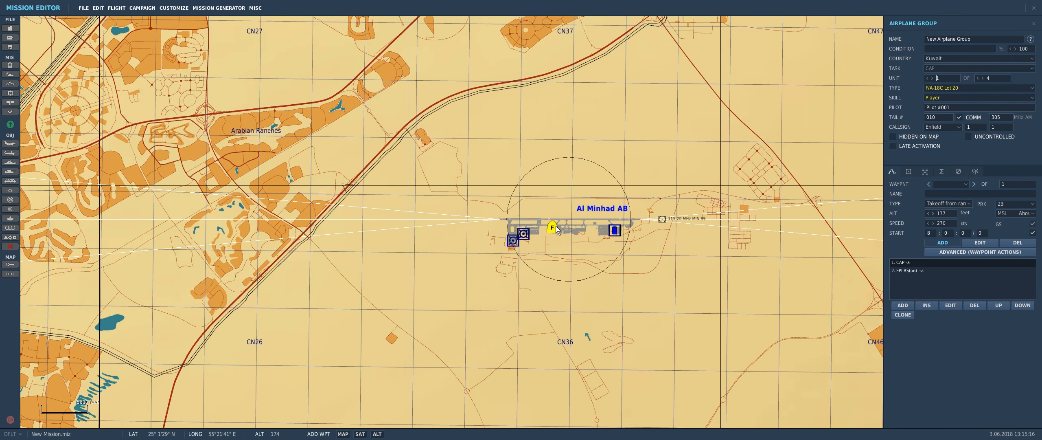
pyautogui.scroll(-8, 563, 229)
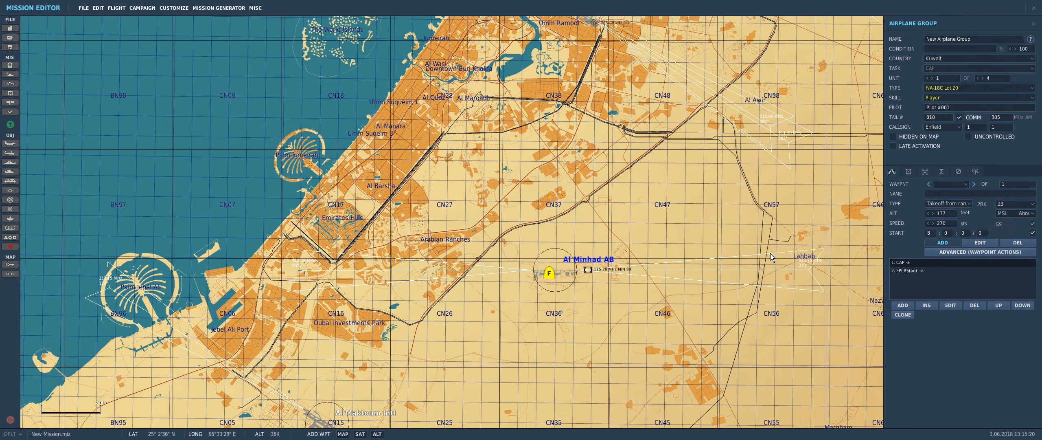
pyautogui.scroll(-4, 516, 215)
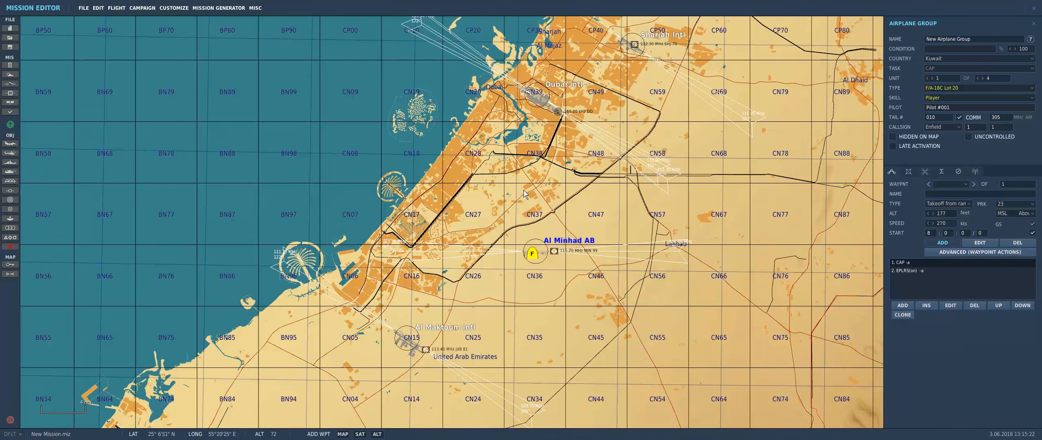
pyautogui.moveTo(548, 201); pyautogui.dragTo(547, 254, button='right')
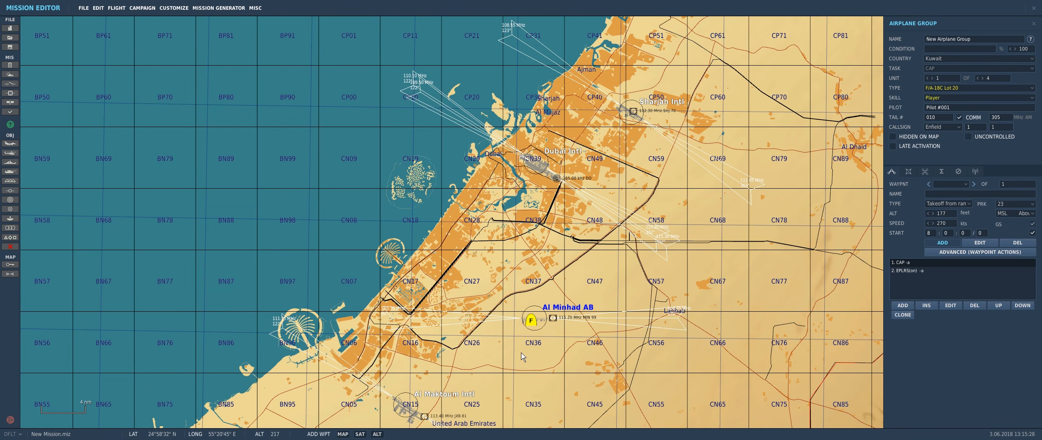
pyautogui.moveTo(508, 326); pyautogui.dragTo(414, 284, button='right')
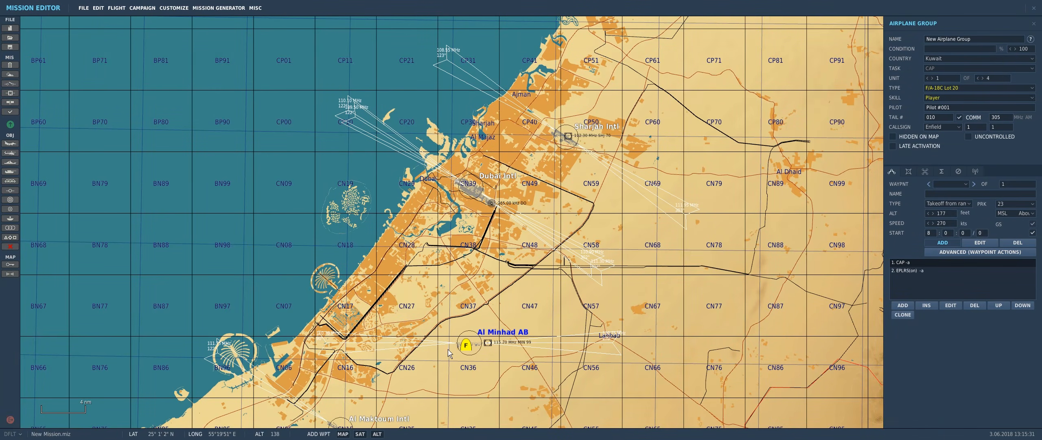
pyautogui.click(613, 342)
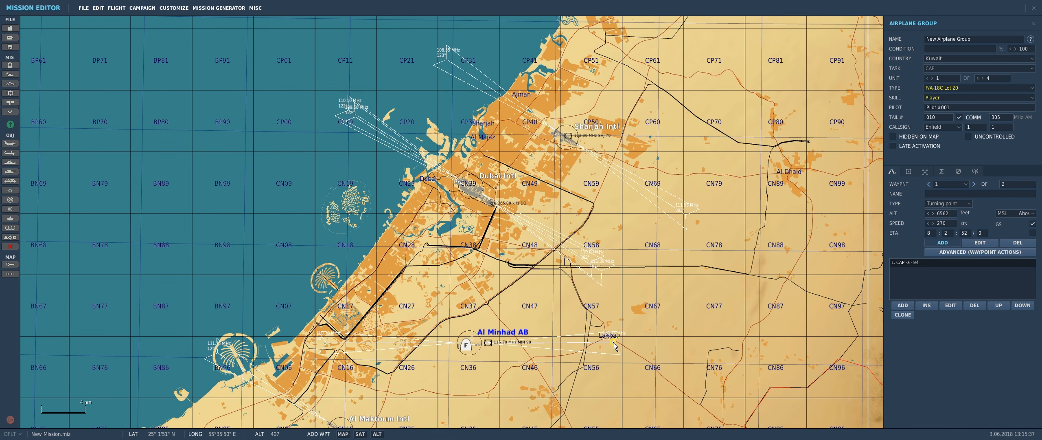
# Step: Add waypoint 2 inland, southeast of Umm Al Quwain
pyautogui.scroll(-3, 607, 200)
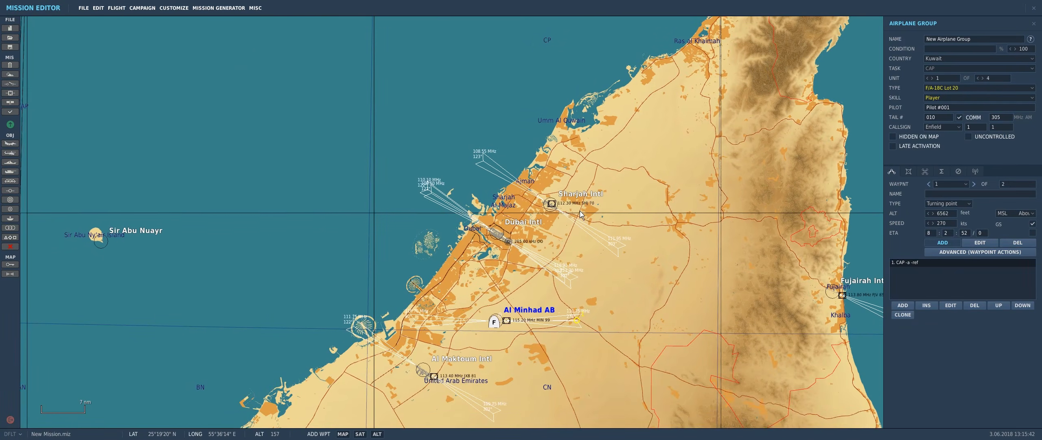
pyautogui.moveTo(581, 215); pyautogui.dragTo(589, 282, button='right')
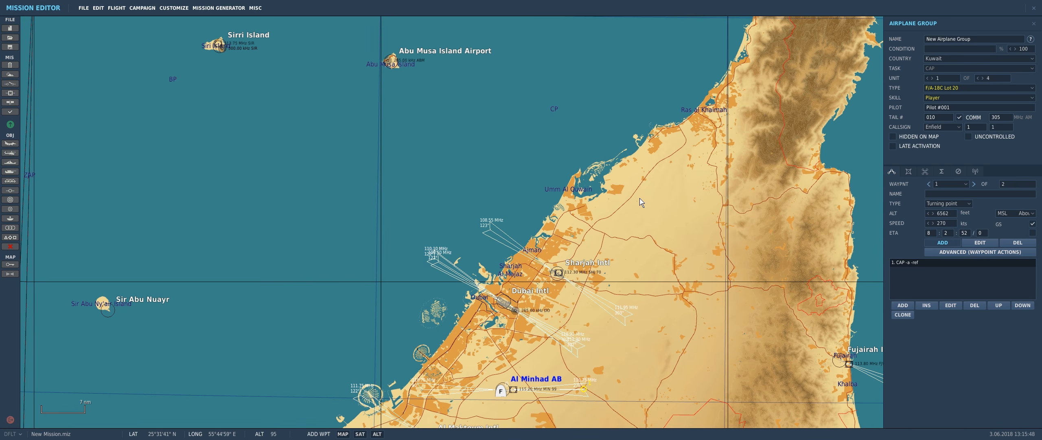
pyautogui.moveTo(582, 204); pyautogui.dragTo(600, 351, button='right')
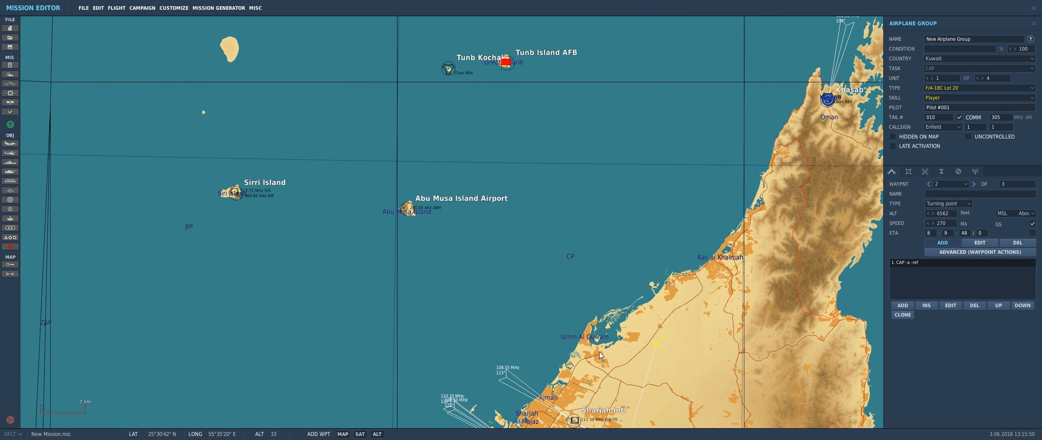
# Step: Add waypoint 3 over the sea just southeast of Tunb Island AFB
pyautogui.scroll(-2, 569, 332)
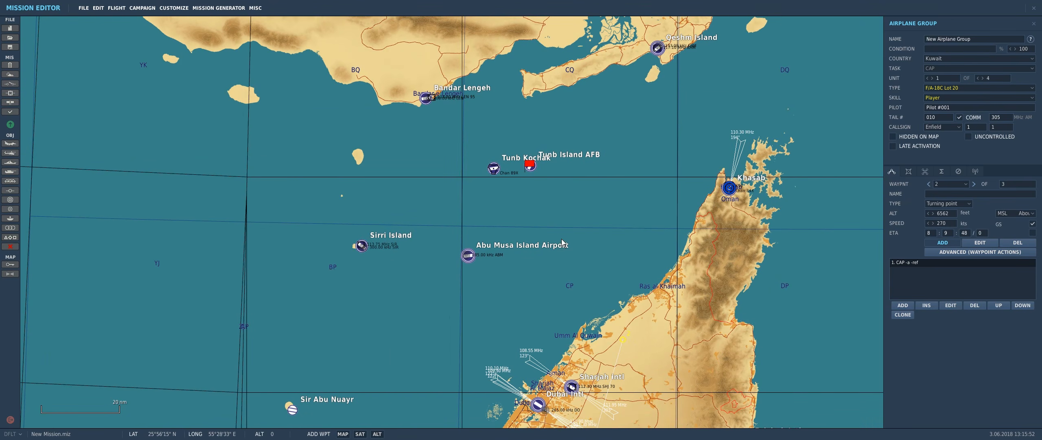
pyautogui.moveTo(554, 223); pyautogui.dragTo(564, 237, button='right')
pyautogui.scroll(2, 577, 249)
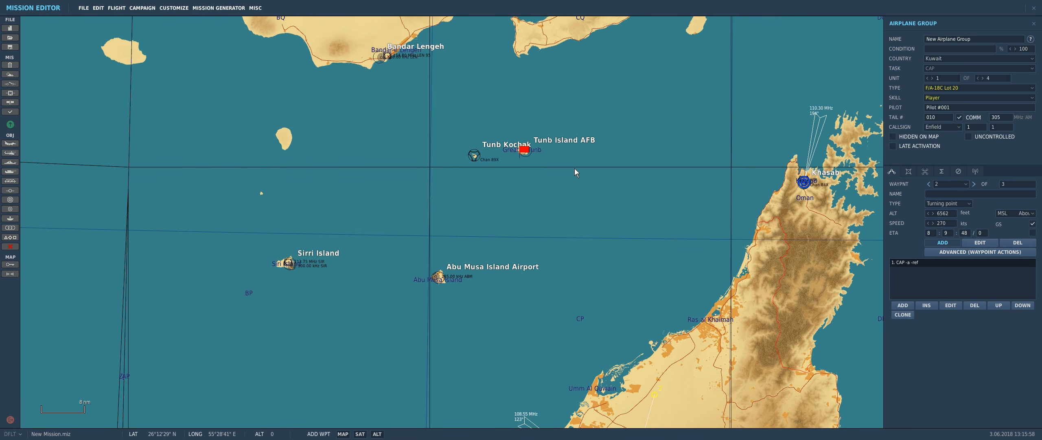
pyautogui.scroll(1, 582, 170)
pyautogui.scroll(-1, 576, 169)
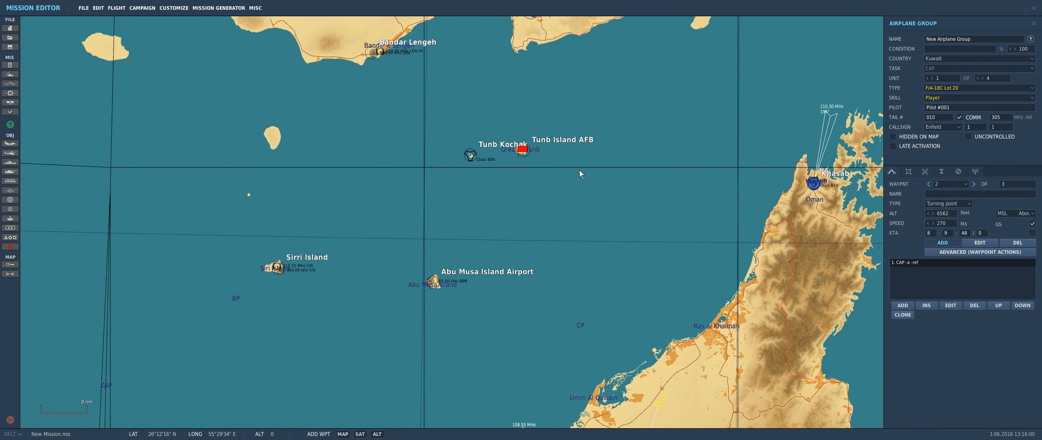
pyautogui.click(579, 169)
pyautogui.moveTo(538, 216); pyautogui.dragTo(511, 210, button='right')
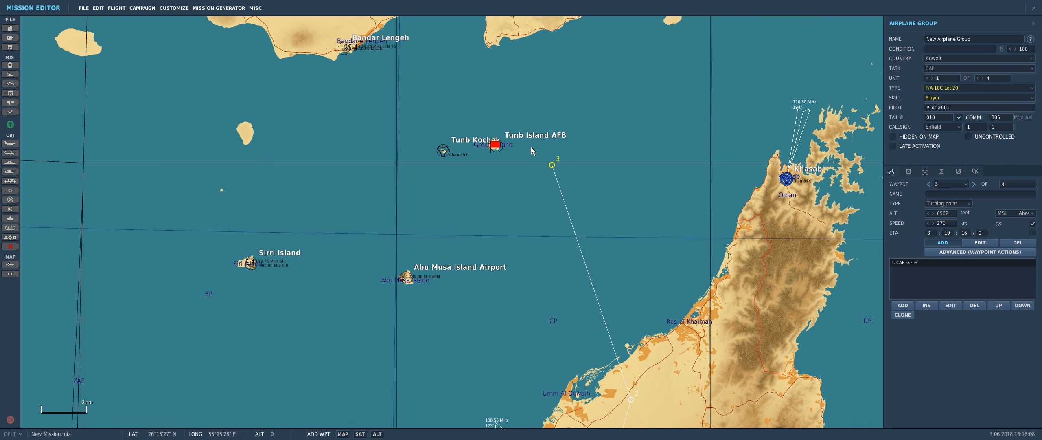
# Step: Measure the distance and bearing between waypoint 3 and the command center on Tunb Island with the tape tool
pyautogui.click(10, 274)
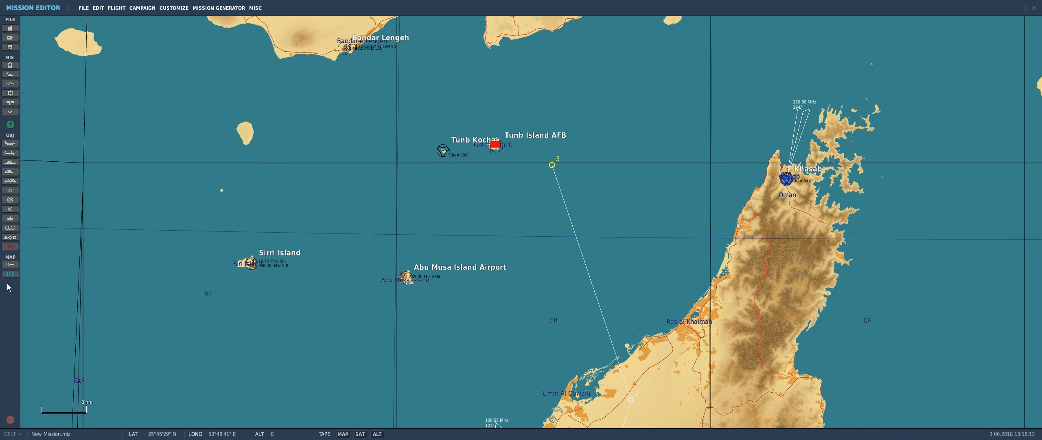
pyautogui.moveTo(495, 150); pyautogui.dragTo(553, 167)
pyautogui.moveTo(552, 166); pyautogui.dragTo(609, 157)
pyautogui.moveTo(552, 165); pyautogui.dragTo(498, 150)
pyautogui.moveTo(559, 164); pyautogui.dragTo(497, 150)
pyautogui.click(9, 274)
# Step: Shift waypoint 3 slightly farther southeast, and add waypoint 4 on Tunb Island just east of the runway
pyautogui.click(553, 165)
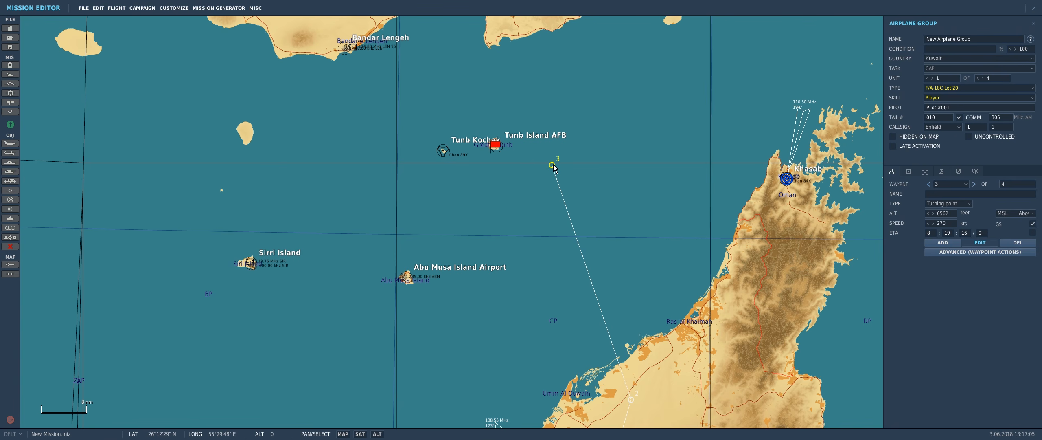
pyautogui.moveTo(554, 169); pyautogui.dragTo(576, 177)
pyautogui.click(951, 244)
pyautogui.scroll(3, 497, 151)
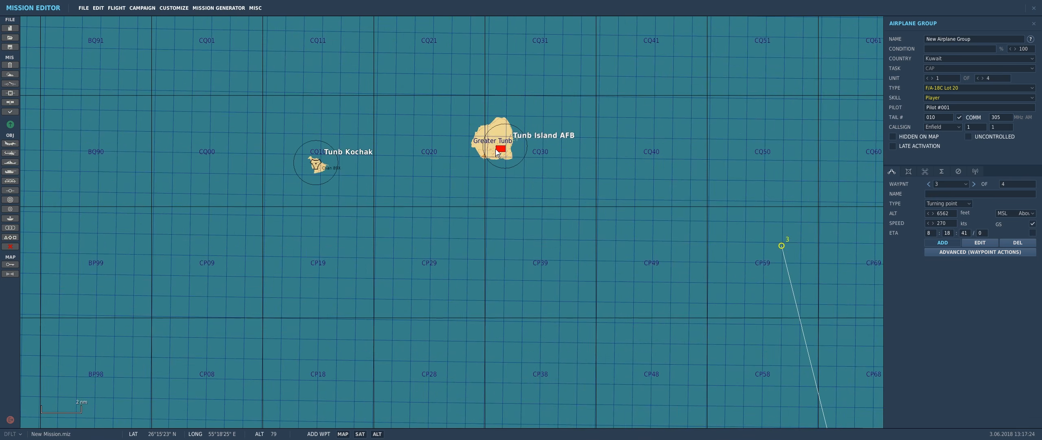
pyautogui.scroll(4, 496, 149)
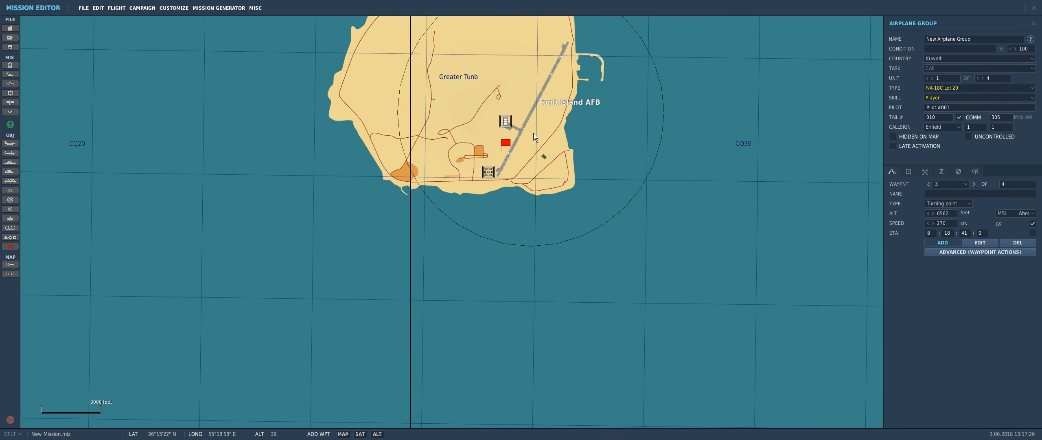
pyautogui.click(530, 119)
# Step: Add waypoint 5 over the sea just northeast of Abu Musa Island Airport
pyautogui.scroll(-4, 537, 175)
pyautogui.scroll(-3, 536, 174)
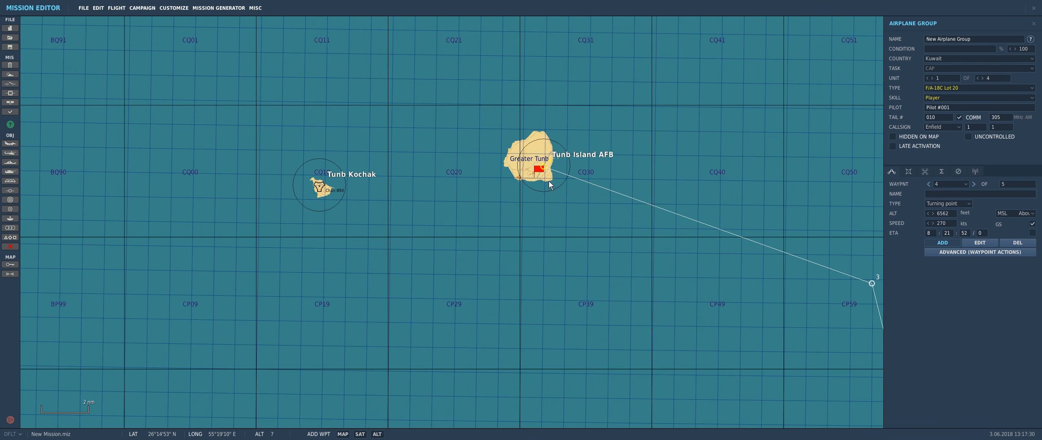
pyautogui.scroll(-2, 541, 186)
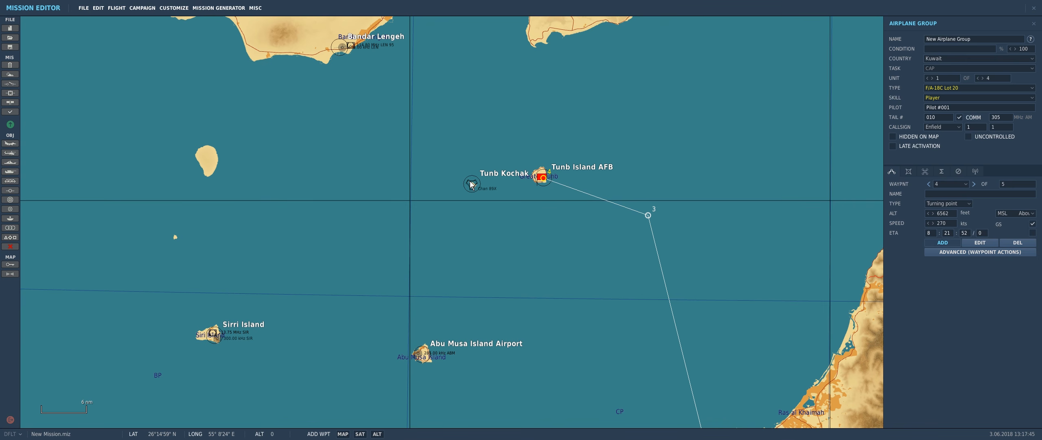
pyautogui.click(444, 335)
# Step: Add waypoint 6 inland right beside waypoint 2, southeast of Umm Al Quwain
pyautogui.moveTo(591, 370); pyautogui.dragTo(562, 193, button='right')
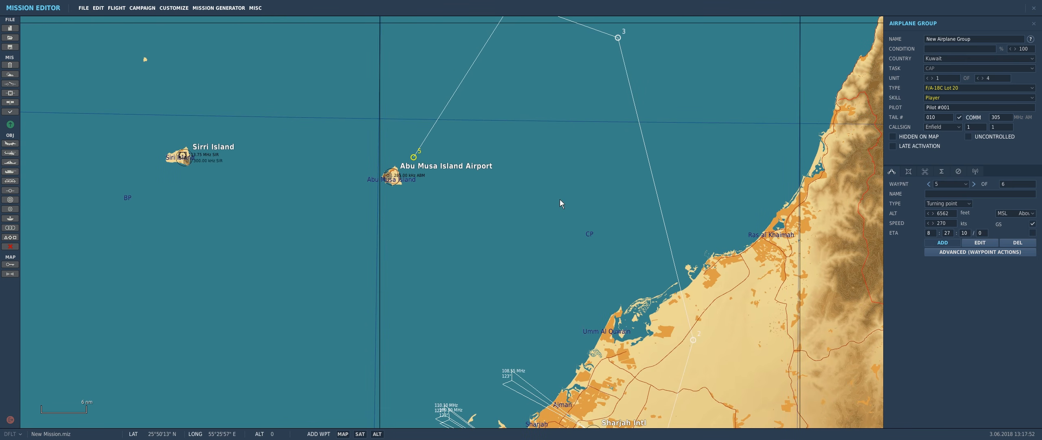
pyautogui.moveTo(476, 124); pyautogui.dragTo(507, 295, button='right')
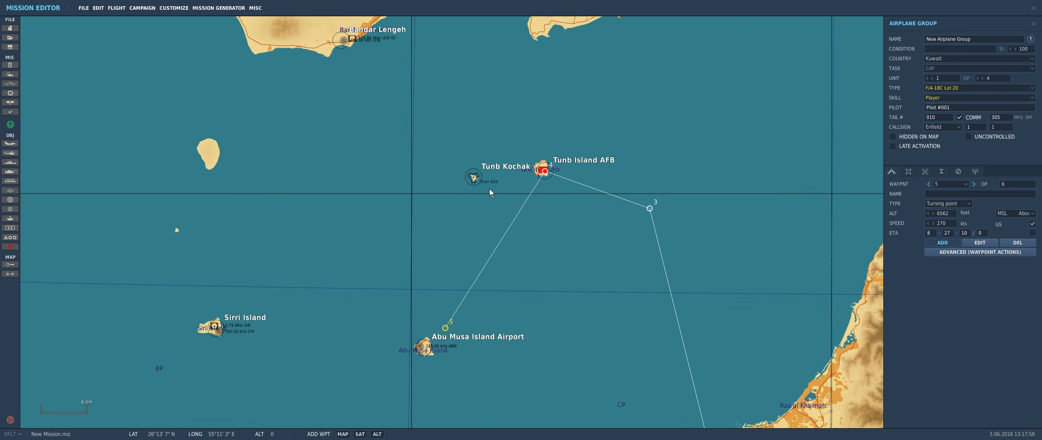
pyautogui.moveTo(445, 330); pyautogui.dragTo(461, 179, button='right')
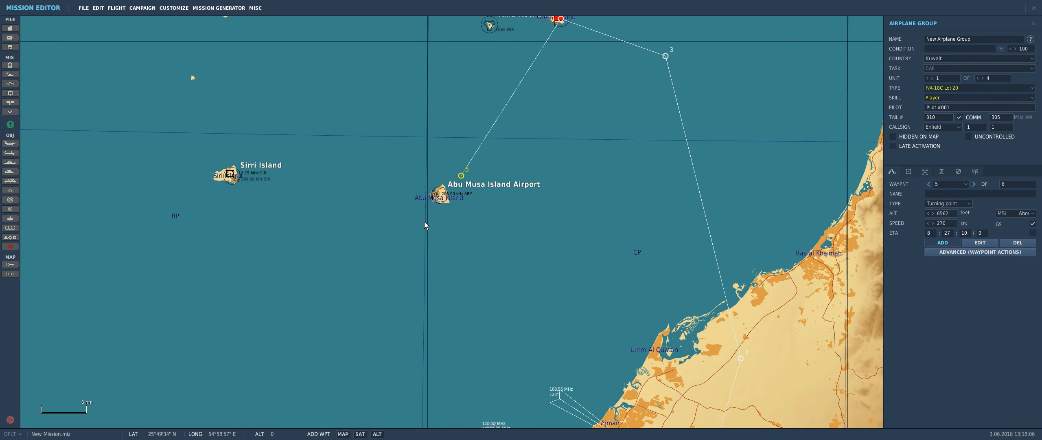
pyautogui.moveTo(463, 228); pyautogui.dragTo(421, 171, button='right')
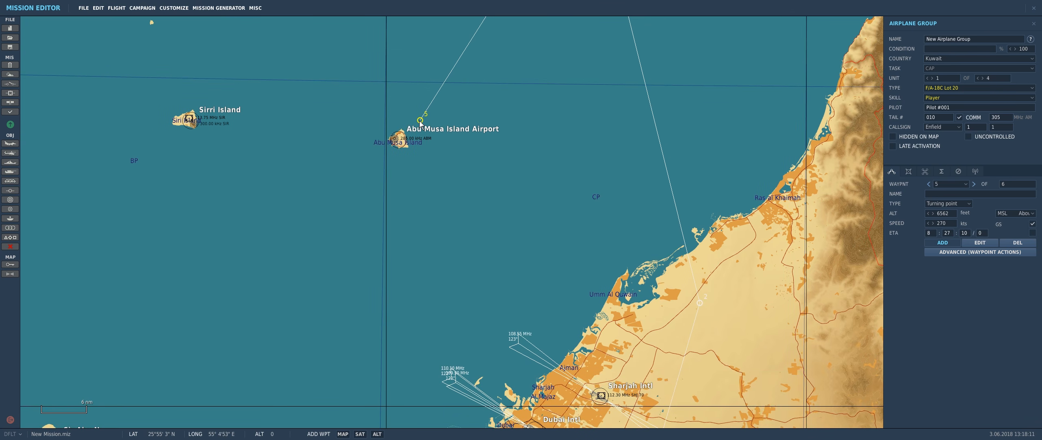
pyautogui.moveTo(468, 250); pyautogui.dragTo(444, 106, button='right')
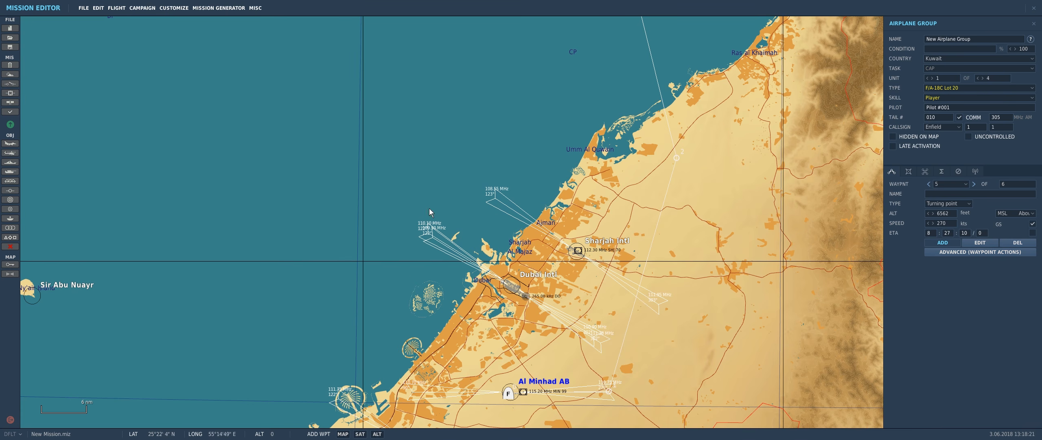
pyautogui.scroll(-1, 328, 141)
pyautogui.moveTo(352, 61); pyautogui.dragTo(378, 216, button='right')
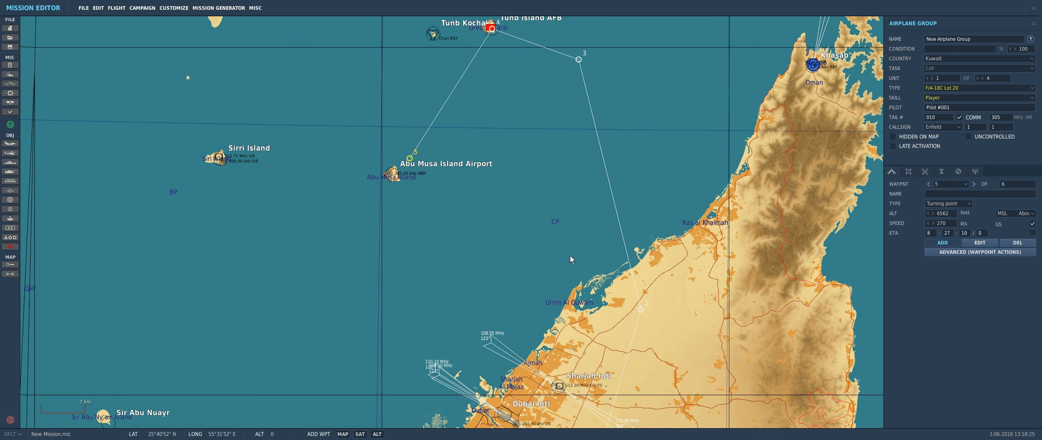
pyautogui.click(646, 304)
# Step: Add waypoint 7 beside waypoint 1, east of Al Minhad AB near Lahbab
pyautogui.moveTo(647, 304); pyautogui.dragTo(690, 132, button='right')
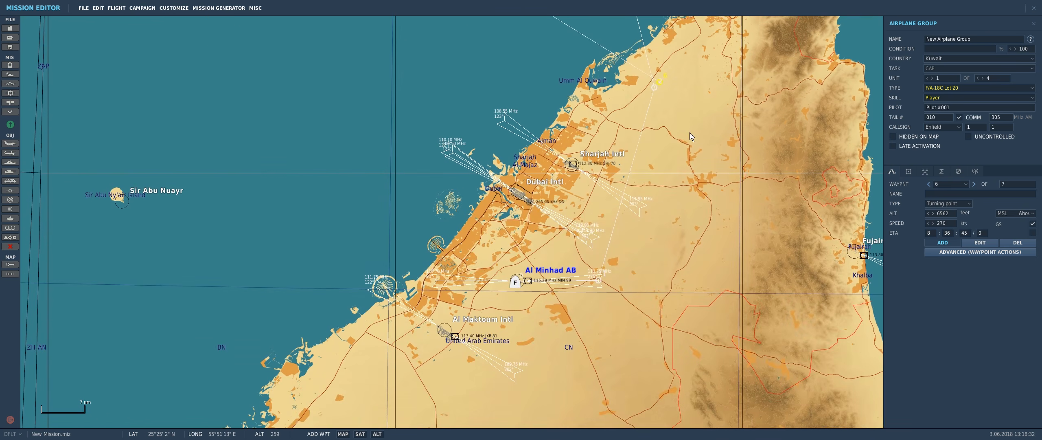
pyautogui.moveTo(669, 291); pyautogui.dragTo(661, 266, button='right')
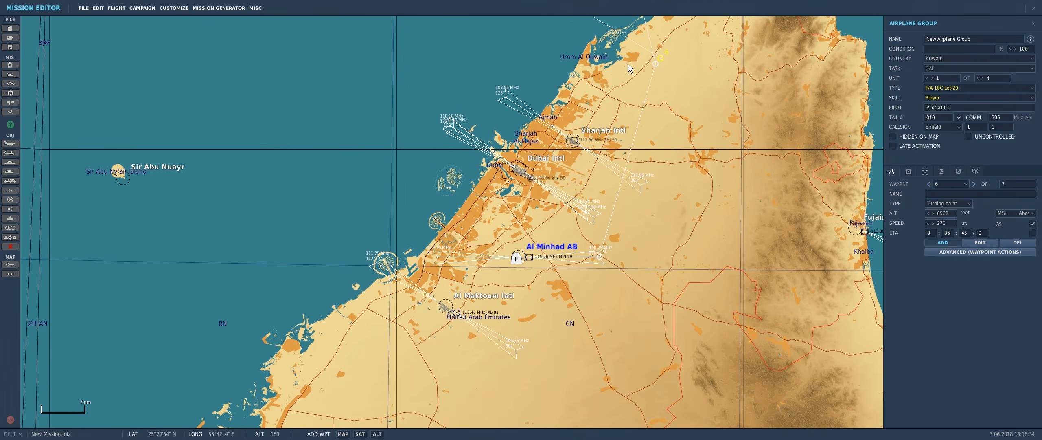
pyautogui.click(607, 257)
# Step: Add waypoint 8 at Al Minhad AB and set its type to Landing
pyautogui.click(521, 260)
pyautogui.scroll(4, 520, 261)
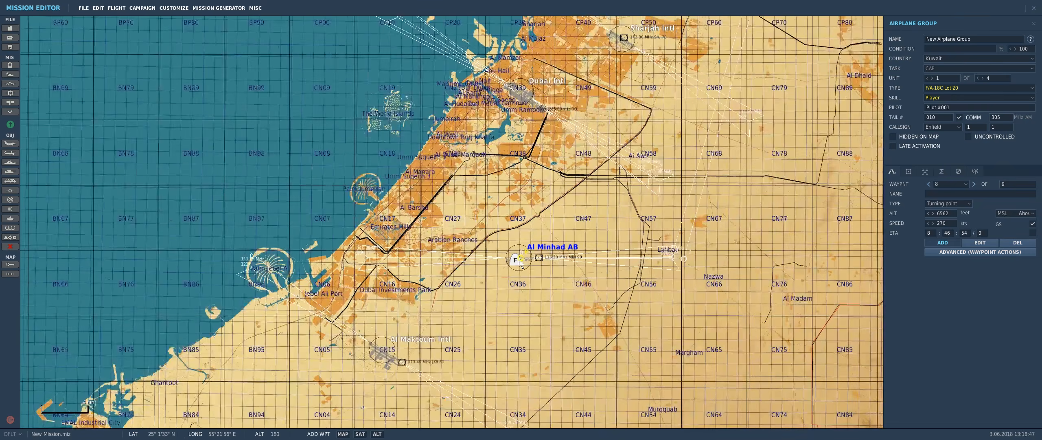
pyautogui.scroll(1, 520, 260)
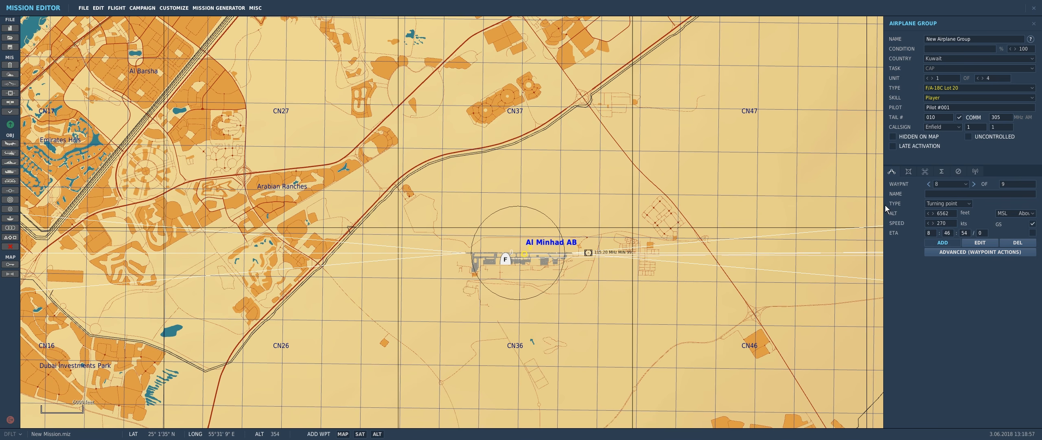
pyautogui.click(953, 228)
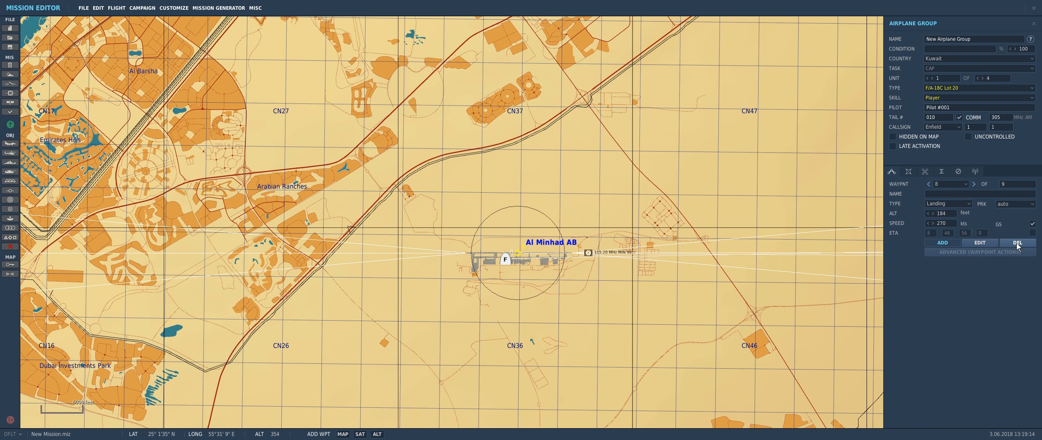
# Step: Open the flight's loadout settings and review the available paint schemes, keeping 25th Squadron
pyautogui.scroll(-6, 606, 220)
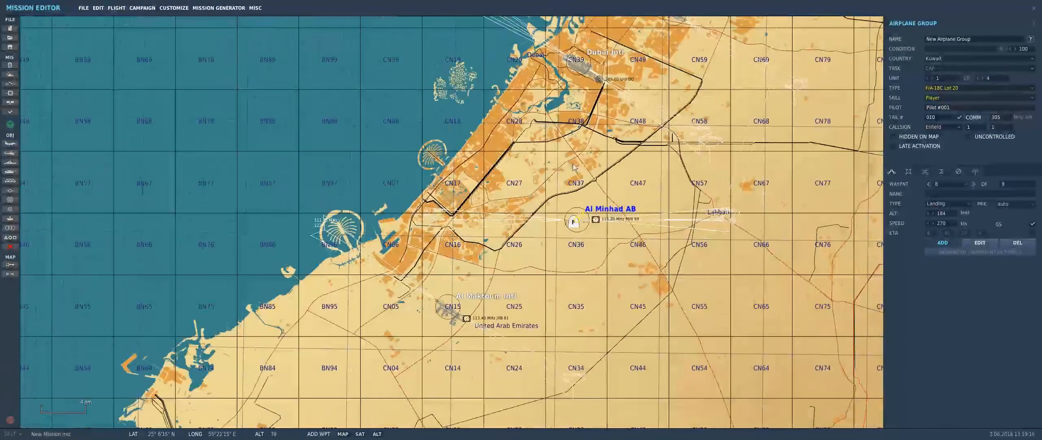
pyautogui.moveTo(573, 164); pyautogui.dragTo(527, 266, button='right')
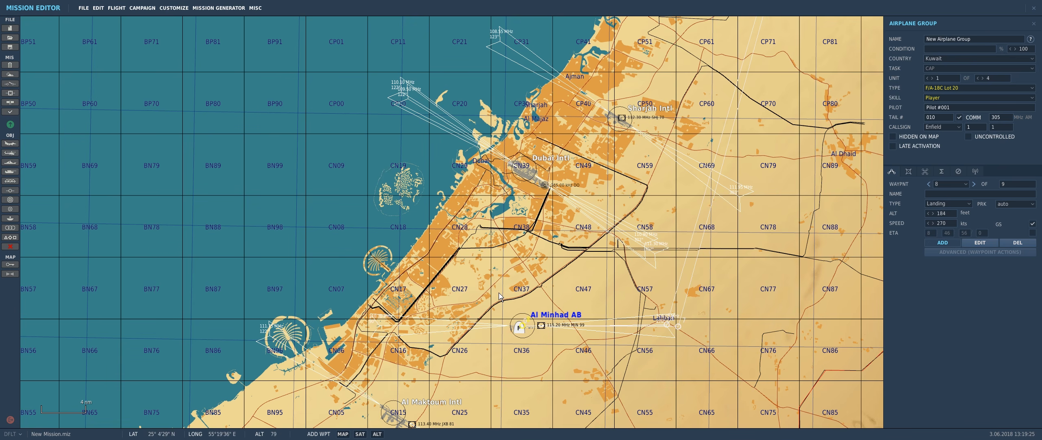
pyautogui.scroll(1, 499, 294)
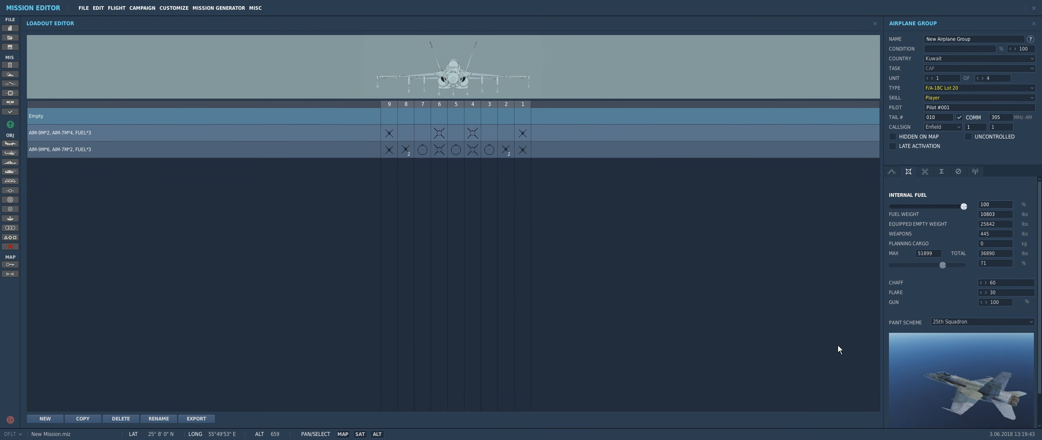
pyautogui.click(963, 321)
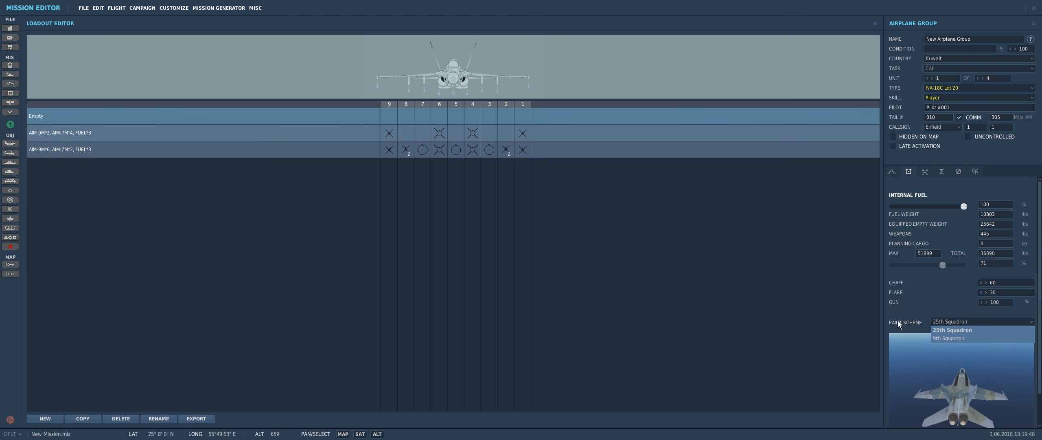
pyautogui.click(944, 331)
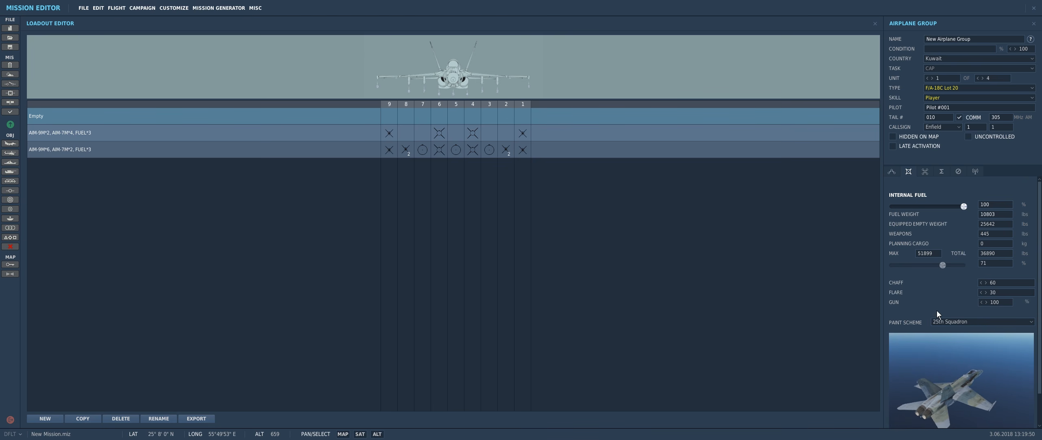
pyautogui.click(937, 322)
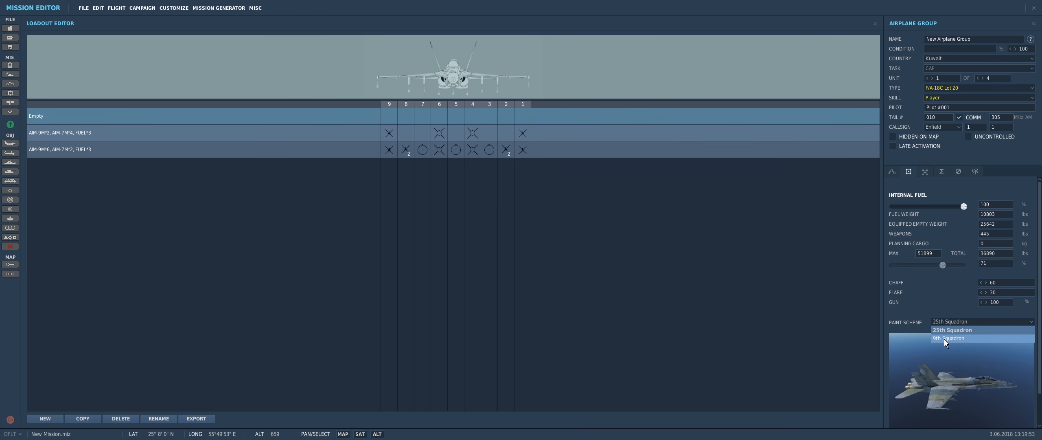
pyautogui.click(920, 312)
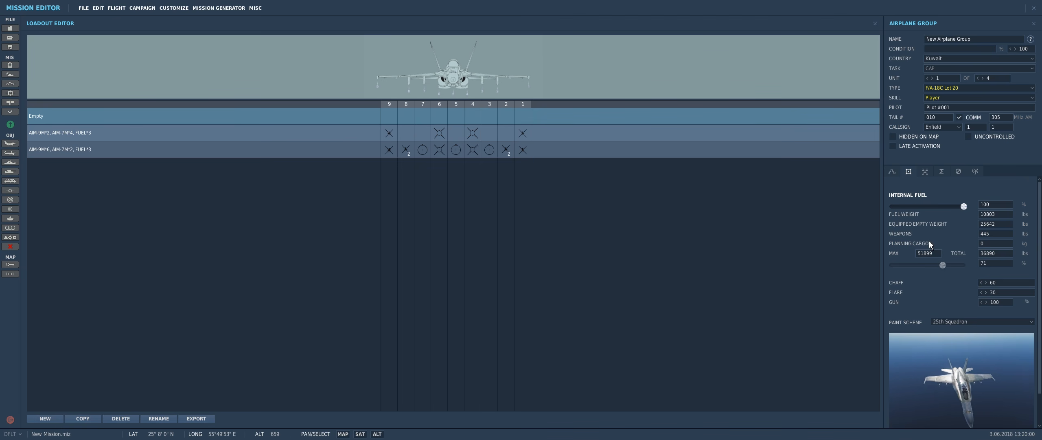
# Step: Set the airplane group's task to CAS
pyautogui.click(958, 69)
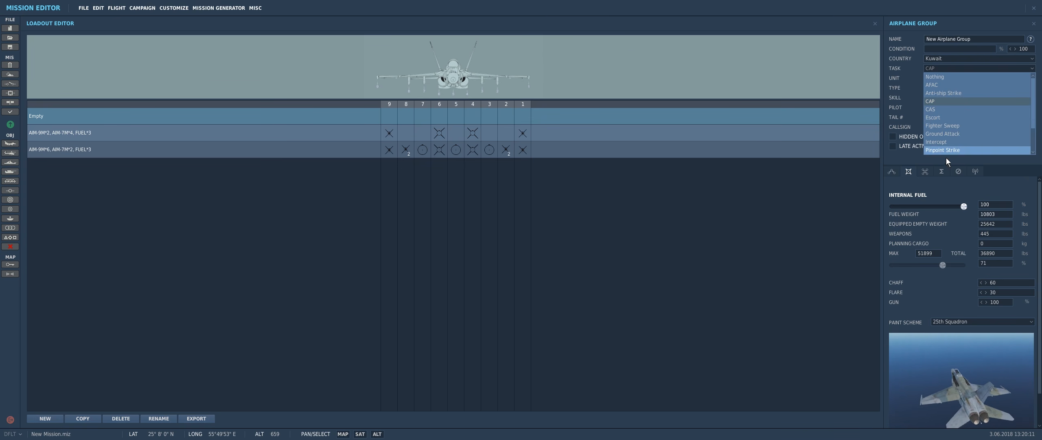
pyautogui.click(953, 112)
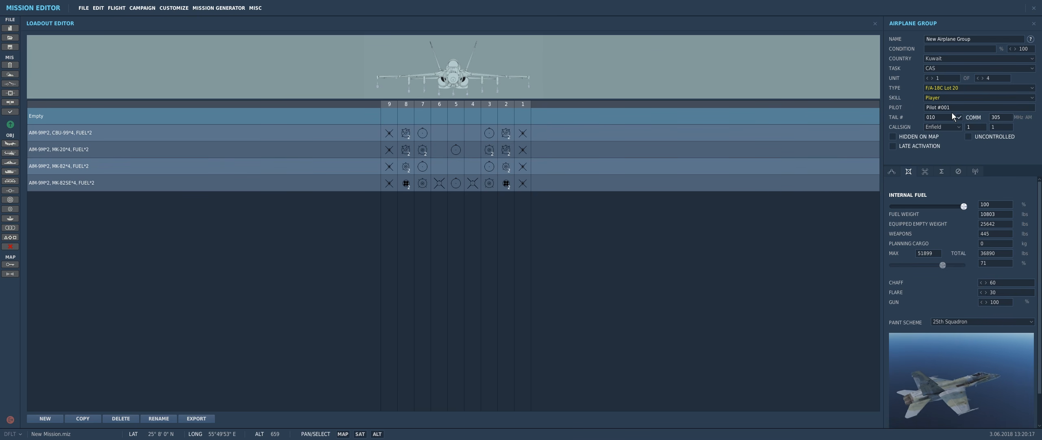
pyautogui.click(946, 70)
pyautogui.click(946, 70)
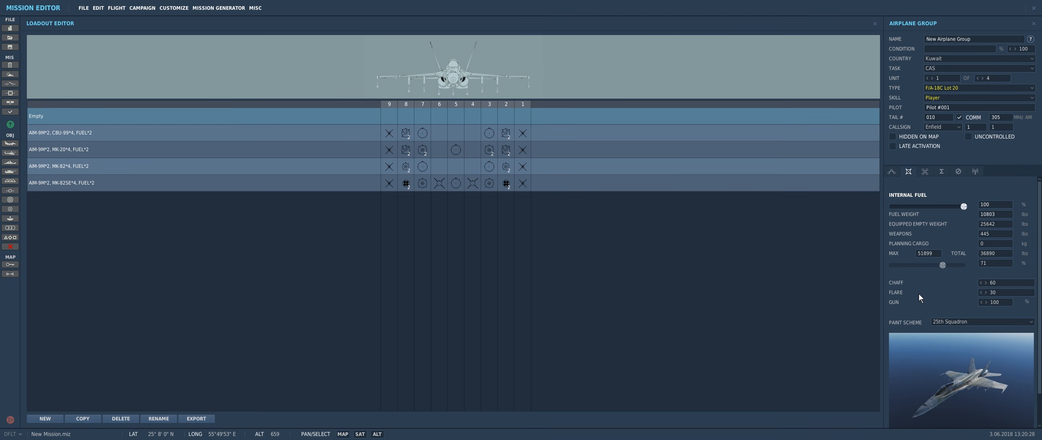
# Step: Switch the task to Ground Attack to compare its preset payloads, and return it to CAS
pyautogui.click(929, 68)
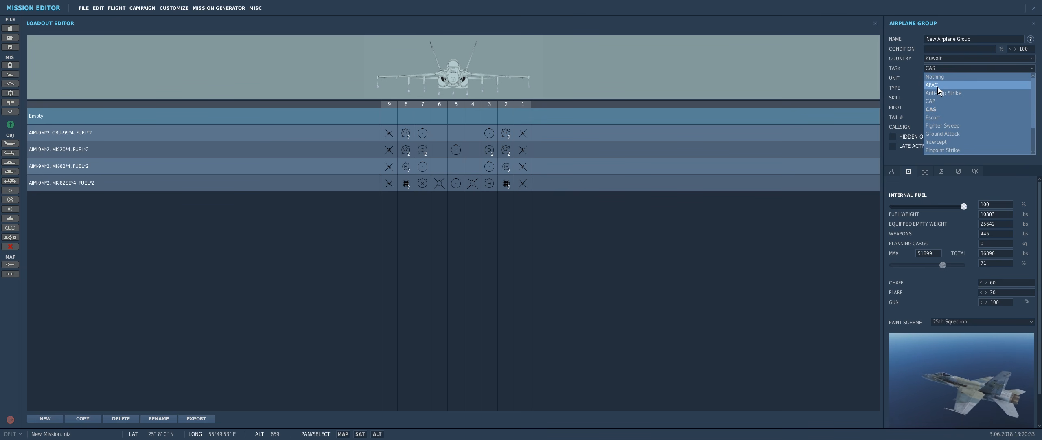
pyautogui.click(933, 133)
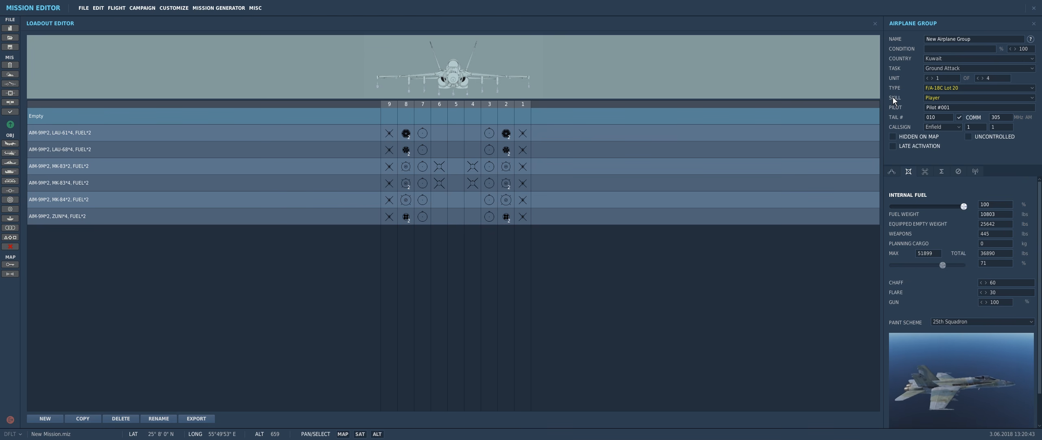
pyautogui.click(933, 69)
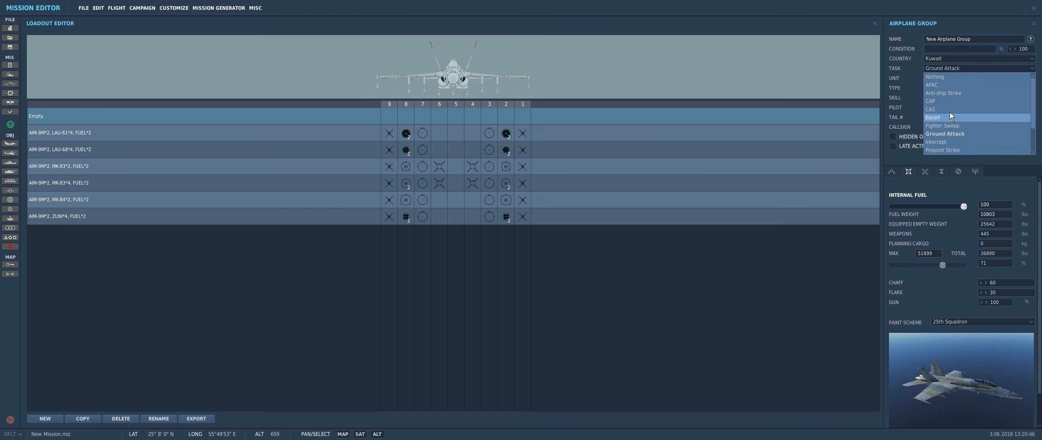
pyautogui.click(956, 137)
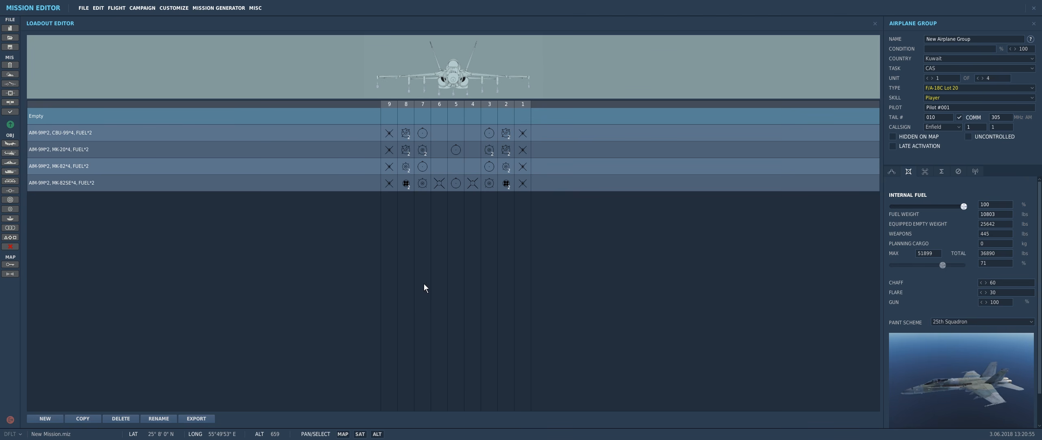
# Step: Create a new payload named "Tunb Island Strike"
pyautogui.click(45, 418)
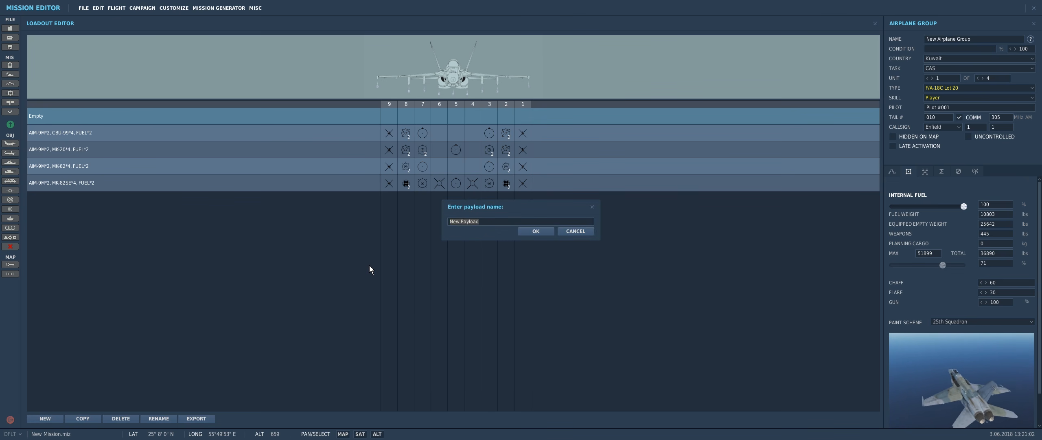
pyautogui.write('Tunb Island Strike')
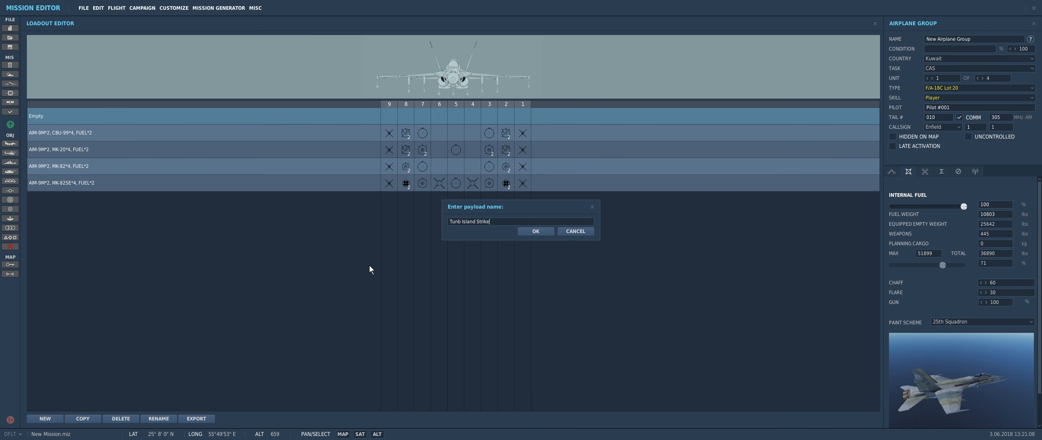
pyautogui.click(535, 232)
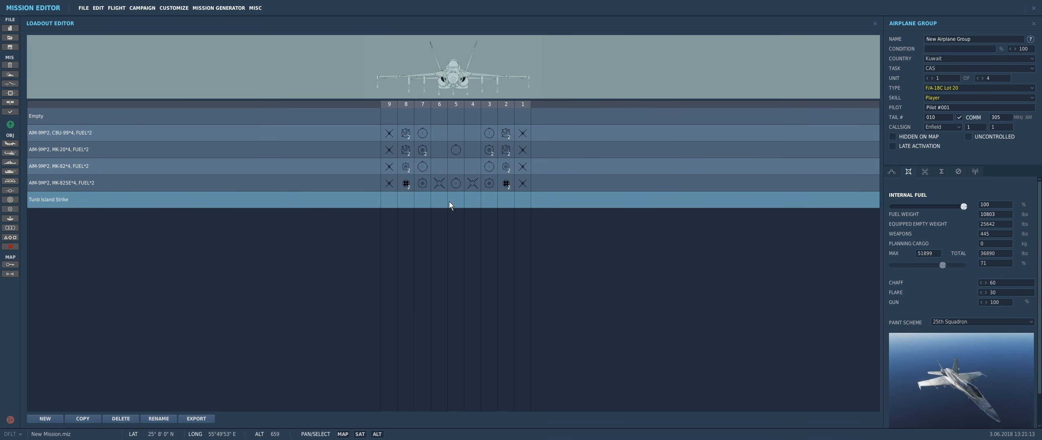
# Step: Load an AIM-9M missile on each wingtip, stations 1 and 9, of the Tunb Island Strike payload
pyautogui.click(519, 199)
pyautogui.moveTo(539, 202)
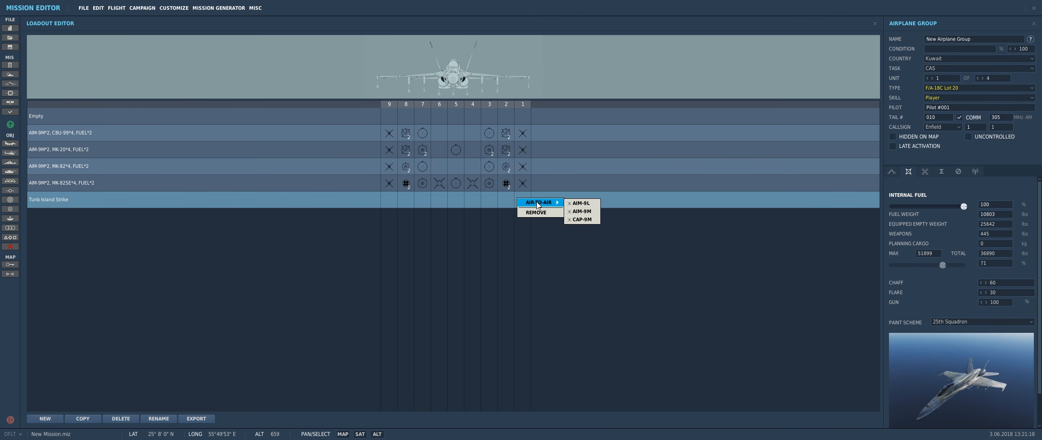
pyautogui.click(587, 220)
pyautogui.click(393, 202)
pyautogui.moveTo(416, 206)
pyautogui.click(458, 214)
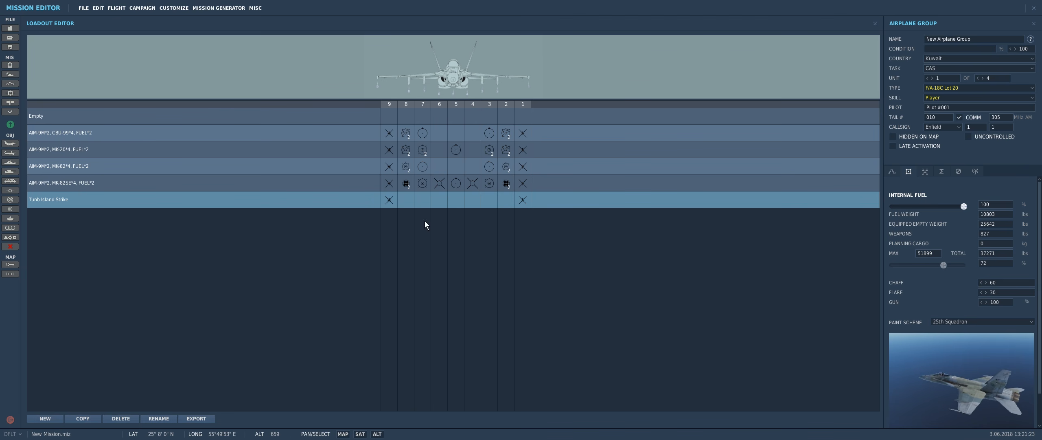
# Step: Load a single Mk-83 bomb on each of stations 8 and 2 of the Tunb Island Strike payload
pyautogui.click(405, 203)
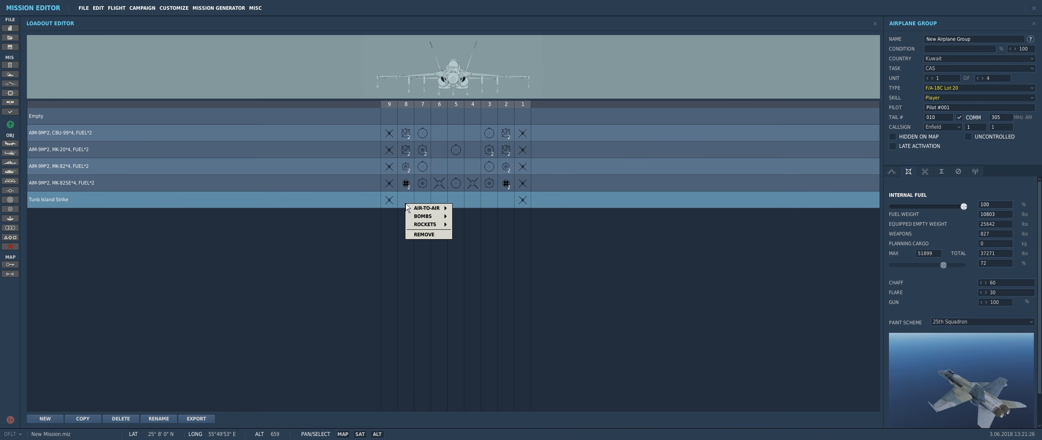
pyautogui.moveTo(440, 220)
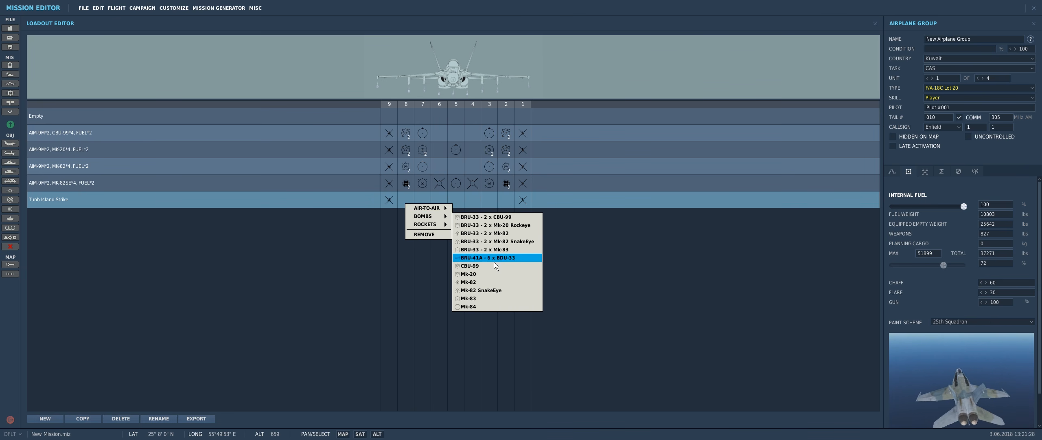
pyautogui.click(488, 299)
pyautogui.click(511, 203)
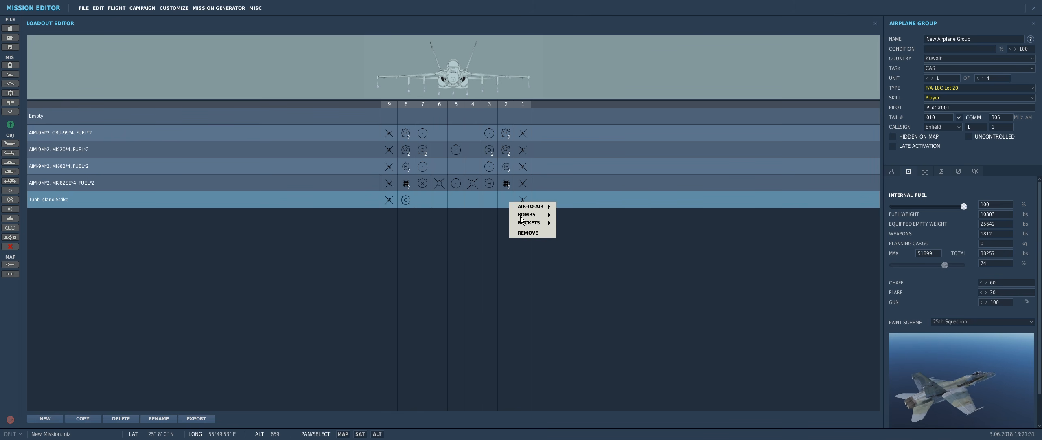
pyautogui.moveTo(530, 224)
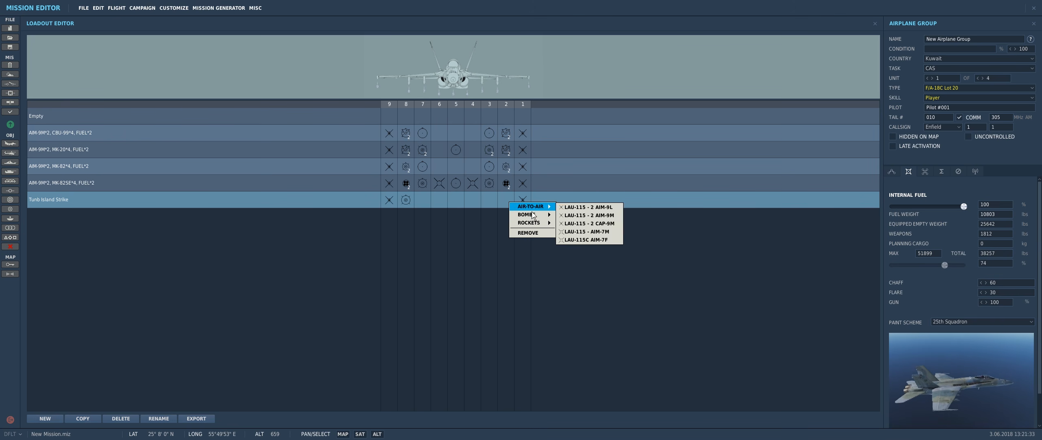
pyautogui.click(584, 299)
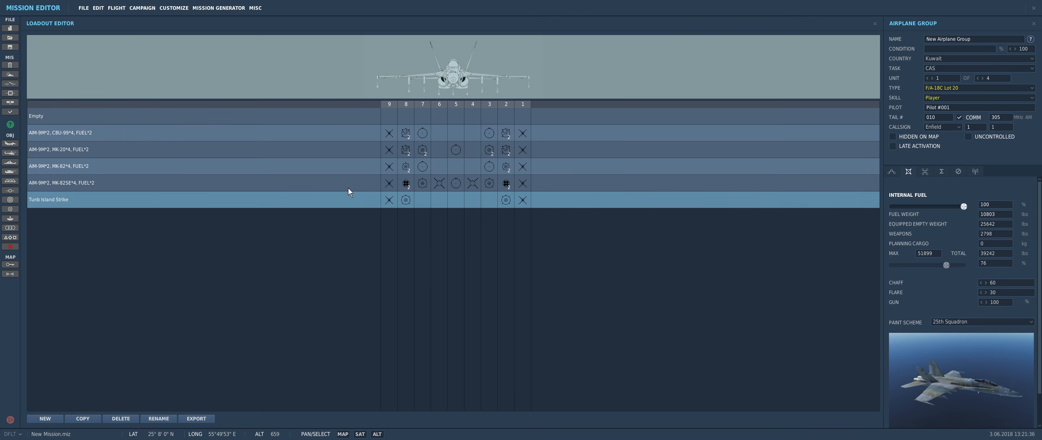
# Step: Mount an FPU-8A 330-gallon fuel tank on centerline station 5 of the Tunb Island Strike payload
pyautogui.click(460, 201)
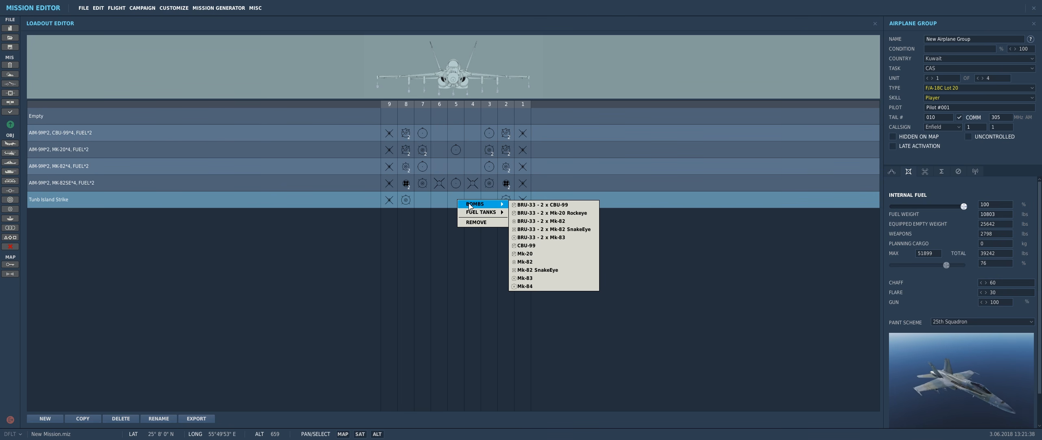
pyautogui.moveTo(488, 212)
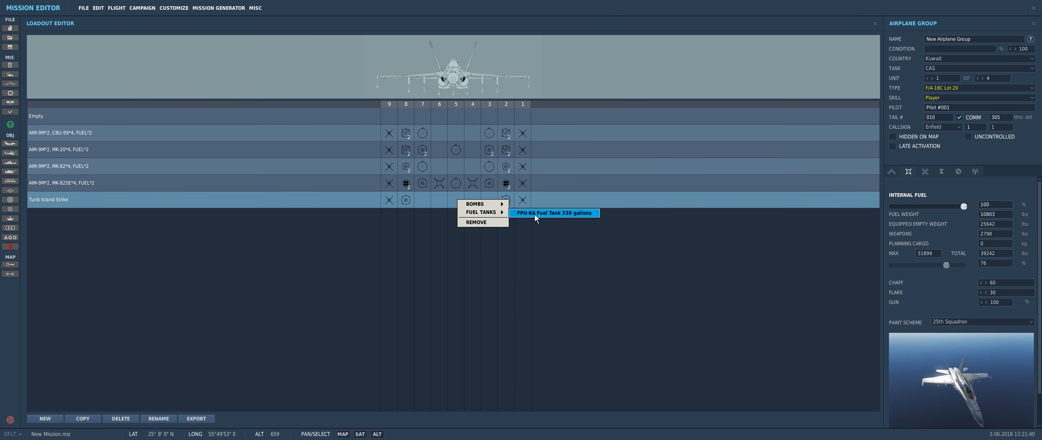
pyautogui.click(535, 213)
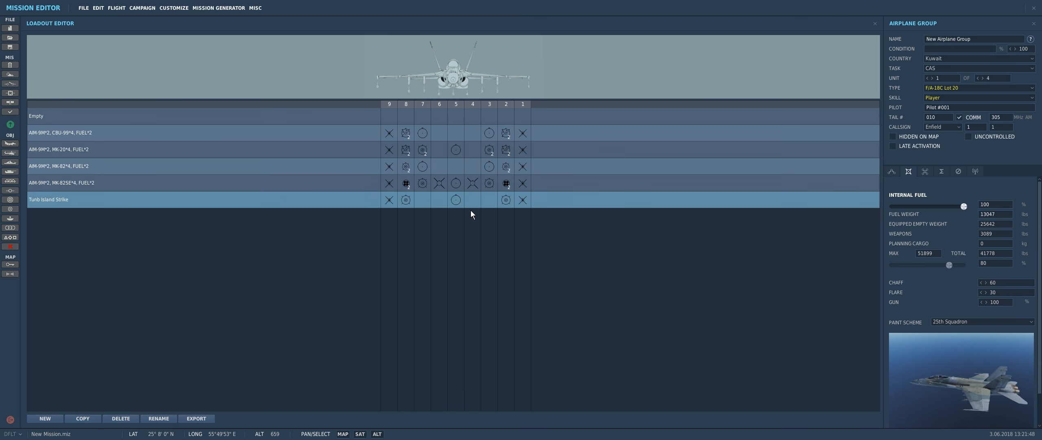
pyautogui.click(523, 203)
pyautogui.click(459, 251)
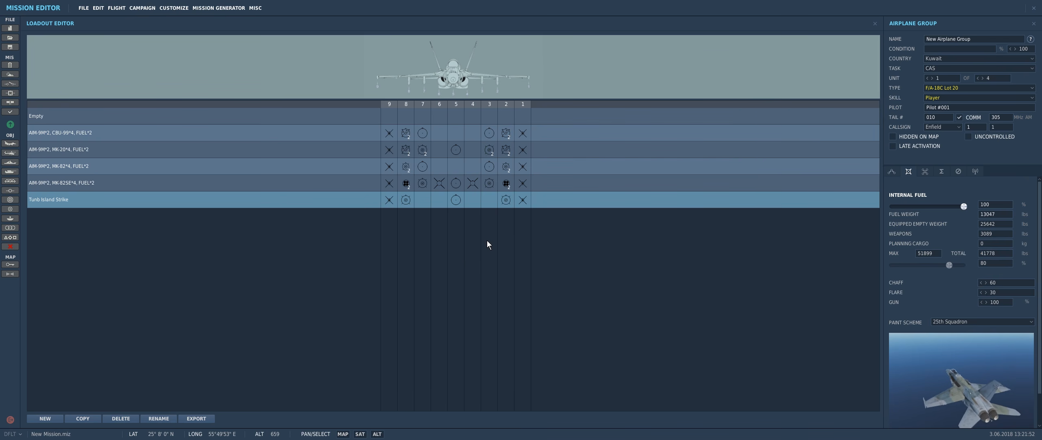
pyautogui.click(421, 201)
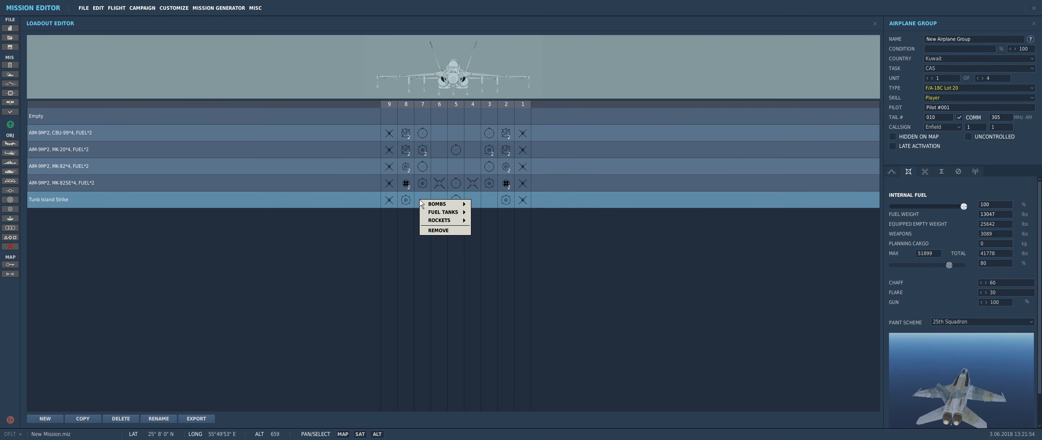
pyautogui.click(415, 229)
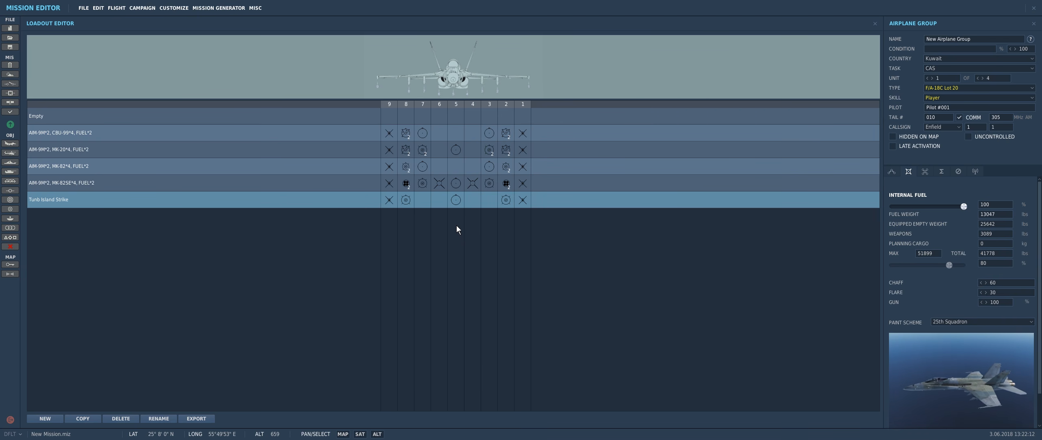
# Step: Load a single Mk-83 bomb on each of stations 7 and 3 of the Tunb Island Strike payload
pyautogui.click(421, 205)
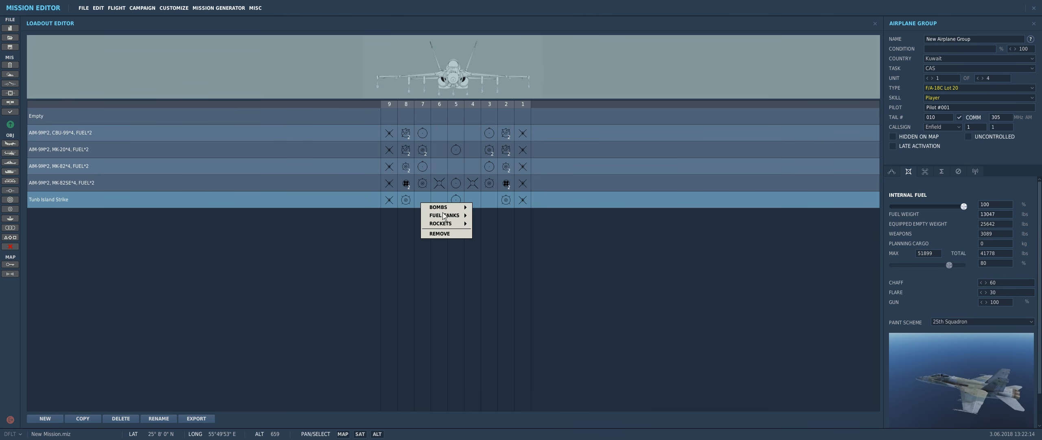
pyautogui.moveTo(444, 206)
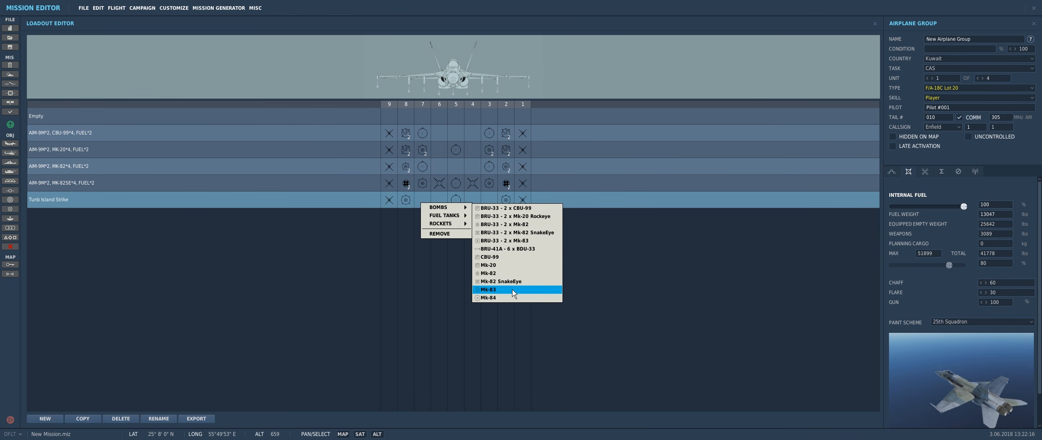
pyautogui.click(512, 289)
pyautogui.click(494, 201)
pyautogui.moveTo(517, 205)
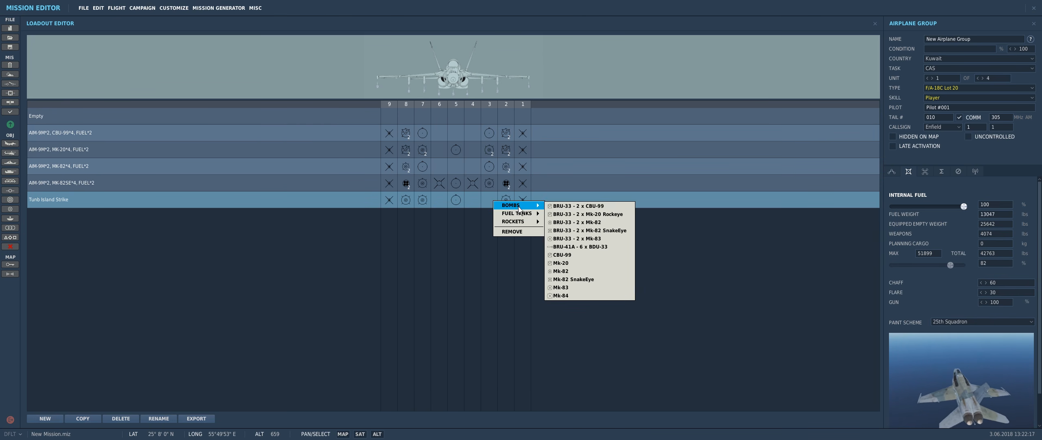
pyautogui.click(577, 286)
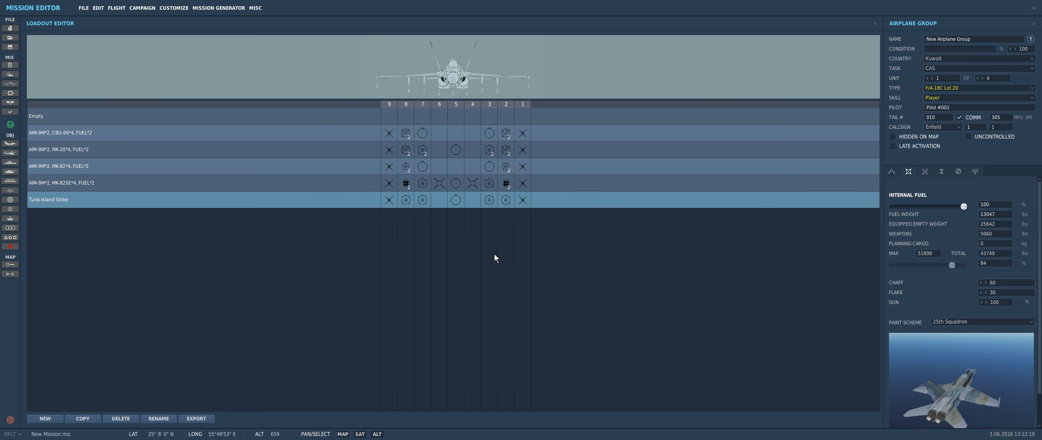
# Step: Load an AIM-7M missile on each of stations 6 and 4 of the Tunb Island Strike payload
pyautogui.click(438, 201)
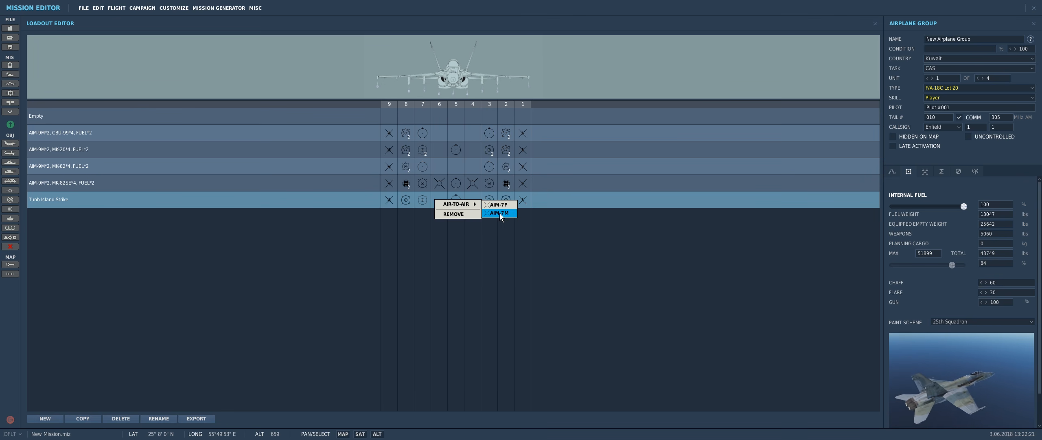
pyautogui.click(500, 213)
pyautogui.click(477, 200)
pyautogui.moveTo(514, 206)
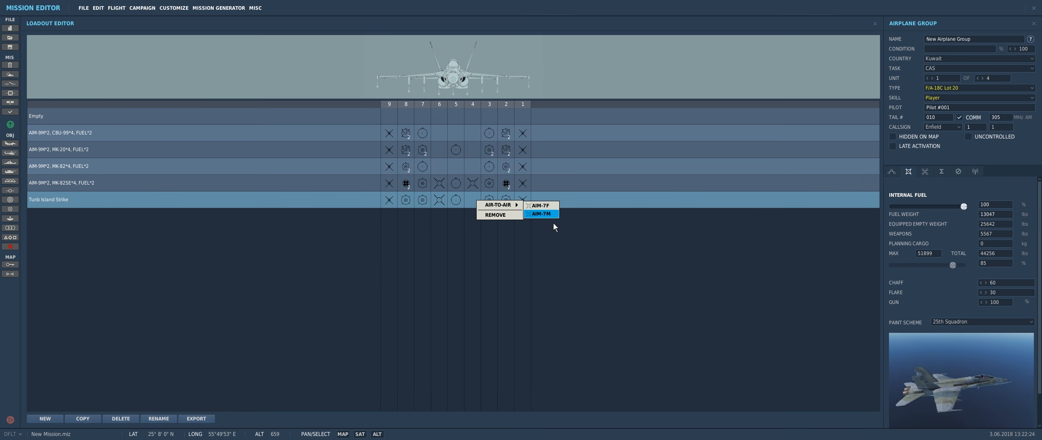
pyautogui.click(547, 216)
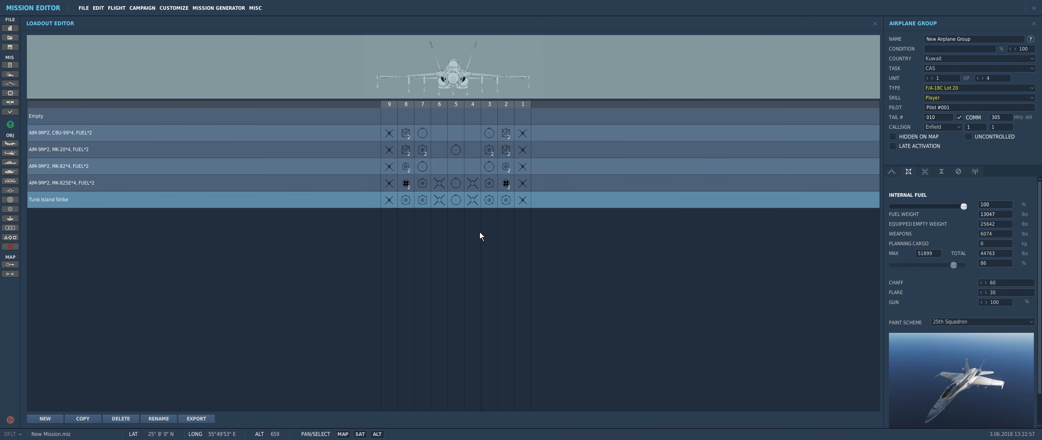
# Step: Assign the Tunb Island Strike payload to units 2, 3 and 4 of the flight
pyautogui.click(933, 79)
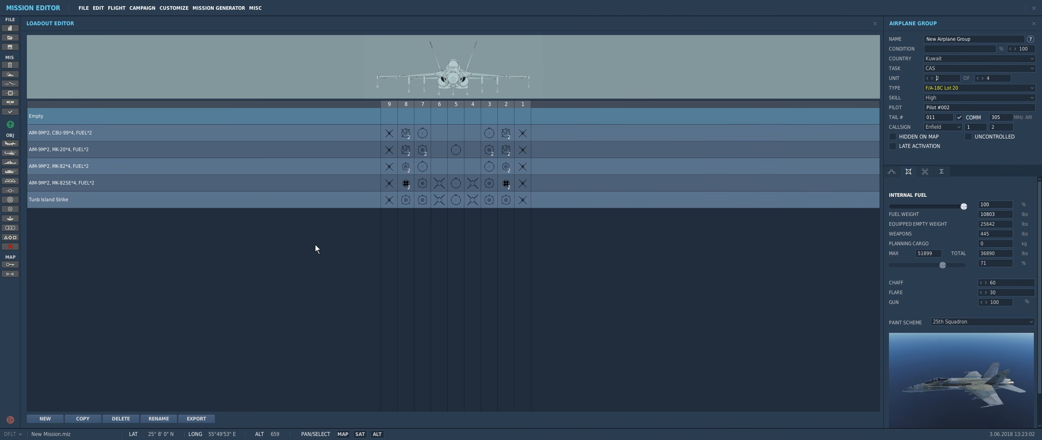
pyautogui.click(355, 200)
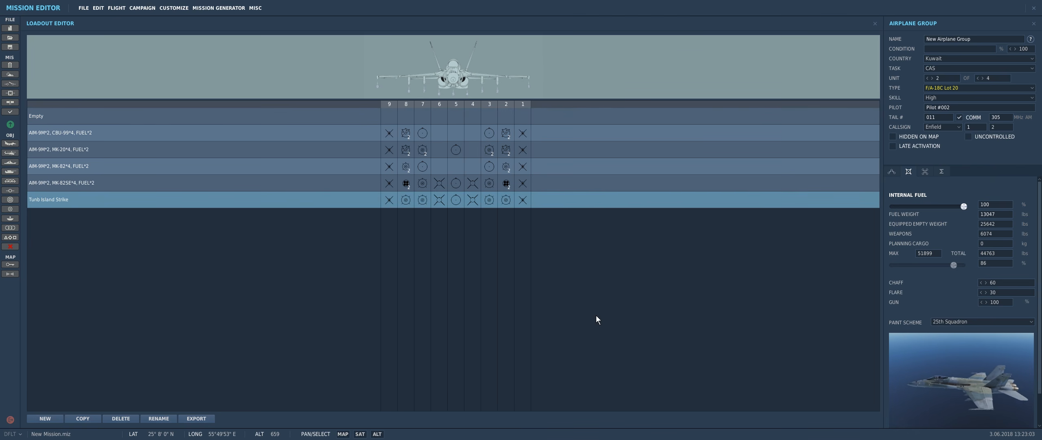
pyautogui.click(931, 78)
pyautogui.click(336, 201)
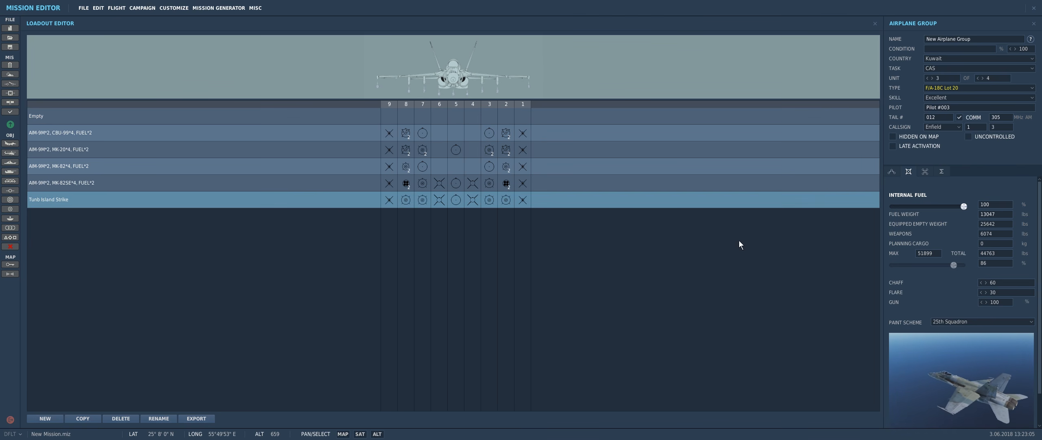
pyautogui.click(933, 78)
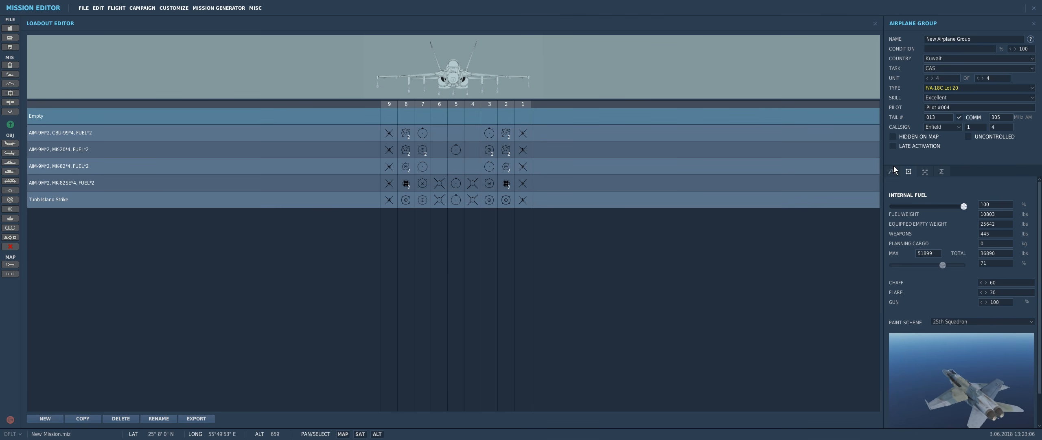
pyautogui.click(330, 204)
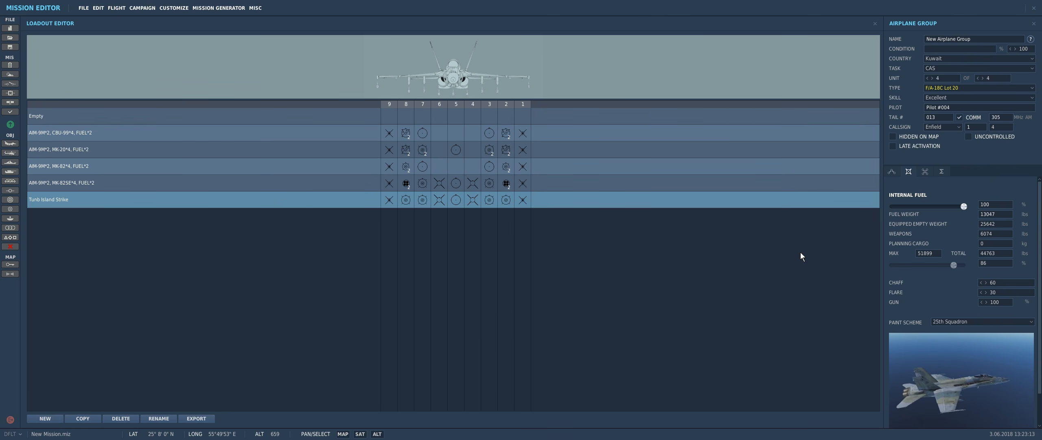
# Step: Set chaff to 40 and flares to 40 for unit 1 of the flight
pyautogui.click(927, 78)
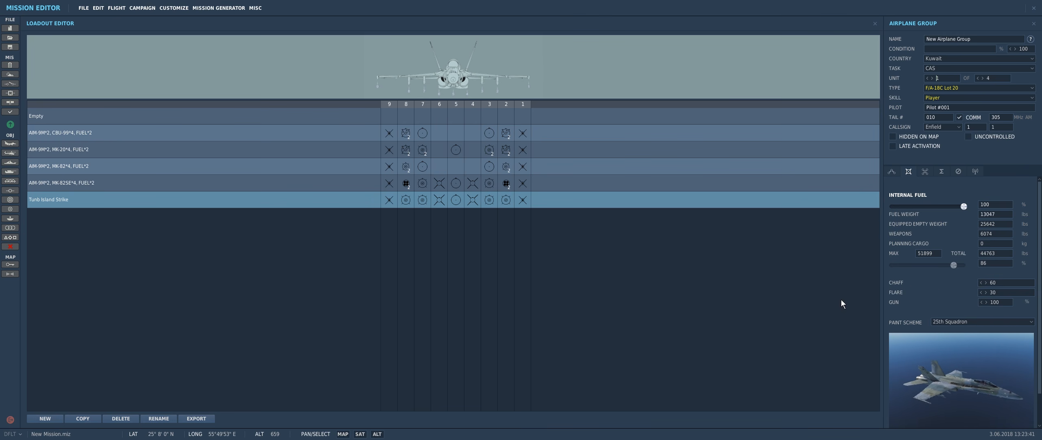
pyautogui.click(986, 292)
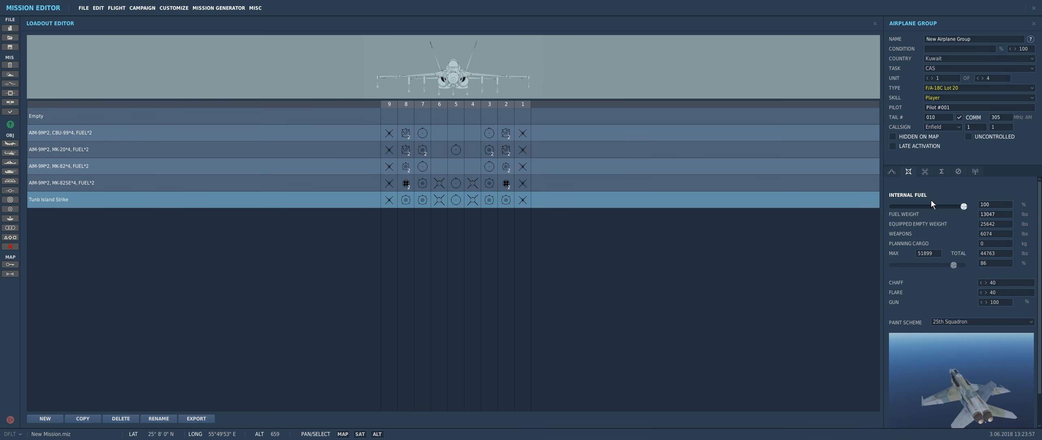
# Step: Rename the Iranian command center static object on Tunb Island as "Iran Comm bunker Target"
pyautogui.click(892, 171)
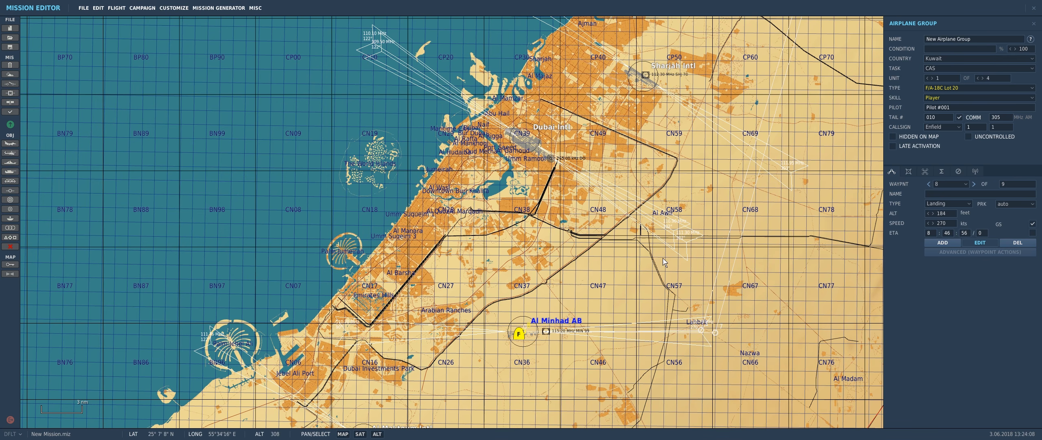
pyautogui.scroll(-2, 653, 122)
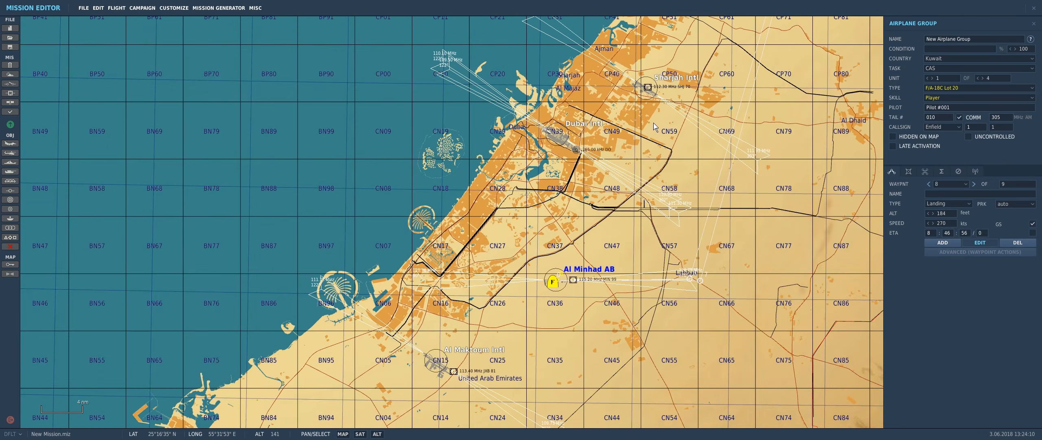
pyautogui.moveTo(795, 35); pyautogui.dragTo(806, 180)
pyautogui.moveTo(674, 36); pyautogui.dragTo(648, 235)
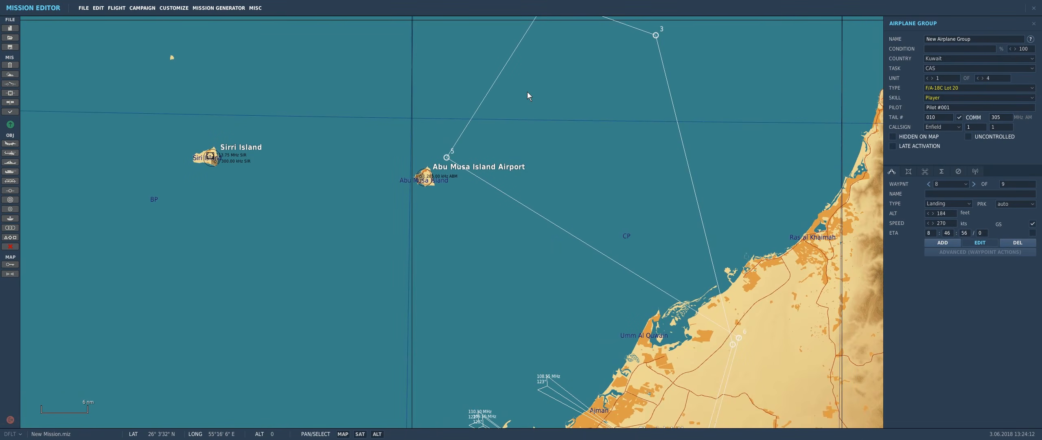
pyautogui.moveTo(528, 91); pyautogui.dragTo(545, 211)
pyautogui.moveTo(581, 125); pyautogui.dragTo(530, 178)
pyautogui.scroll(1, 519, 156)
pyautogui.scroll(1, 519, 157)
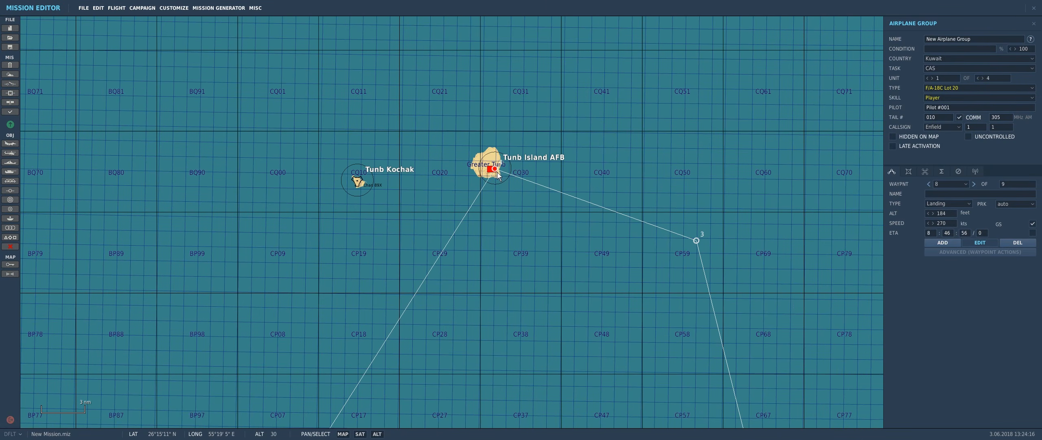
pyautogui.scroll(1, 493, 172)
pyautogui.scroll(1, 493, 171)
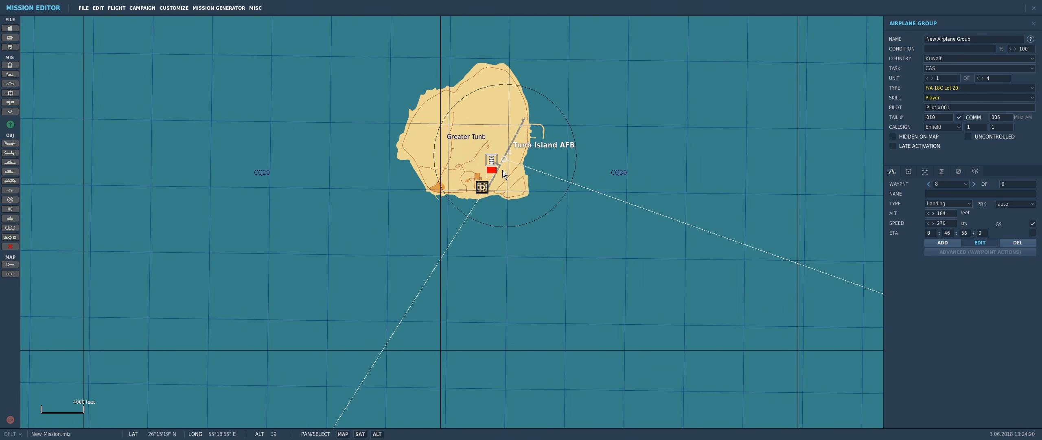
pyautogui.click(491, 171)
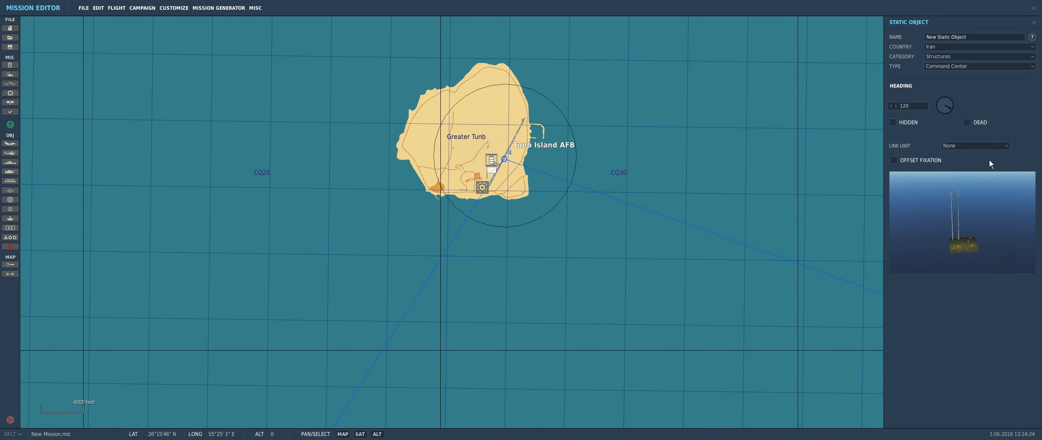
pyautogui.moveTo(978, 36); pyautogui.dragTo(902, 36)
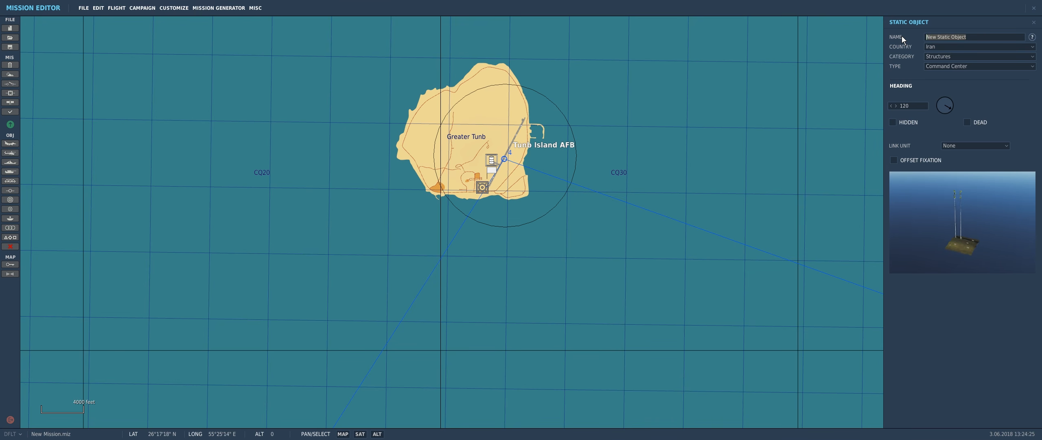
pyautogui.write('Iran')
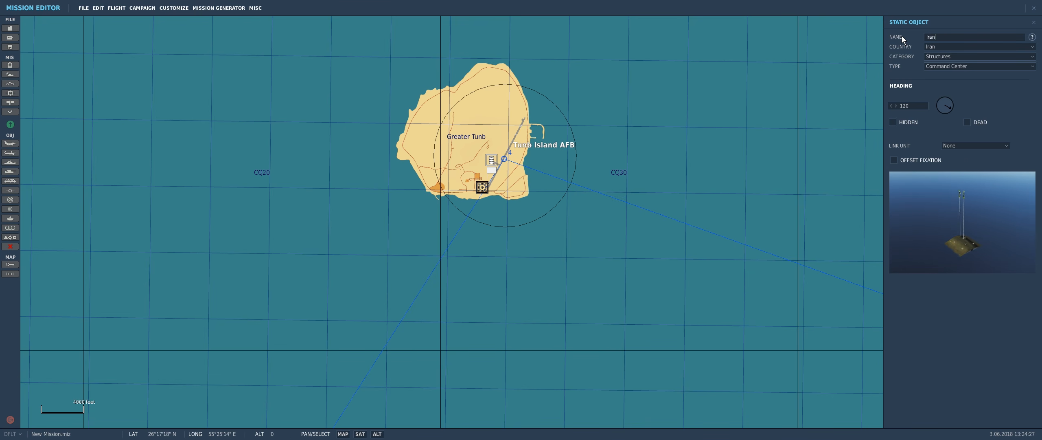
pyautogui.write(' Comm bunk')
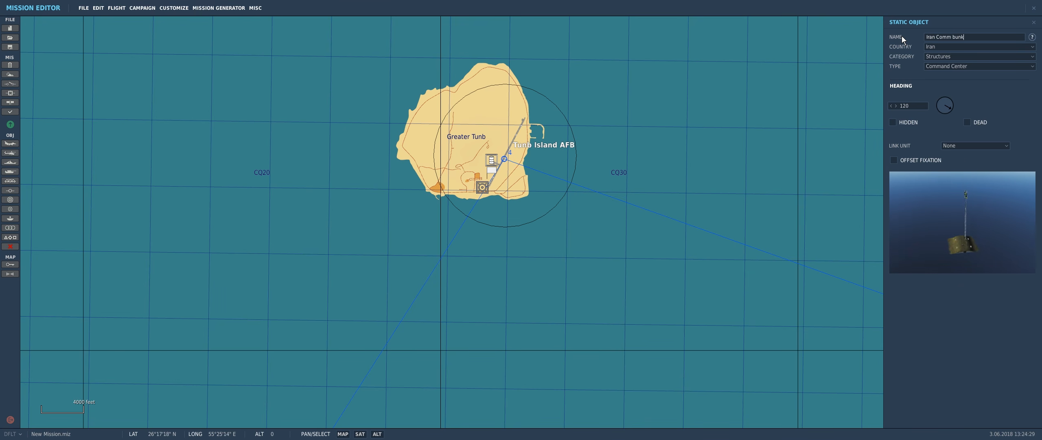
pyautogui.write('er Target')
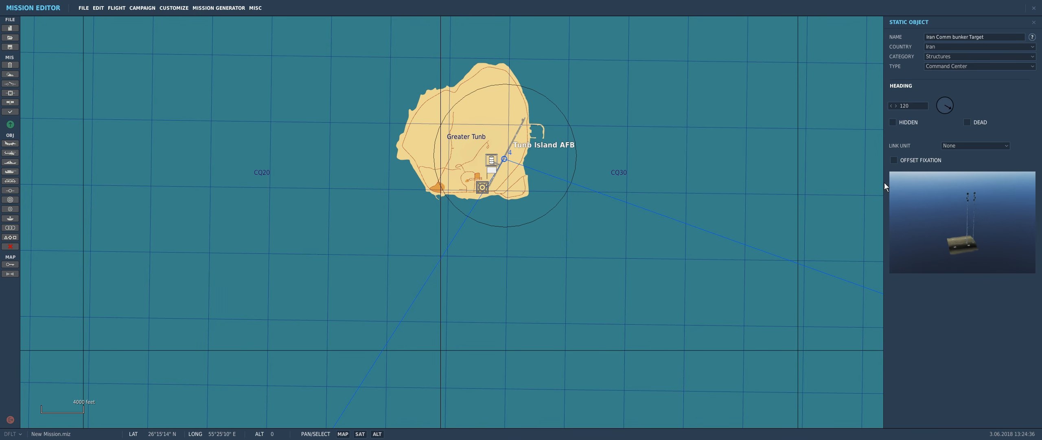
# Step: Add a new advanced waypoint action to waypoint 4 of the F/A-18C flight at Tunb Island
pyautogui.moveTo(693, 238); pyautogui.dragTo(446, 182, button='right')
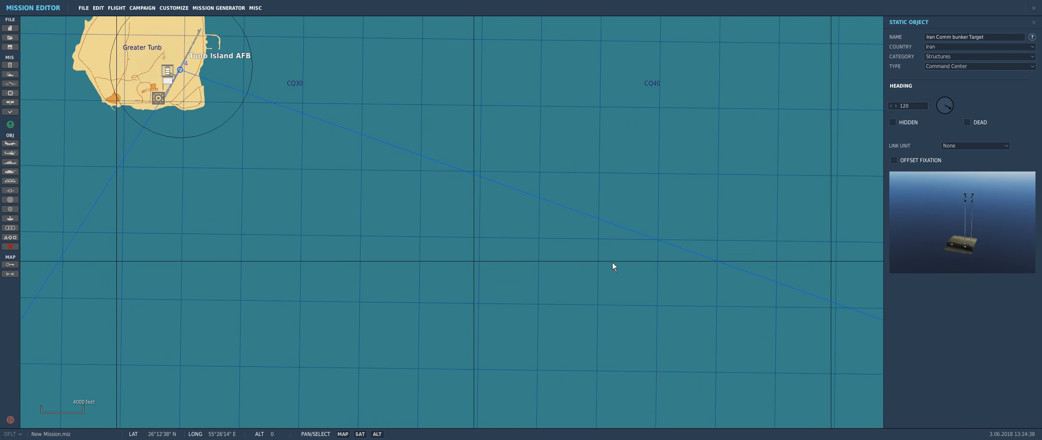
pyautogui.scroll(-3, 448, 171)
pyautogui.moveTo(444, 172); pyautogui.dragTo(552, 202, button='right')
pyautogui.click(337, 92)
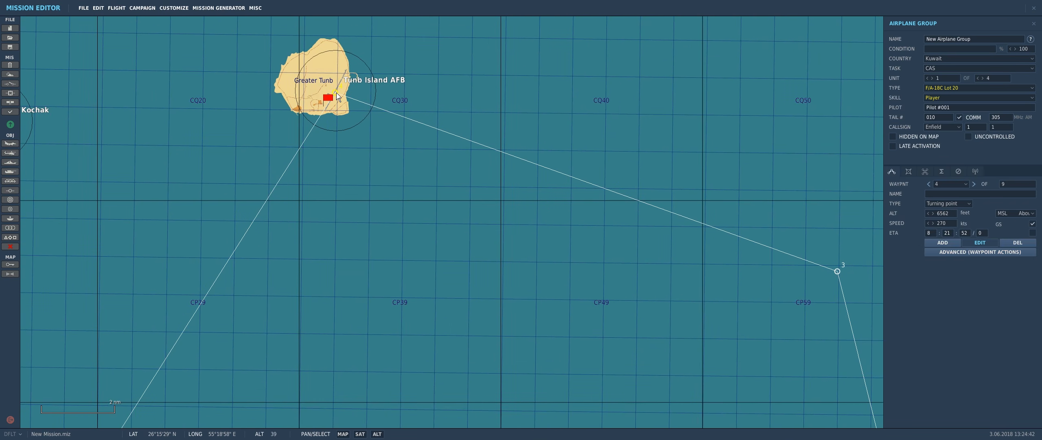
pyautogui.moveTo(430, 179); pyautogui.dragTo(523, 210, button='right')
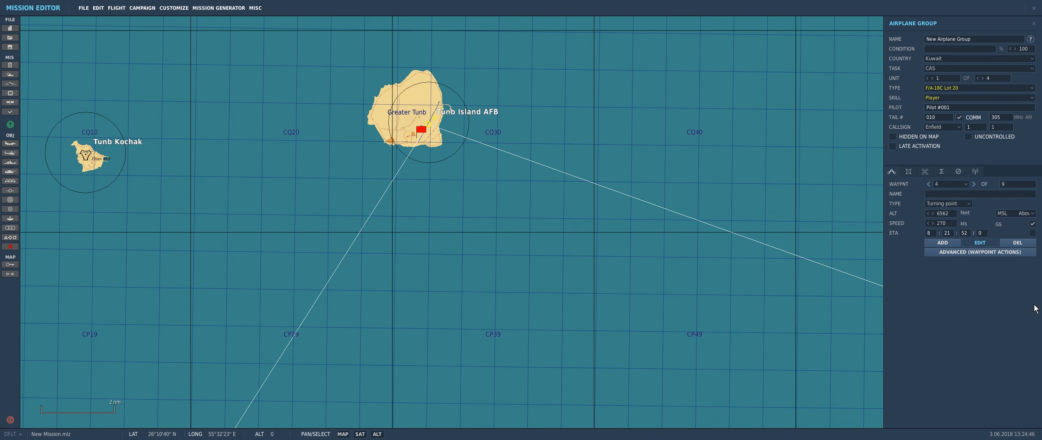
pyautogui.click(967, 253)
pyautogui.click(903, 305)
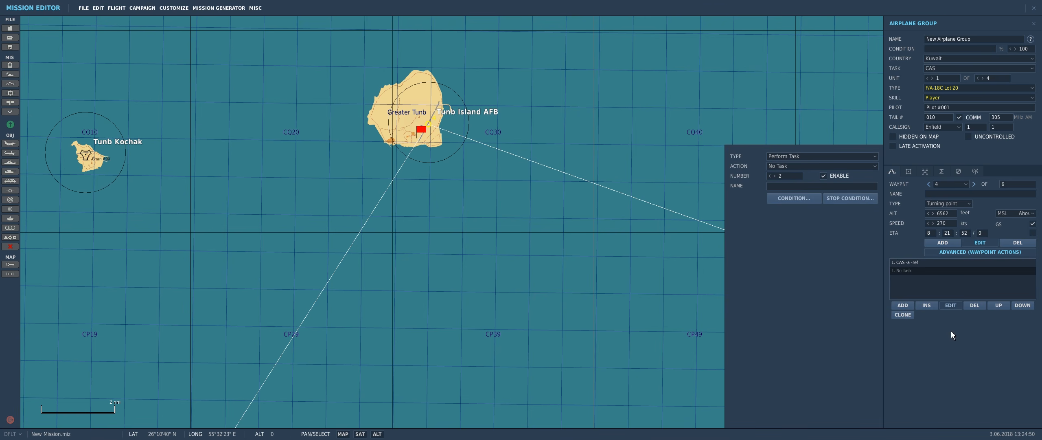
# Step: Define the new waypoint 4 action as a Perform Task of type Attack Unit
pyautogui.click(791, 157)
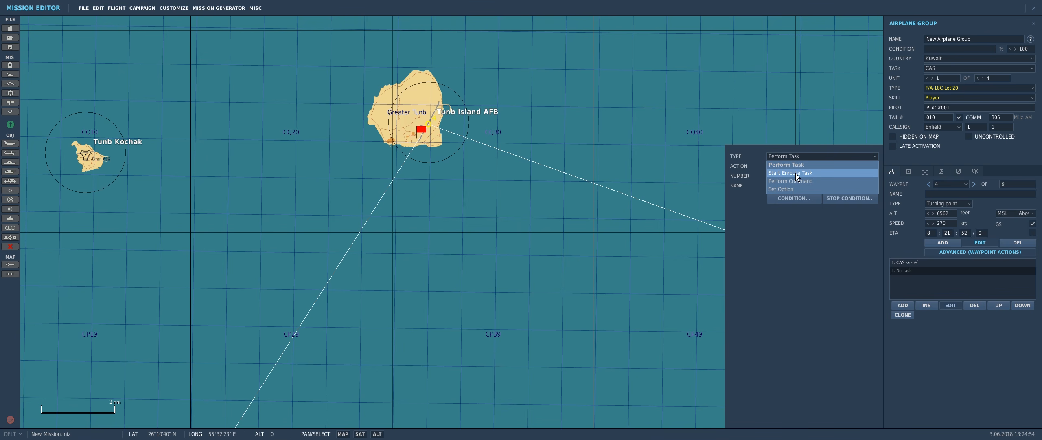
pyautogui.click(790, 164)
pyautogui.click(794, 166)
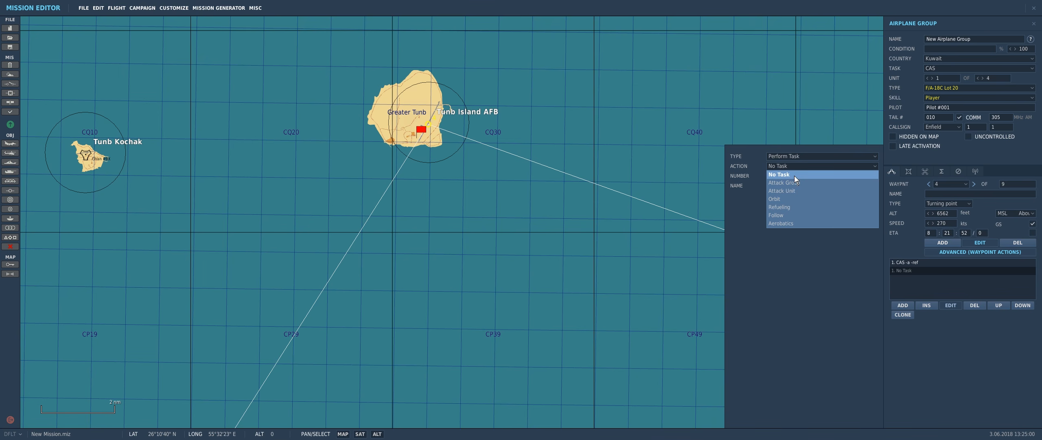
pyautogui.click(793, 190)
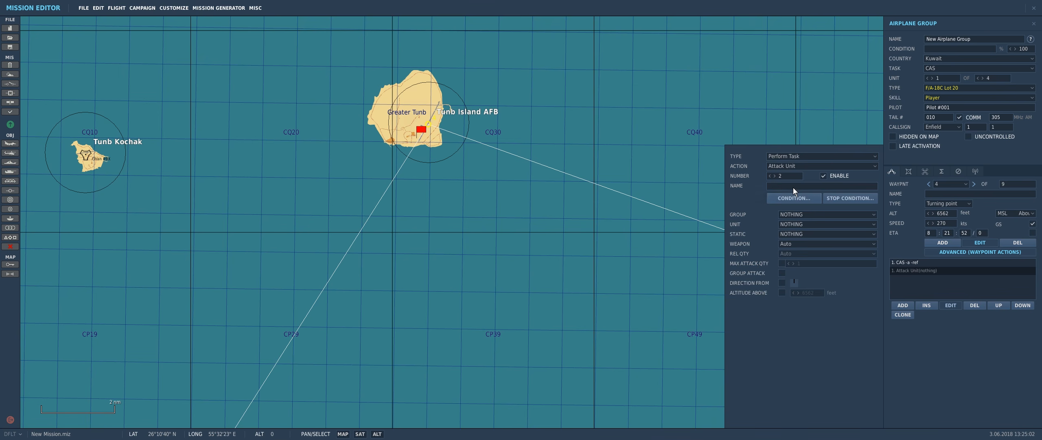
# Step: Assign the static object Iran Comm bunker Target to the Attack Unit task and review its weapon options
pyautogui.click(804, 234)
pyautogui.click(803, 250)
pyautogui.click(792, 244)
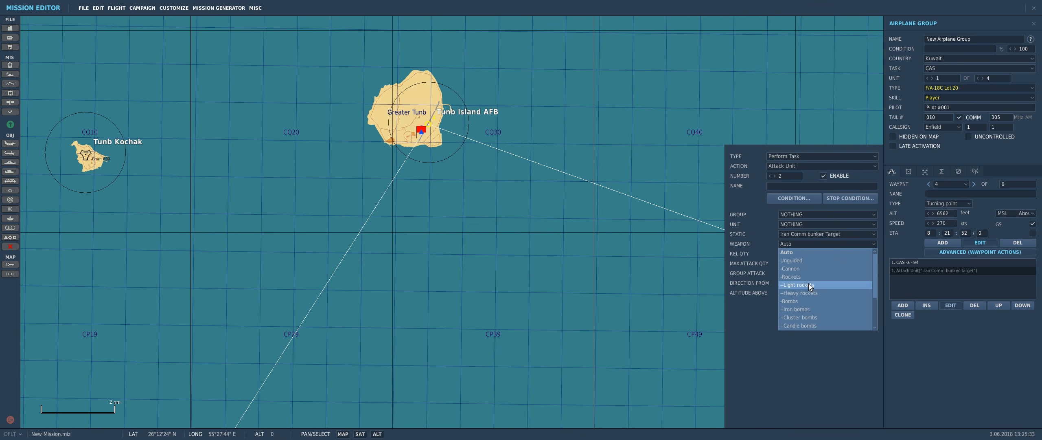
pyautogui.click(759, 244)
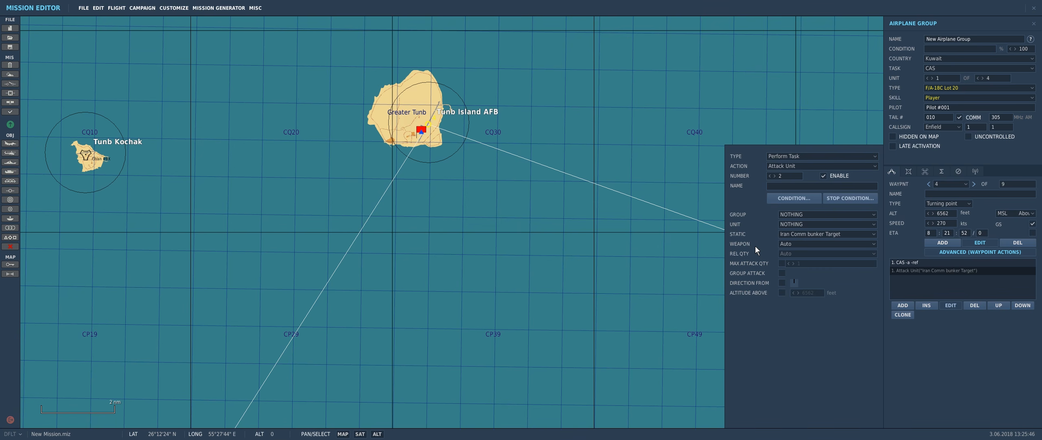
pyautogui.click(782, 243)
pyautogui.click(782, 243)
# Step: Move waypoint 4 off Tunb Island onto the water just east-southeast of the target
pyautogui.click(428, 124)
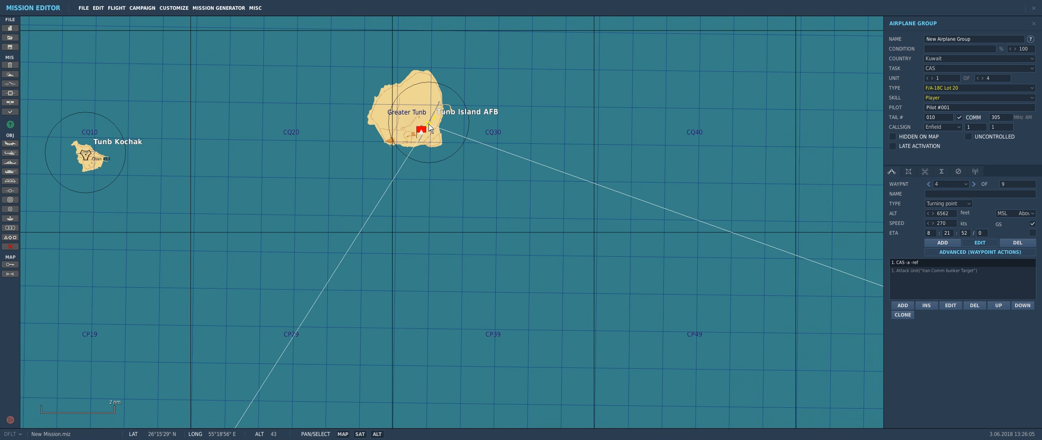
pyautogui.moveTo(428, 123); pyautogui.dragTo(494, 147)
pyautogui.moveTo(504, 184); pyautogui.dragTo(528, 204)
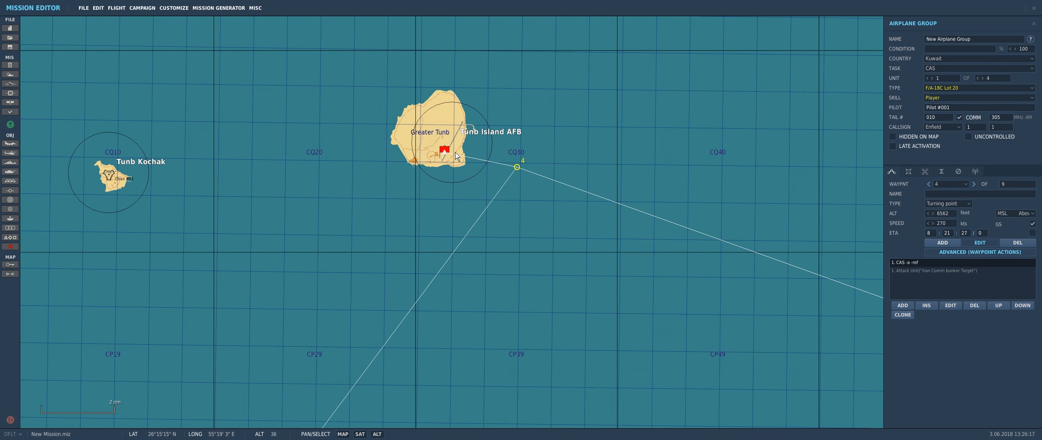
# Step: Measure the distance from waypoint 4 to the command center target on Tunb Island
pyautogui.click(10, 274)
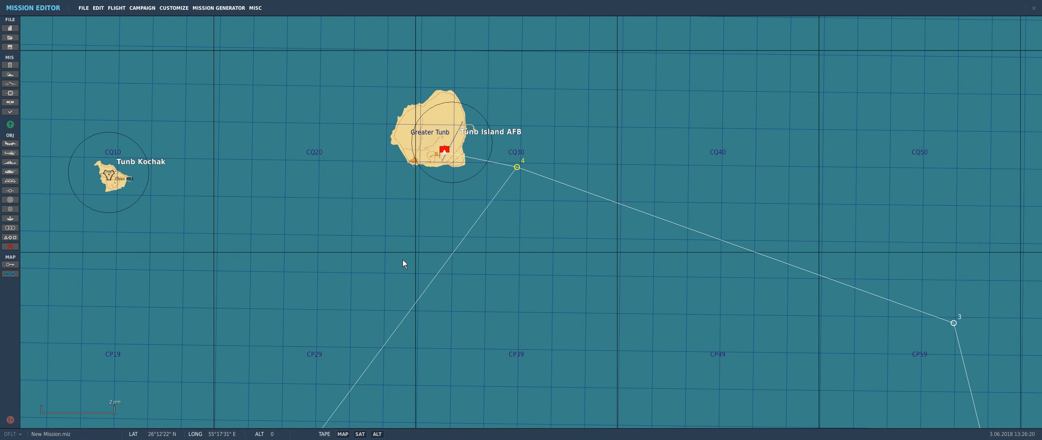
pyautogui.moveTo(517, 167); pyautogui.dragTo(444, 154)
pyautogui.click(10, 273)
# Step: Examine the flight's whole route between Al Minhad AB and Tunb Island on the map
pyautogui.scroll(-4, 431, 215)
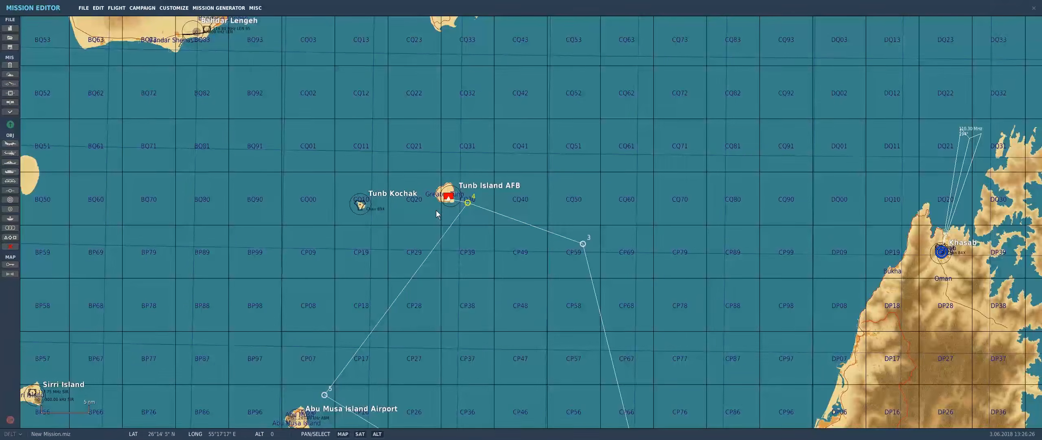
pyautogui.scroll(-1, 430, 212)
pyautogui.moveTo(472, 280); pyautogui.dragTo(439, 206)
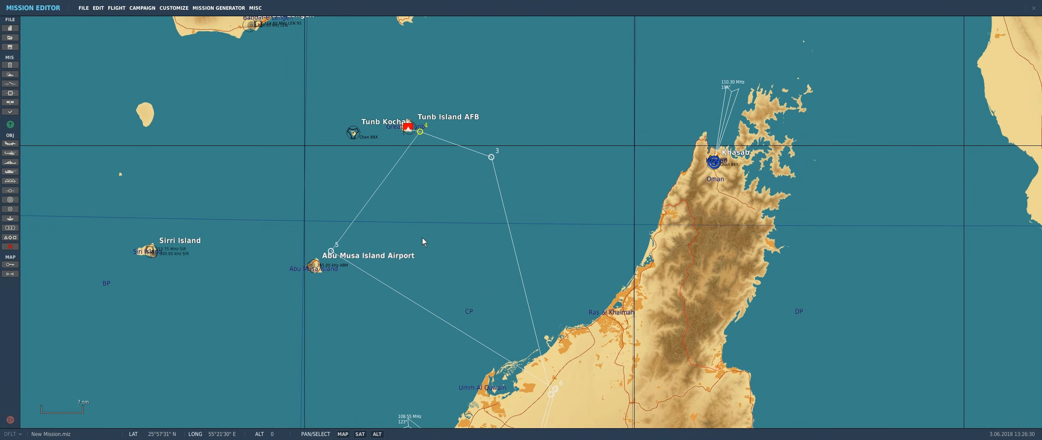
pyautogui.moveTo(443, 256); pyautogui.dragTo(412, 186)
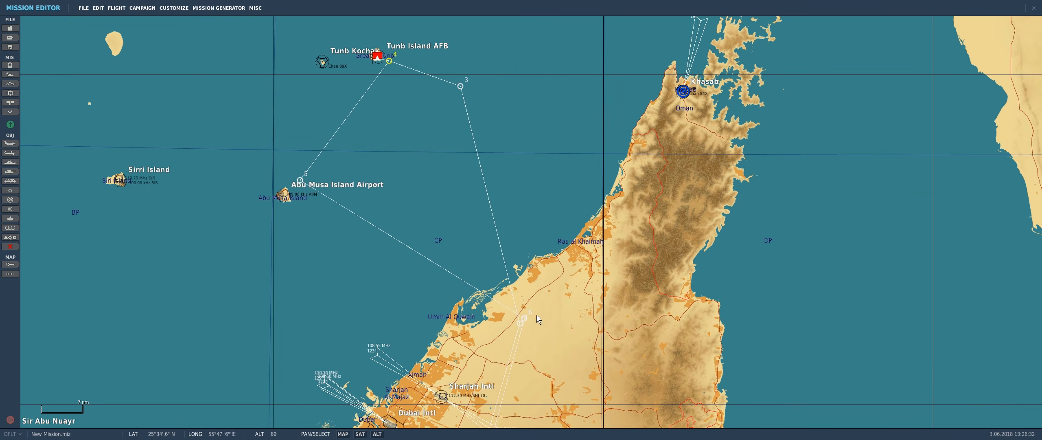
pyautogui.moveTo(571, 328); pyautogui.dragTo(552, 262)
pyautogui.moveTo(477, 313); pyautogui.dragTo(461, 193)
pyautogui.moveTo(545, 272); pyautogui.dragTo(552, 365)
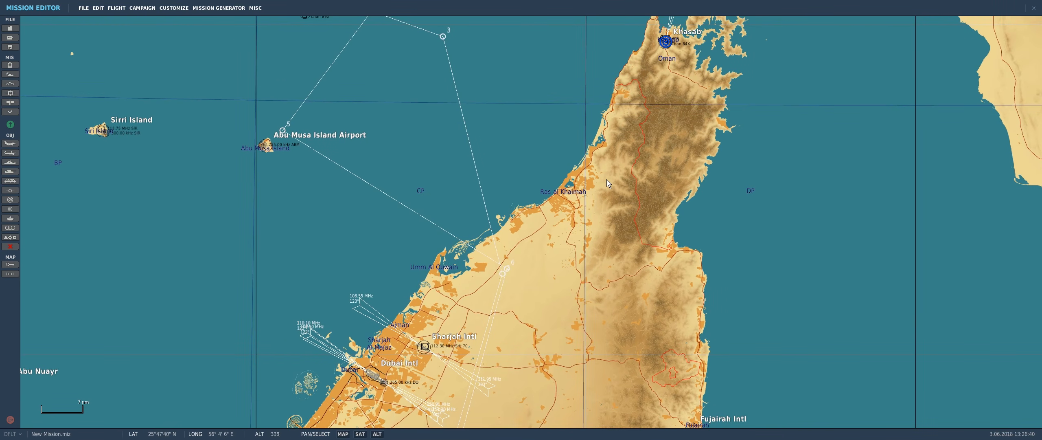
pyautogui.moveTo(534, 322); pyautogui.dragTo(546, 224)
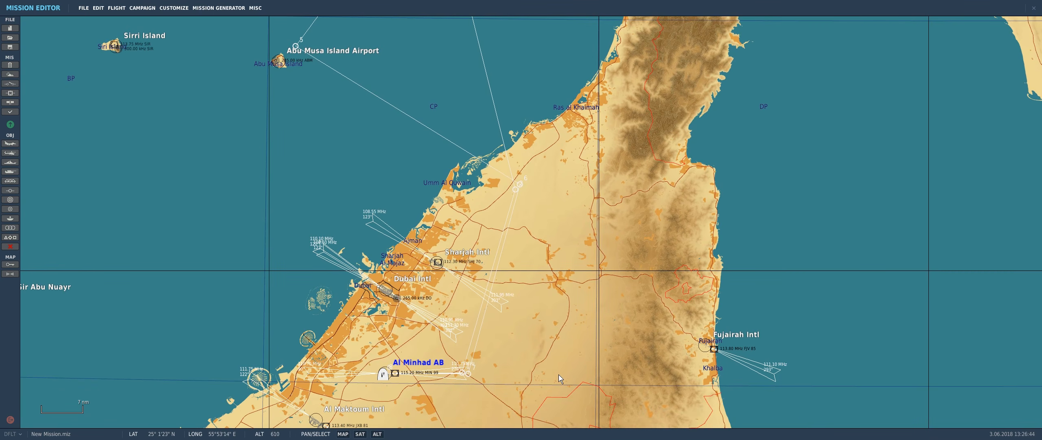
pyautogui.moveTo(555, 191); pyautogui.dragTo(545, 310)
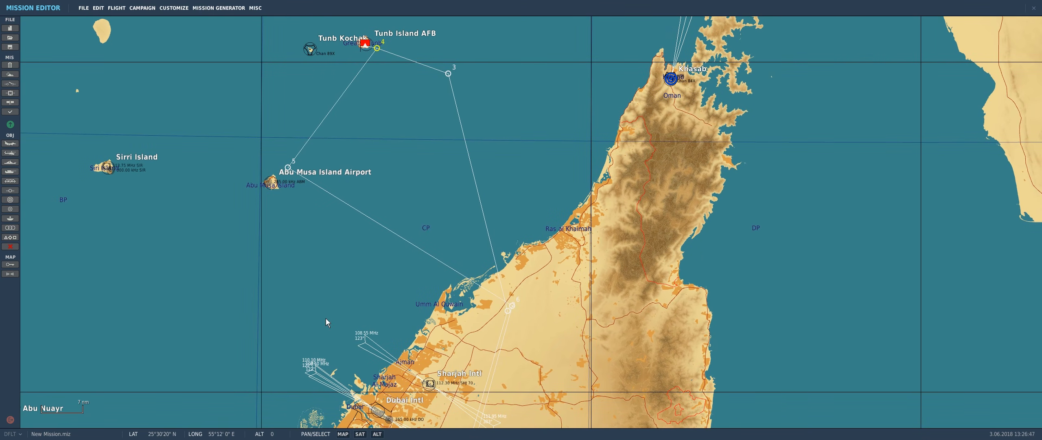
# Step: Start a new airplane group with USA as its country and check the available tasks
pyautogui.click(11, 144)
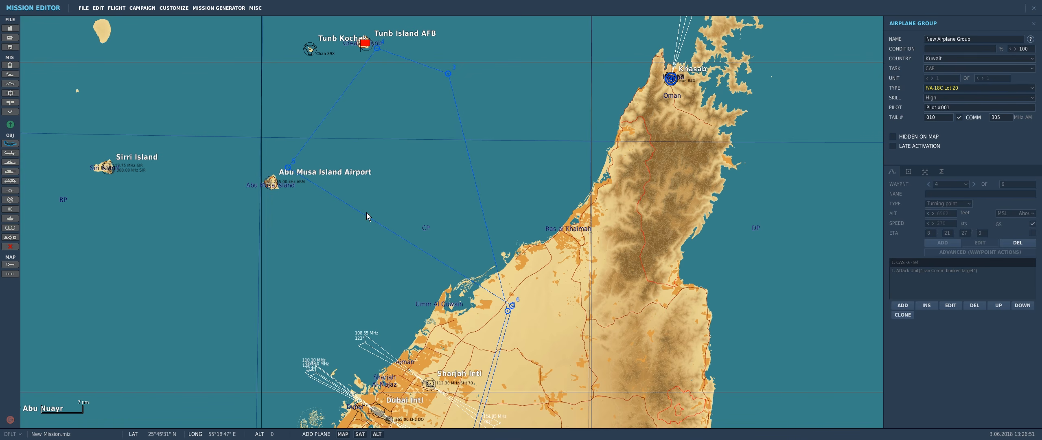
pyautogui.click(953, 59)
pyautogui.scroll(10, 957, 86)
pyautogui.click(953, 67)
pyautogui.click(936, 69)
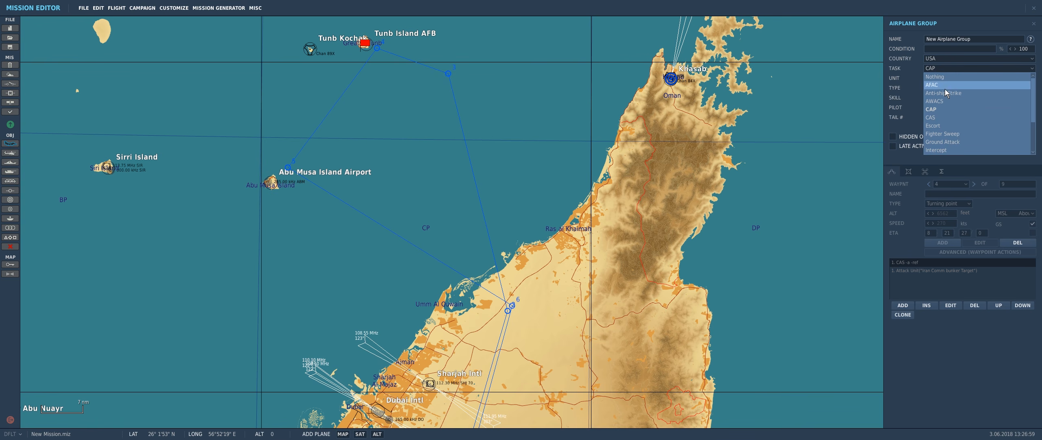
pyautogui.click(914, 93)
# Step: Set the new airplane group's aircraft type to KC-130 and its skill to Excellent
pyautogui.click(944, 87)
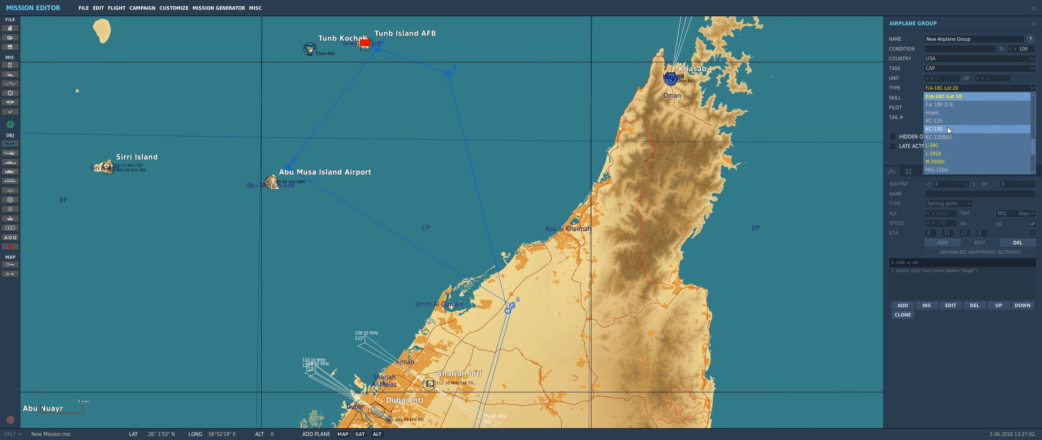
pyautogui.scroll(5, 950, 130)
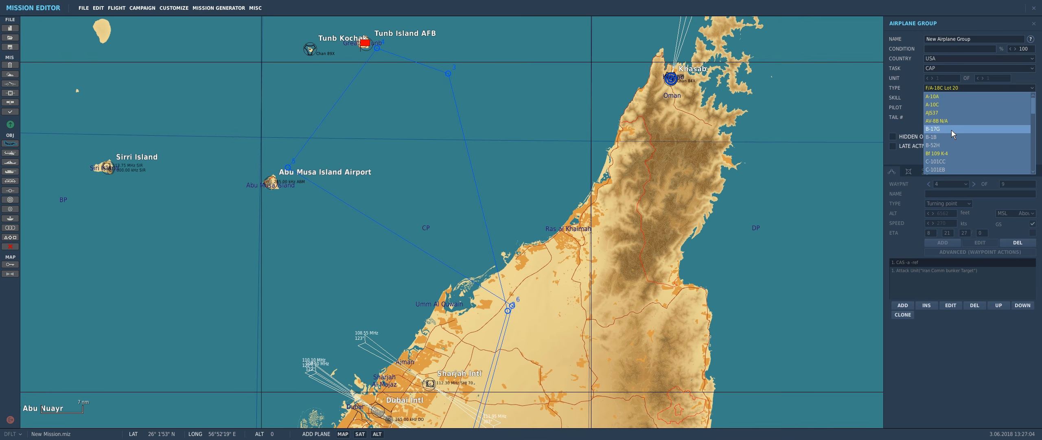
pyautogui.scroll(3, 951, 130)
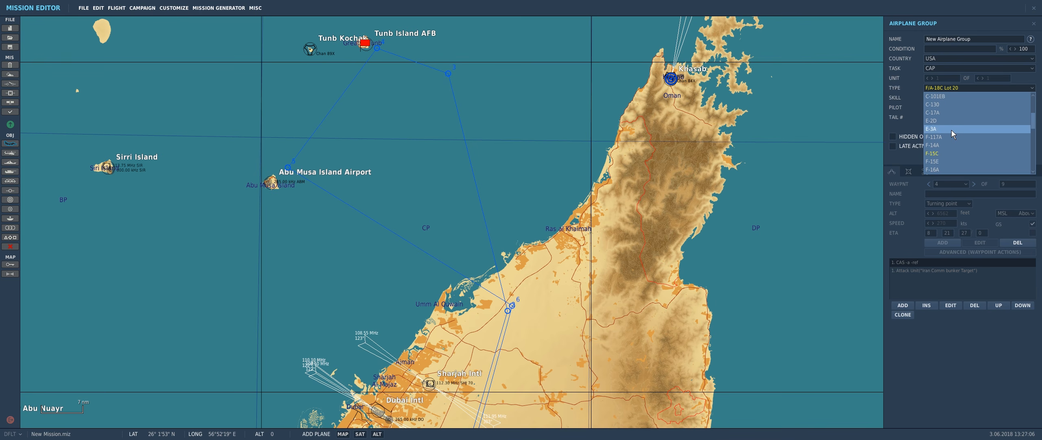
pyautogui.scroll(-6, 952, 130)
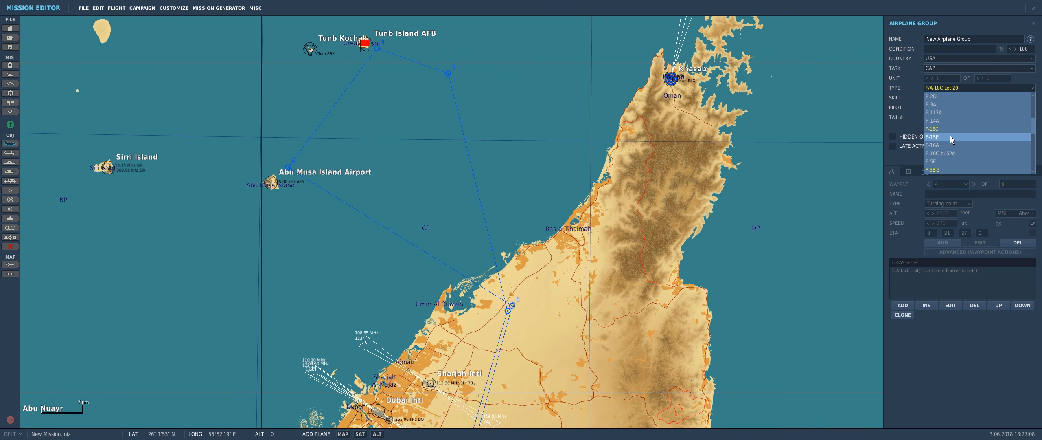
pyautogui.scroll(-2, 941, 143)
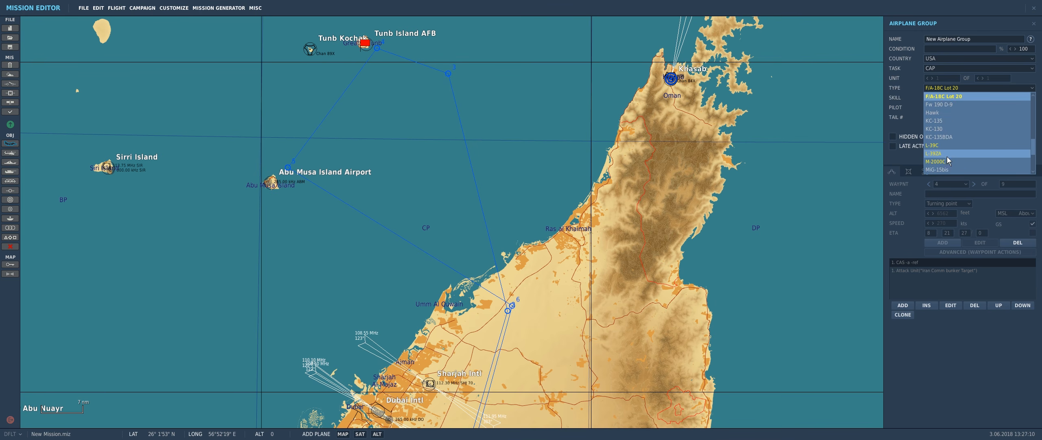
pyautogui.click(946, 129)
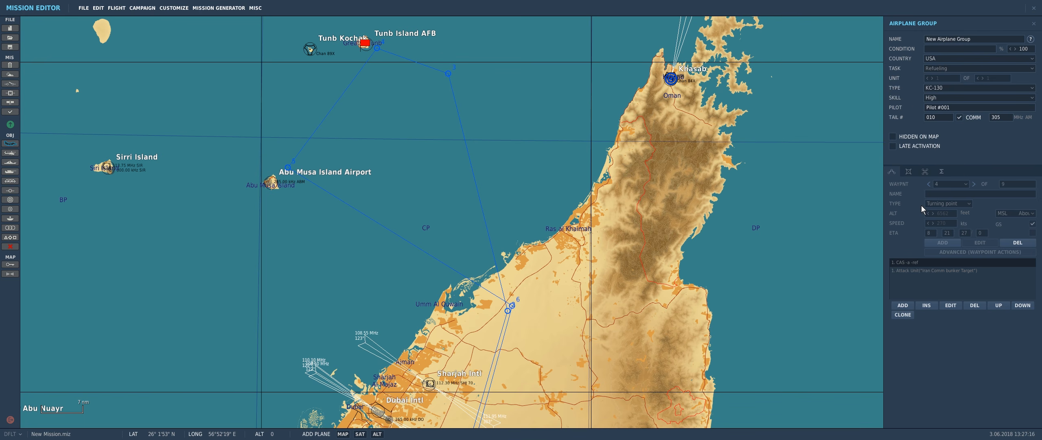
pyautogui.click(947, 99)
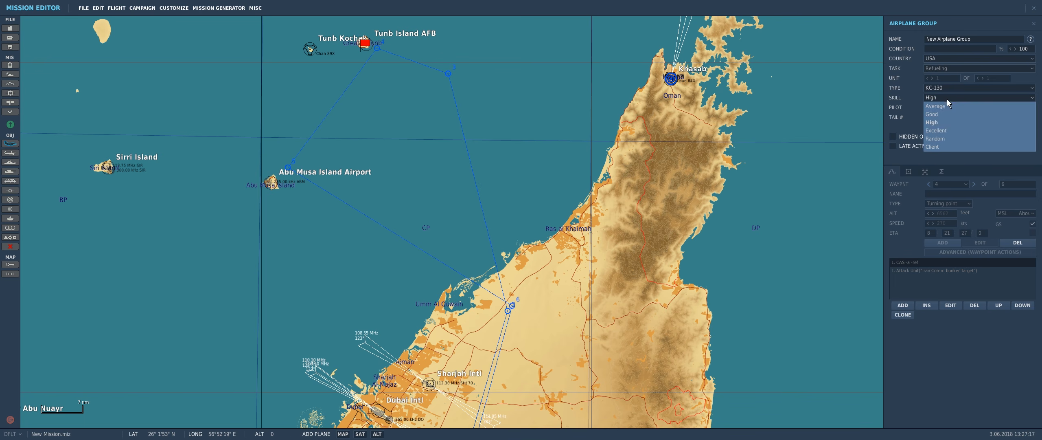
pyautogui.click(952, 134)
# Step: Place the tanker group inland of Umm Al Quwain, just east of the strike flight's waypoint 6, and set its altitude to 15000 feet
pyautogui.moveTo(555, 225); pyautogui.dragTo(583, 154, button='right')
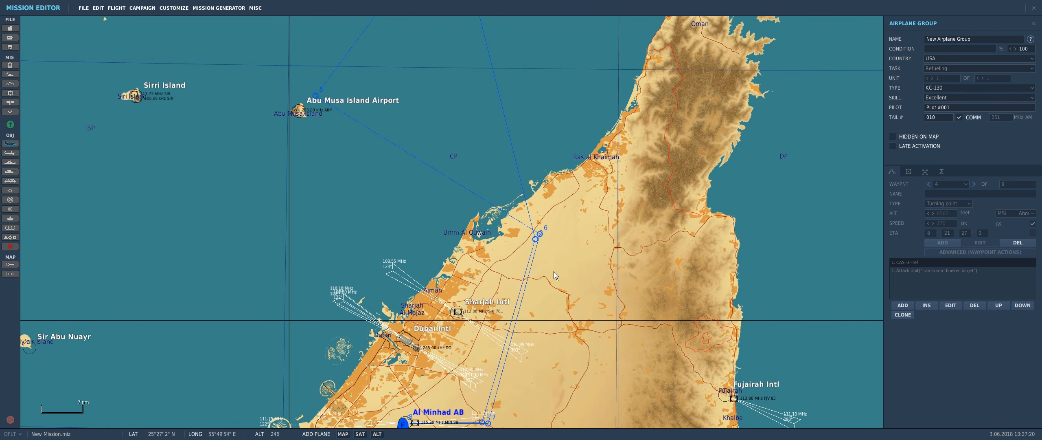
pyautogui.click(569, 234)
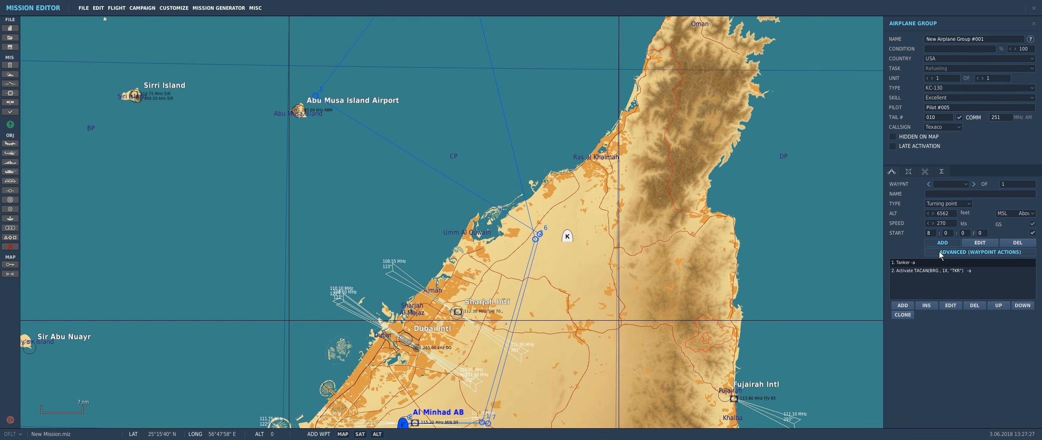
pyautogui.click(953, 214)
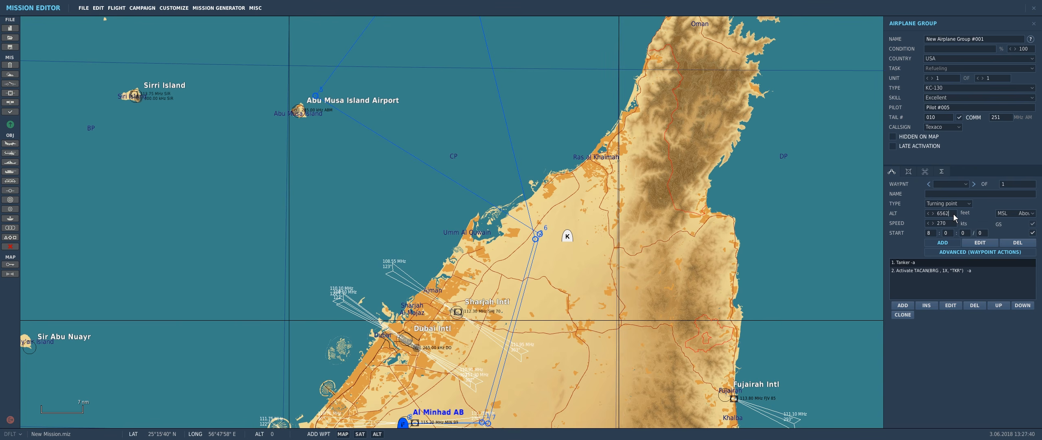
pyautogui.write('15000')
# Step: Add waypoint 1 to the tanker's route south of its starting point, east of Dubai, and measure the leg between them
pyautogui.moveTo(588, 355); pyautogui.dragTo(597, 316, button='right')
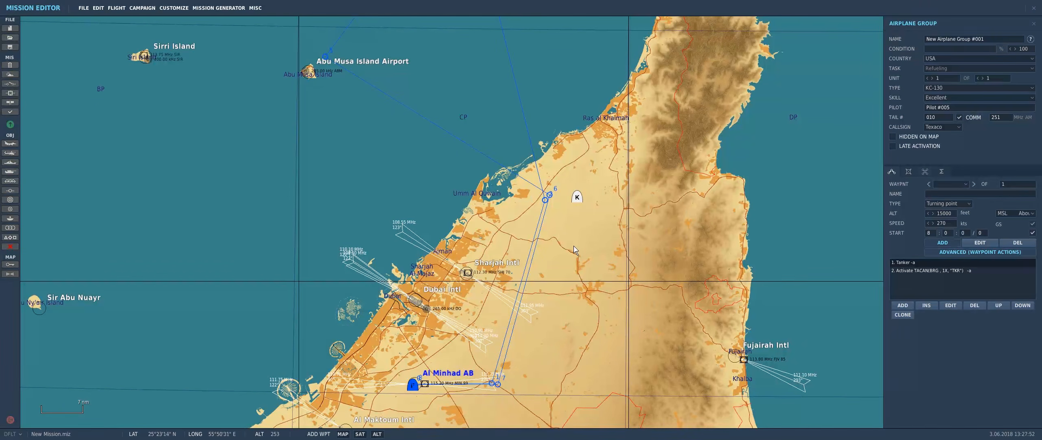
pyautogui.moveTo(535, 134); pyautogui.dragTo(585, 148, button='right')
pyautogui.moveTo(655, 269); pyautogui.dragTo(648, 200, button='right')
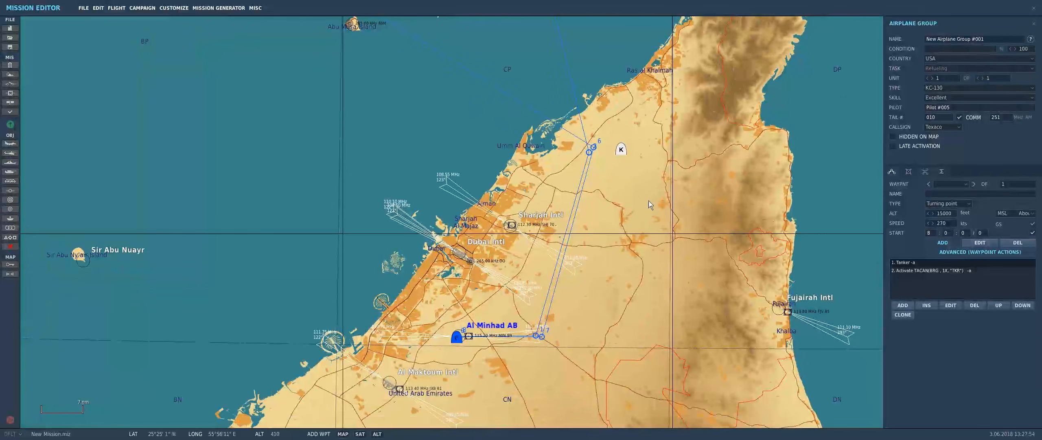
pyautogui.click(606, 256)
pyautogui.click(10, 274)
pyautogui.moveTo(621, 151); pyautogui.dragTo(606, 258)
pyautogui.click(10, 273)
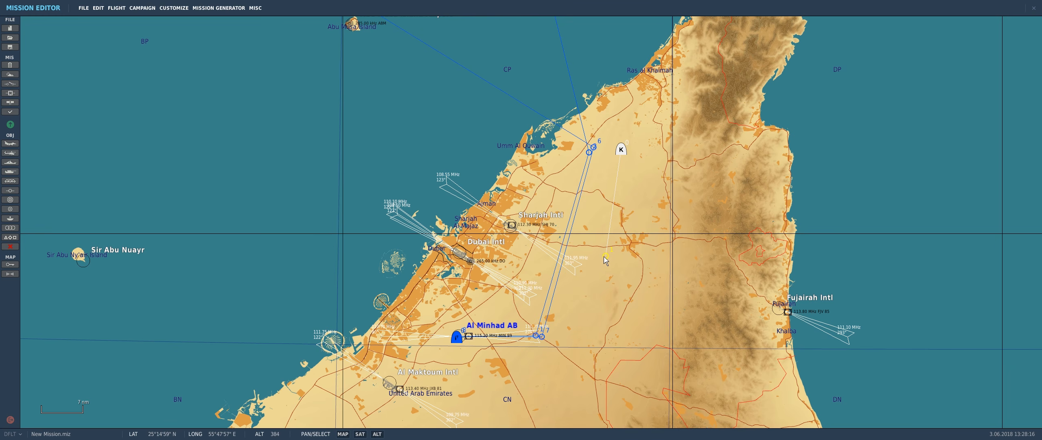
# Step: Move the tanker's waypoint 1 slightly farther south and measure the lengthened leg back to the starting point
pyautogui.moveTo(606, 256); pyautogui.dragTo(601, 281)
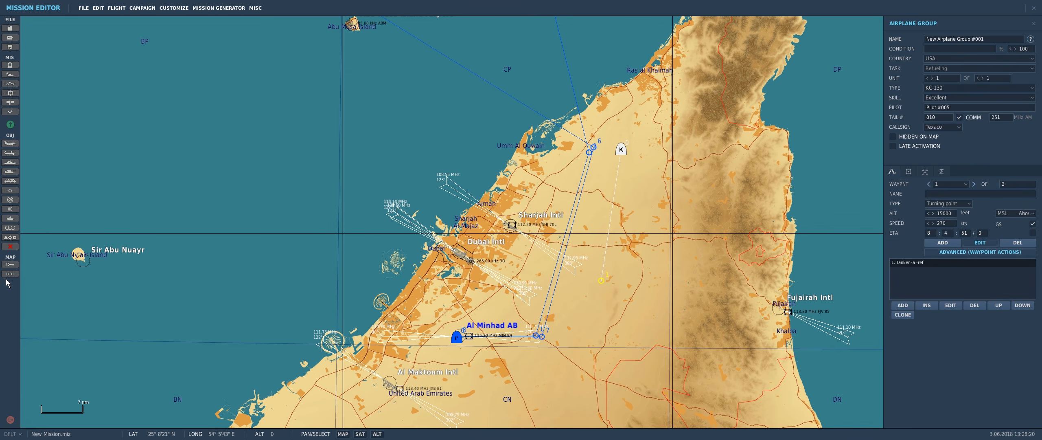
pyautogui.click(10, 273)
pyautogui.moveTo(602, 281); pyautogui.dragTo(621, 153)
pyautogui.click(10, 273)
# Step: Set the channel of the tanker's Activate TACAN action at waypoint 0 to 18
pyautogui.click(622, 151)
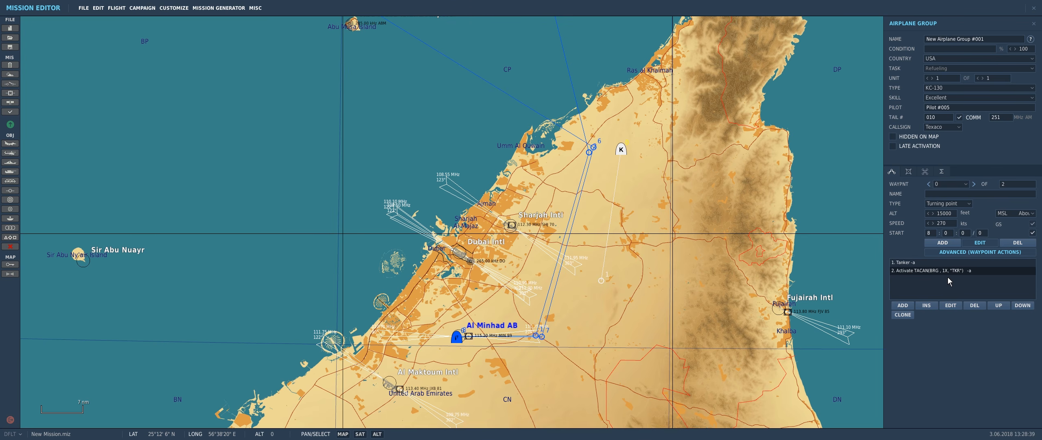
pyautogui.click(950, 306)
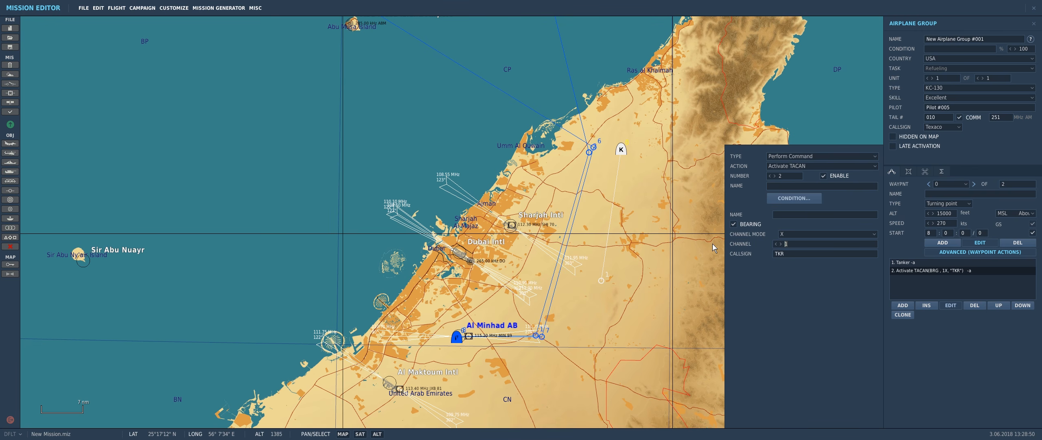
pyautogui.scroll(-1, 712, 243)
pyautogui.write('8')
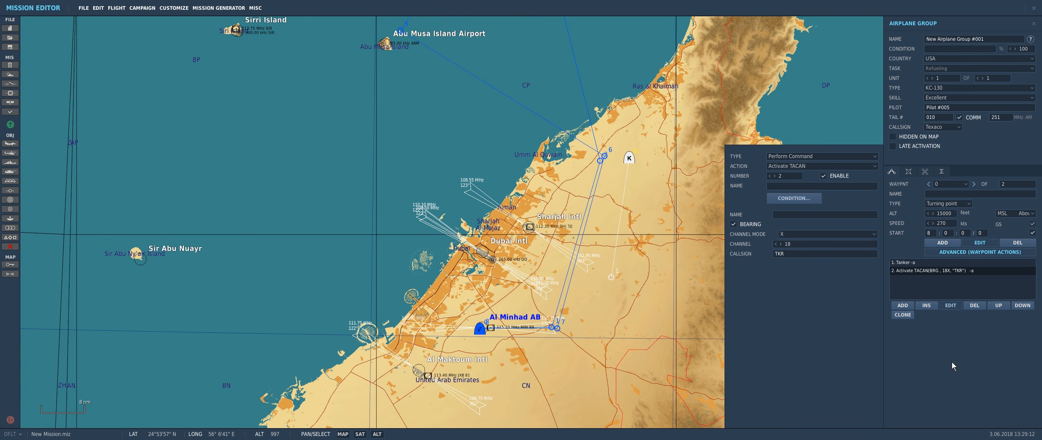
# Step: Add a Perform Task action at the tanker's waypoint 0 with Orbit as the action and Race-Track as the pattern
pyautogui.click(907, 306)
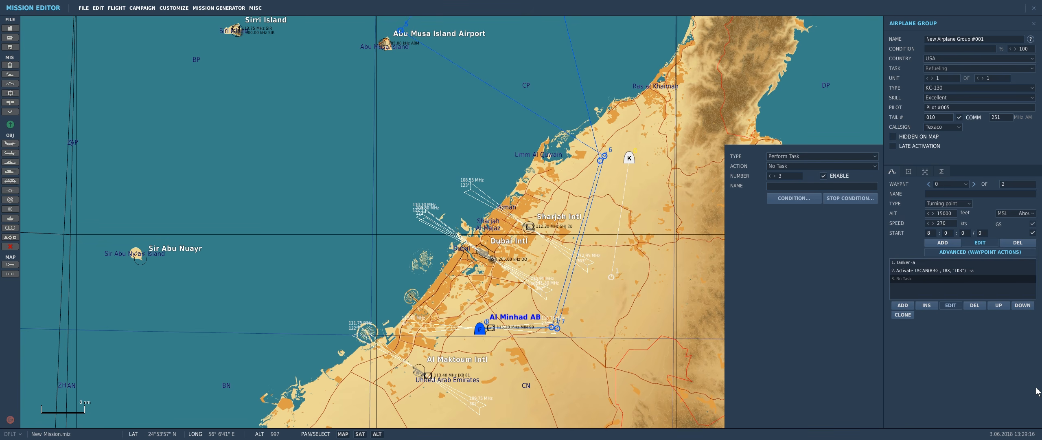
pyautogui.click(785, 157)
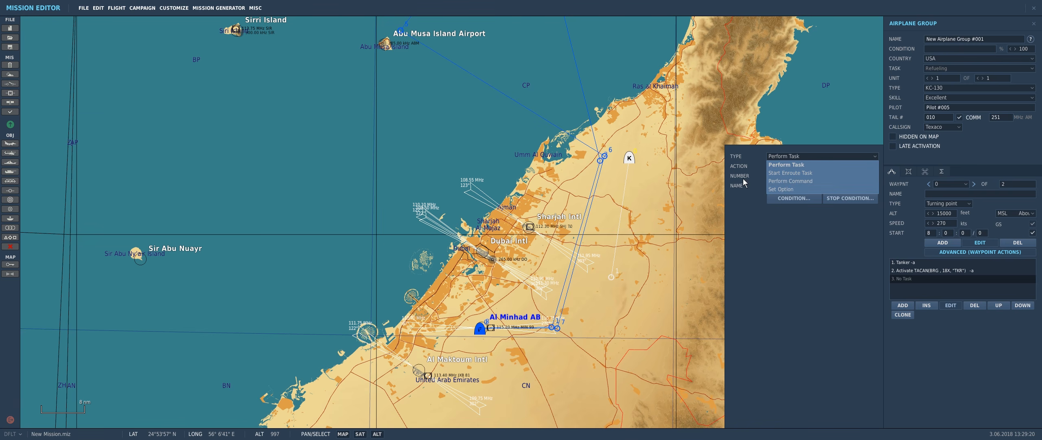
pyautogui.click(779, 159)
pyautogui.click(780, 166)
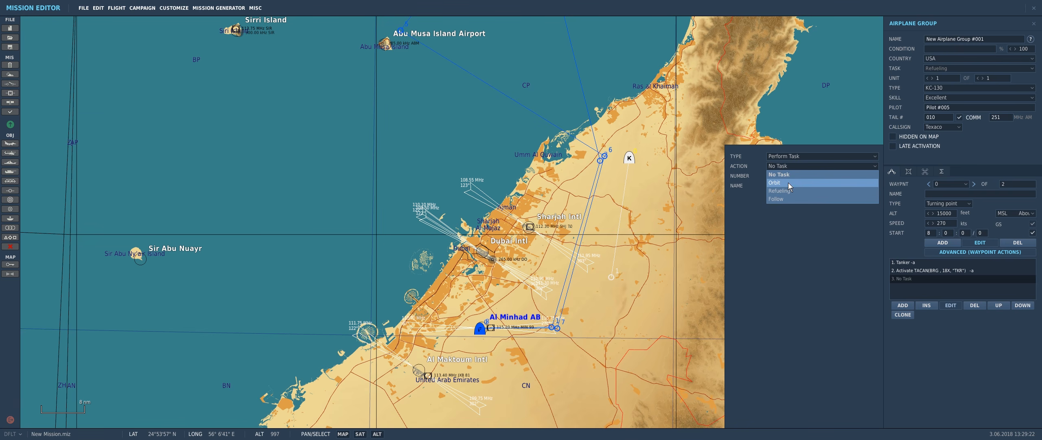
pyautogui.click(782, 184)
pyautogui.click(784, 215)
pyautogui.click(803, 215)
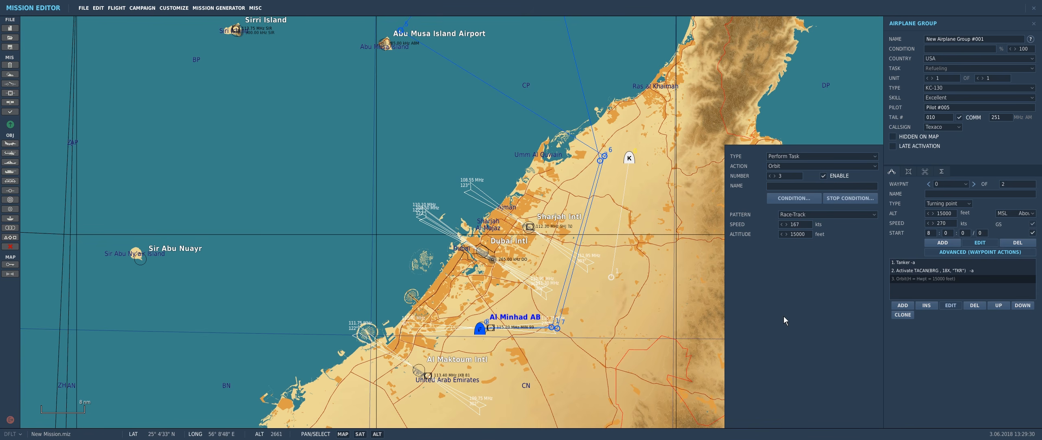
# Step: Set the tanker's race-track orbit speed to 336 kts
pyautogui.click(820, 215)
pyautogui.click(816, 221)
pyautogui.click(819, 218)
pyautogui.click(821, 227)
pyautogui.moveTo(804, 223); pyautogui.dragTo(754, 303)
pyautogui.write('35')
# Step: Set the tanker's radio frequency to 308.5 MHz AM and deselect the group
pyautogui.moveTo(1006, 116); pyautogui.dragTo(917, 116)
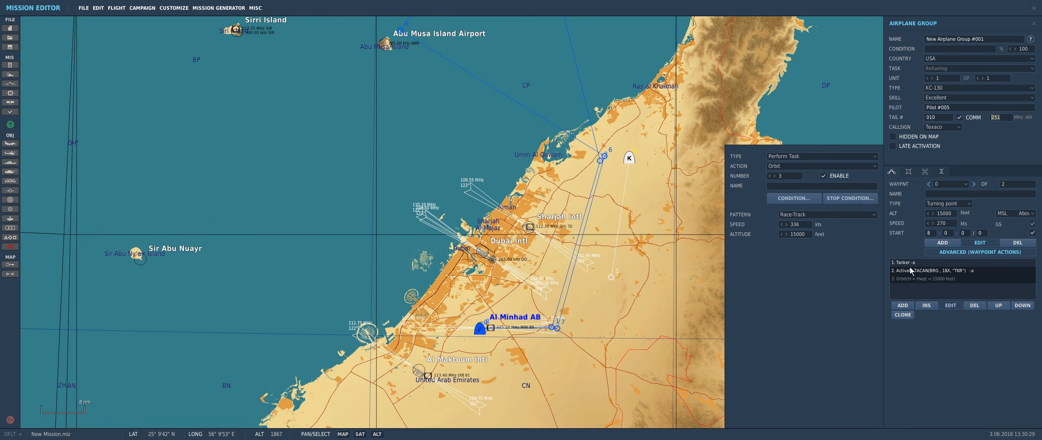
pyautogui.write('308.5')
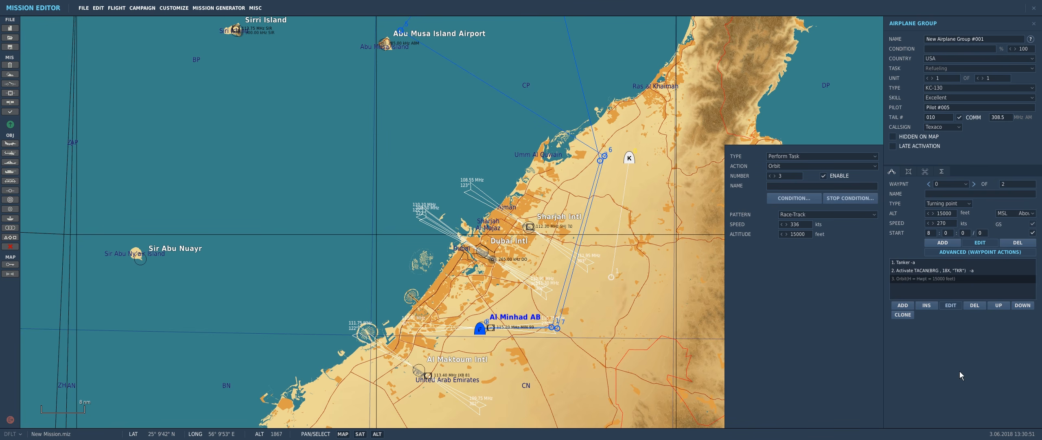
pyautogui.click(650, 328)
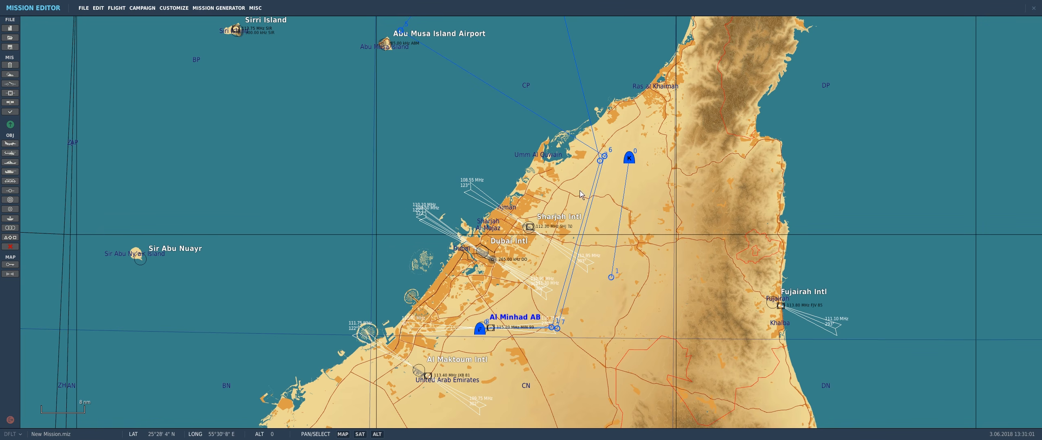
# Step: Start a new airplane group for the Iranian mainland north of Tunb Island, with Iran as its country
pyautogui.moveTo(513, 141); pyautogui.dragTo(572, 316, button='right')
pyautogui.moveTo(526, 166); pyautogui.dragTo(482, 64, button='right')
pyautogui.moveTo(572, 270)
pyautogui.mouseDown(button='right')
pyautogui.moveTo(561, 185)
pyautogui.moveTo(573, 268)
pyautogui.mouseUp(button='right')
pyautogui.moveTo(482, 155); pyautogui.dragTo(614, 335, button='right')
pyautogui.moveTo(520, 295); pyautogui.dragTo(424, 324)
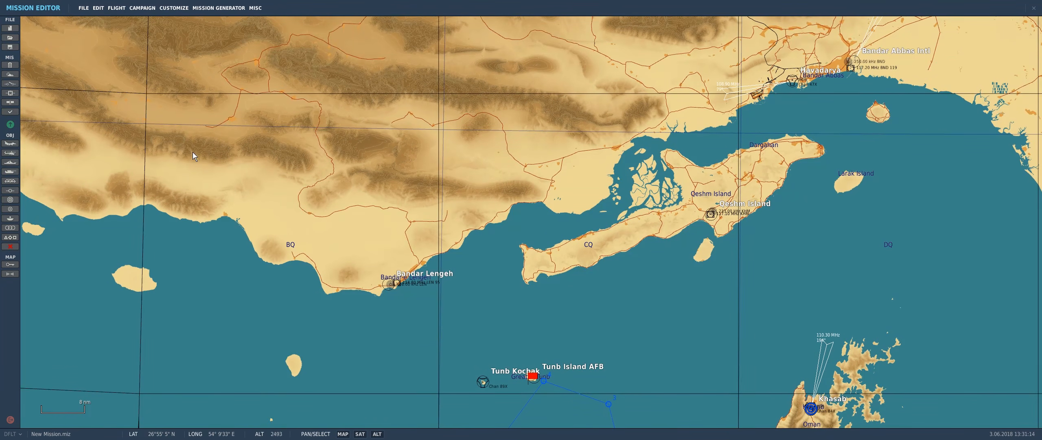
pyautogui.click(10, 143)
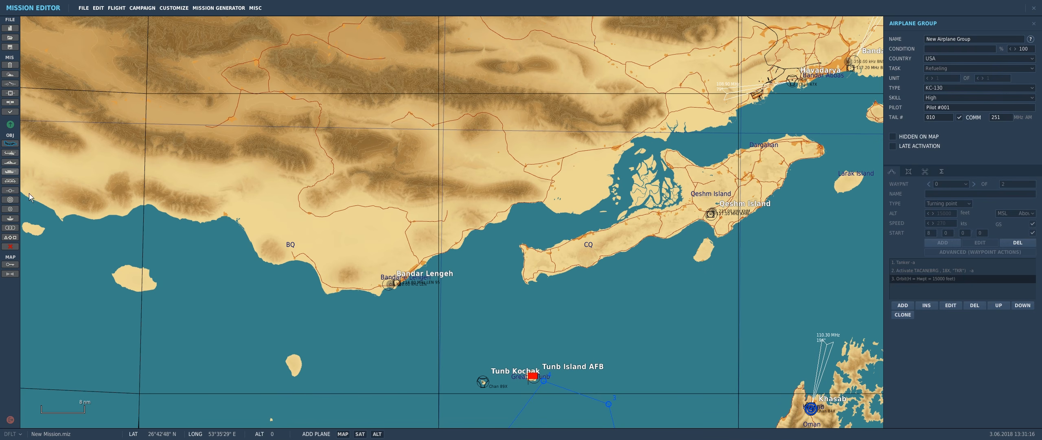
pyautogui.click(939, 59)
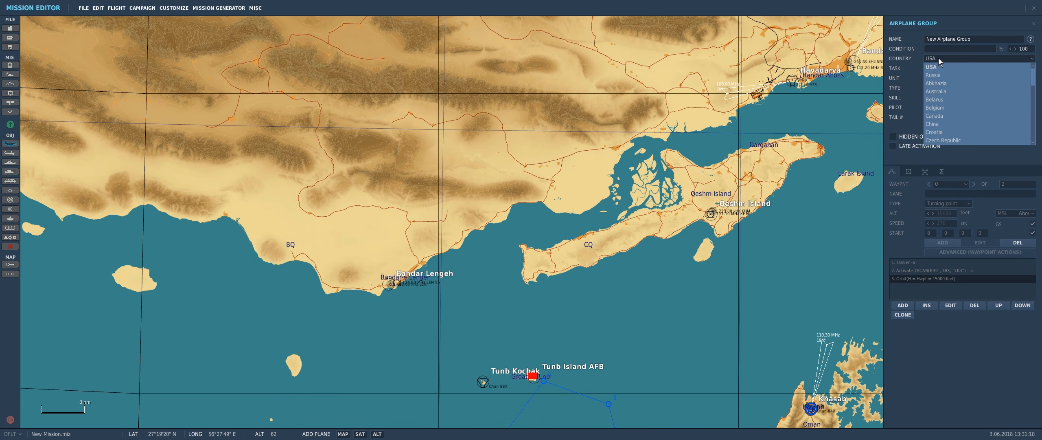
pyautogui.scroll(-5, 951, 110)
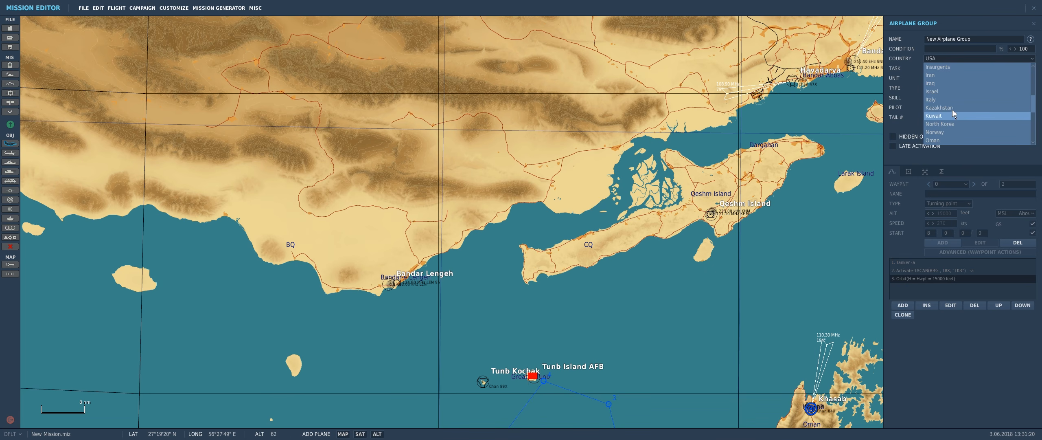
pyautogui.click(945, 76)
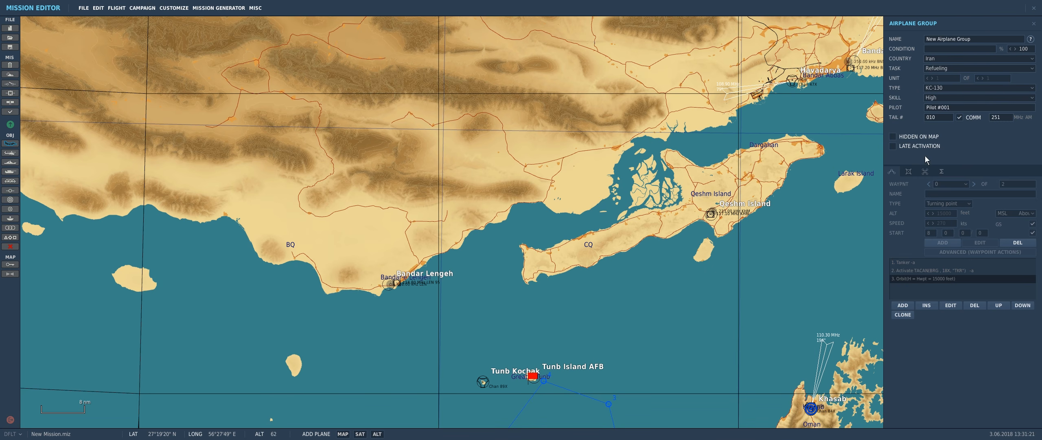
# Step: Set the Iranian group's aircraft type to MiG-21Bis and its skill to Average
pyautogui.click(964, 69)
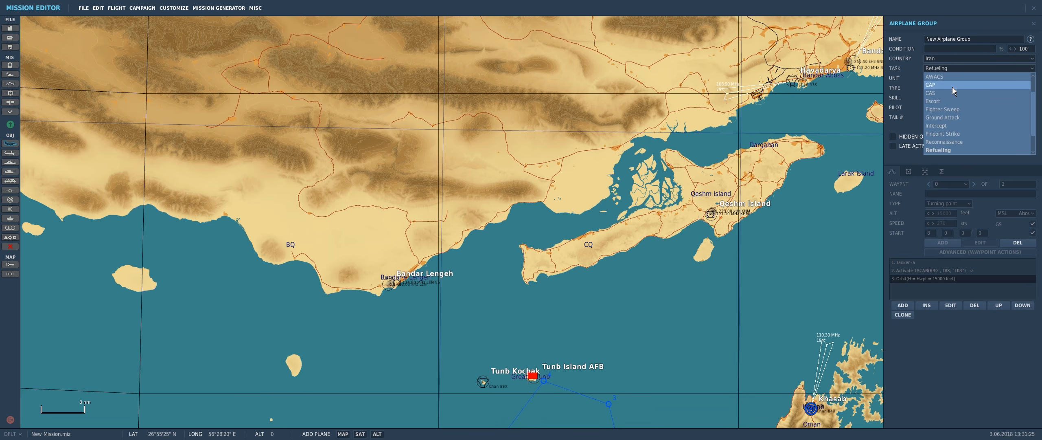
pyautogui.click(961, 151)
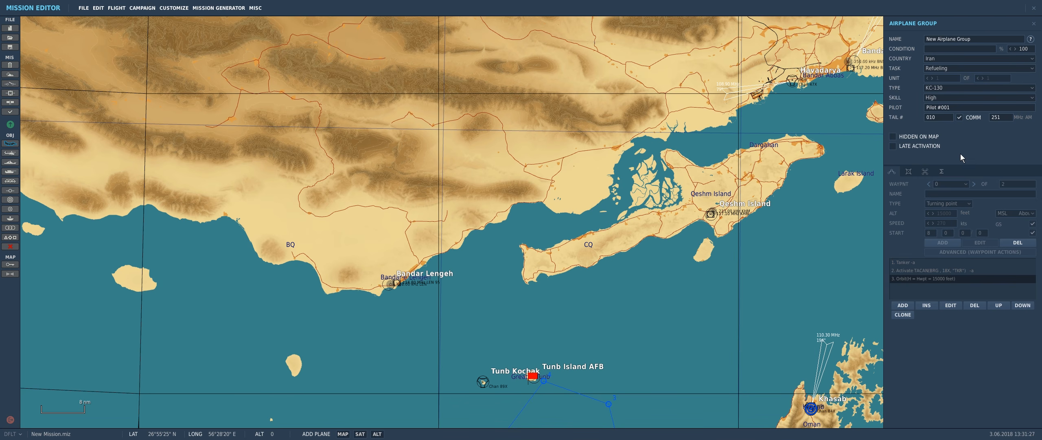
pyautogui.click(943, 88)
pyautogui.scroll(4, 951, 131)
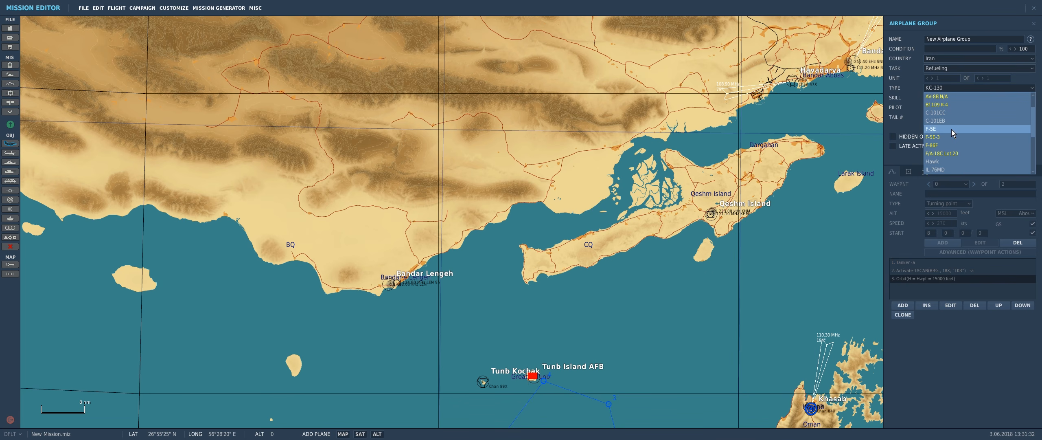
pyautogui.scroll(-3, 951, 129)
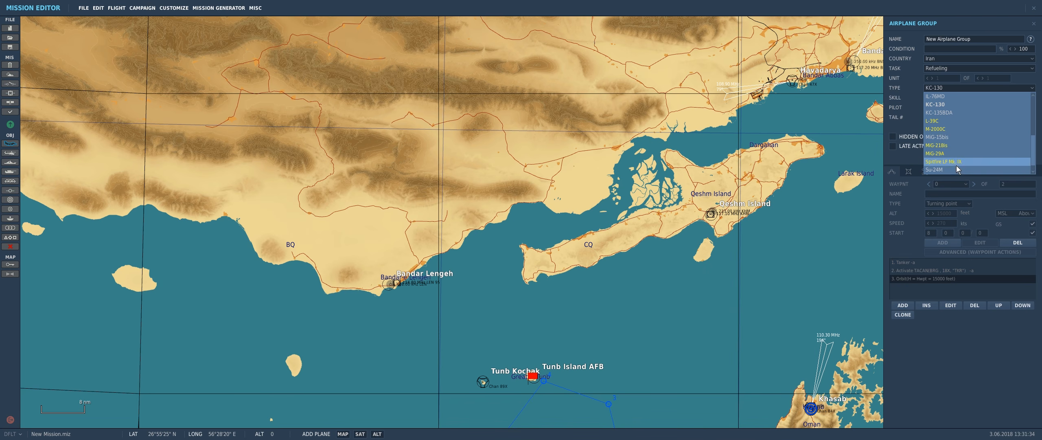
pyautogui.click(951, 146)
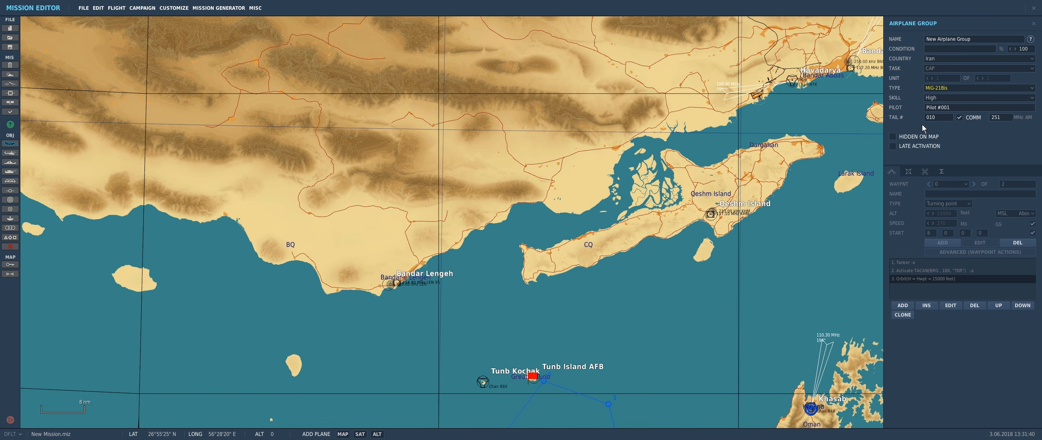
pyautogui.click(945, 96)
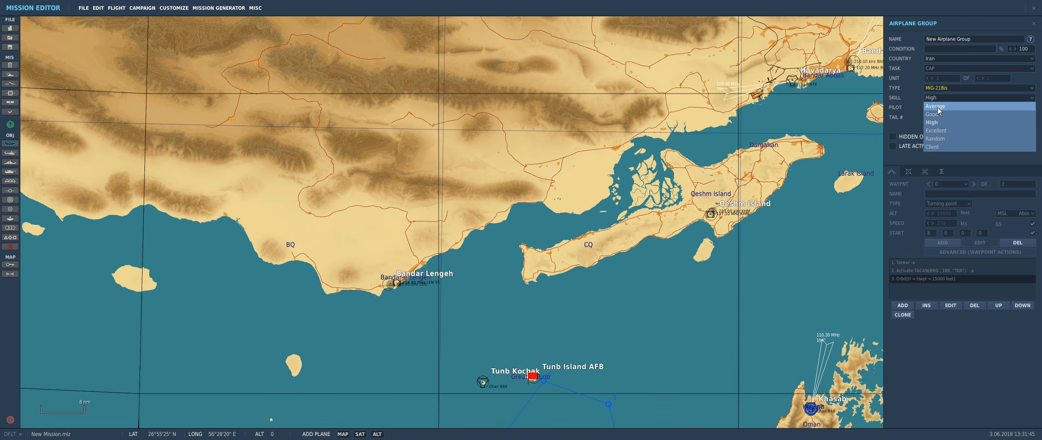
pyautogui.click(938, 106)
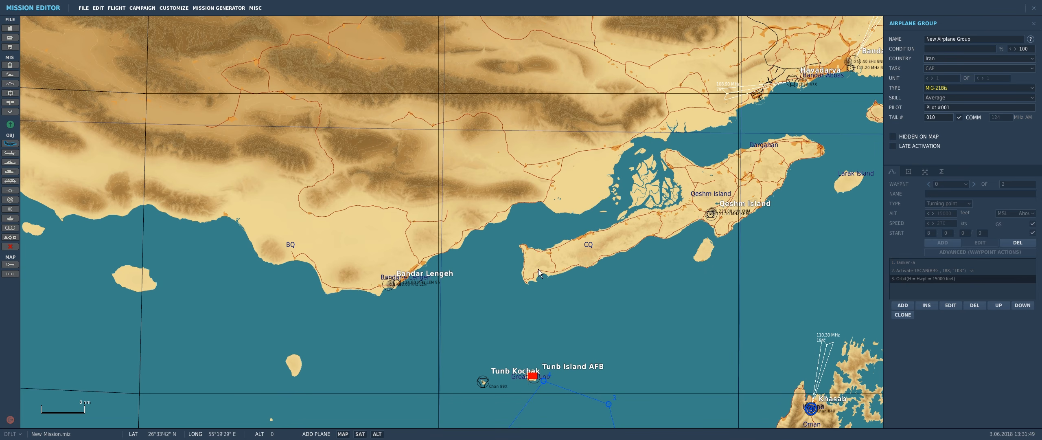
# Step: Place the MiG-21Bis group on the Iranian coast west of Qeshm Island with waypoints over Tunb Island and the small islands south and east of Qeshm
pyautogui.click(548, 212)
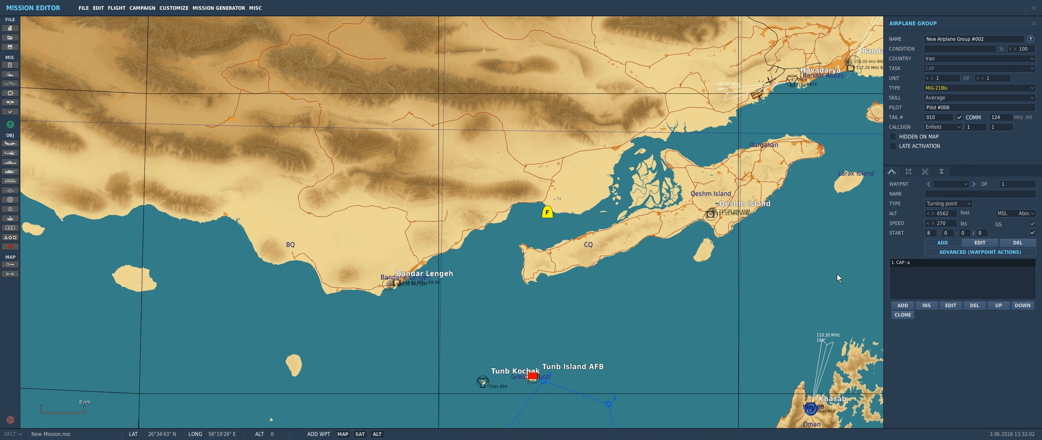
pyautogui.moveTo(783, 270); pyautogui.dragTo(782, 180, button='right')
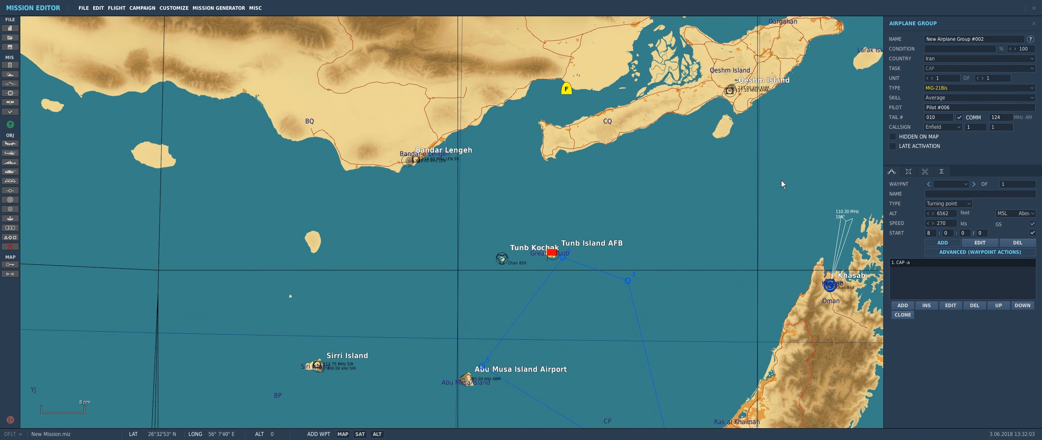
pyautogui.click(552, 254)
pyautogui.moveTo(614, 165); pyautogui.dragTo(555, 249, button='right')
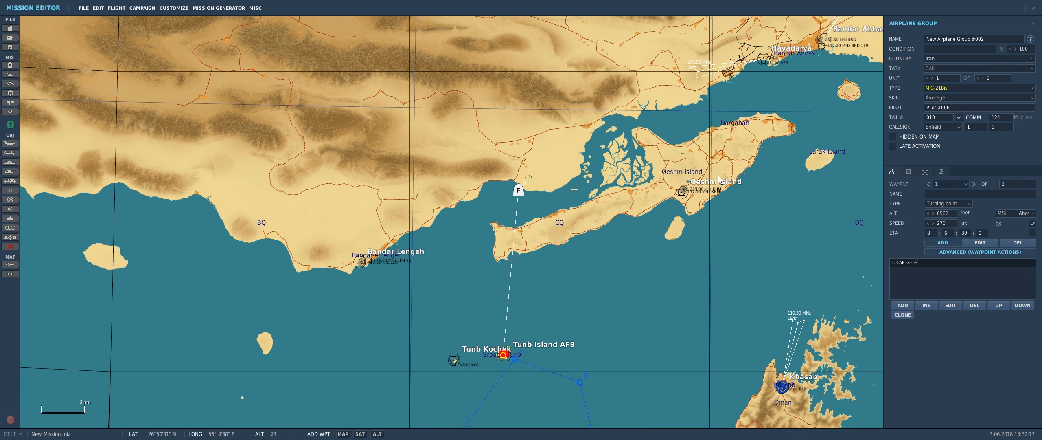
pyautogui.moveTo(645, 203); pyautogui.dragTo(616, 233, button='right')
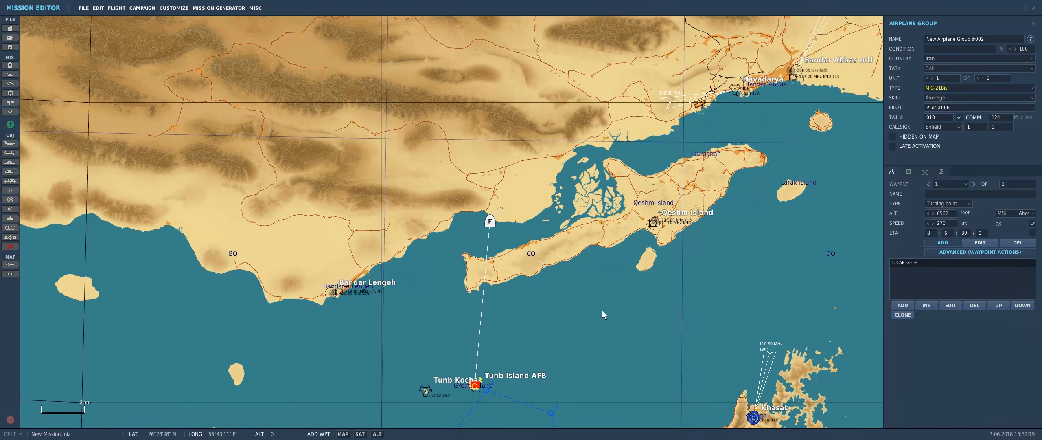
pyautogui.click(642, 262)
pyautogui.moveTo(643, 212); pyautogui.dragTo(609, 273, button='right')
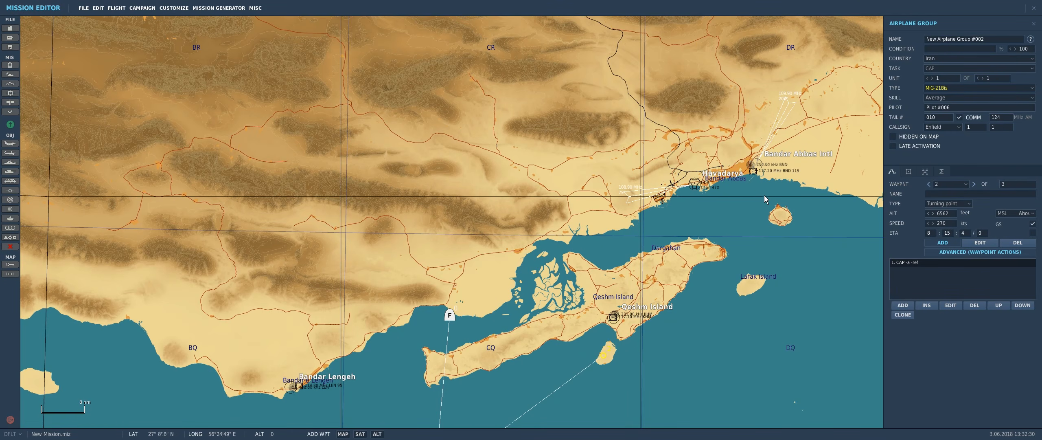
pyautogui.click(780, 215)
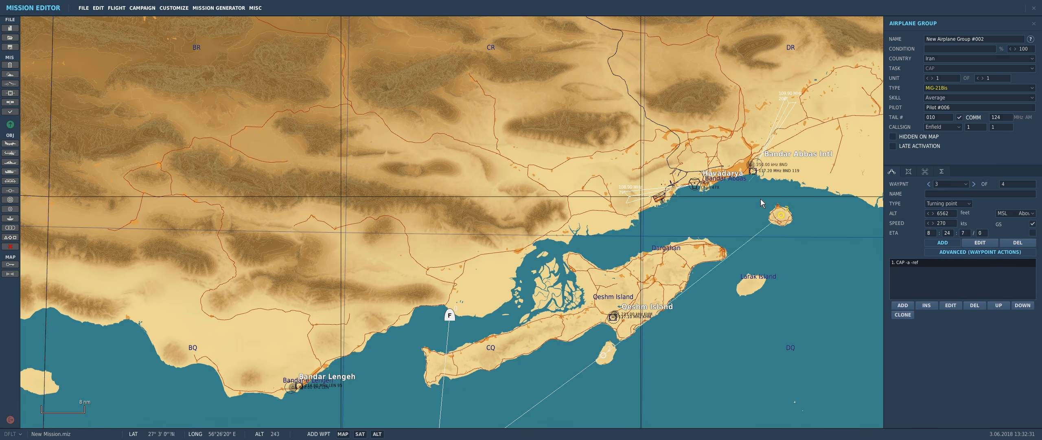
# Step: Add a Landing waypoint at Bandar Abbas Intl to the MiG-21Bis route and enable late activation for the group
pyautogui.click(759, 159)
pyautogui.click(955, 203)
pyautogui.click(958, 231)
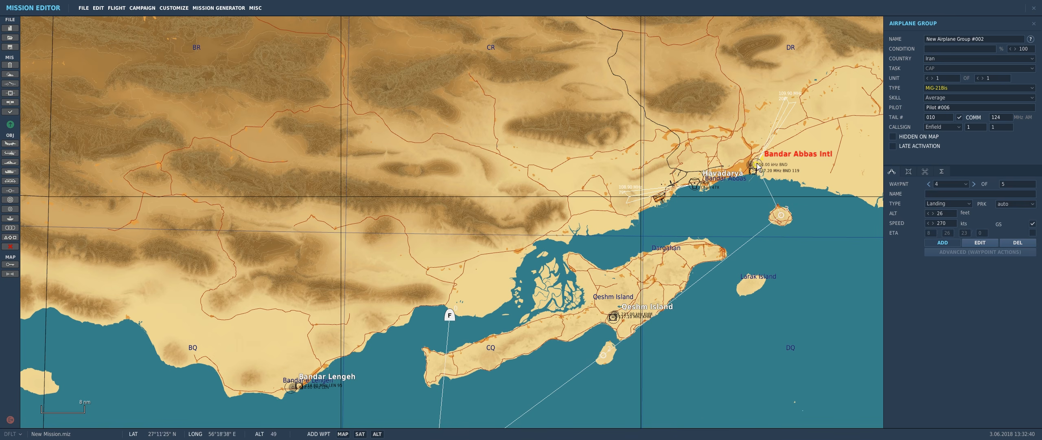
pyautogui.moveTo(531, 335); pyautogui.dragTo(584, 205, button='right')
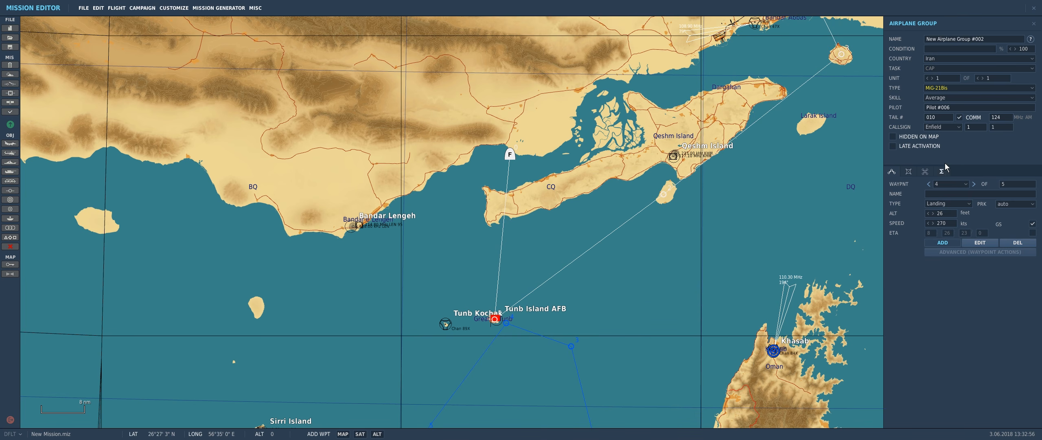
pyautogui.click(893, 146)
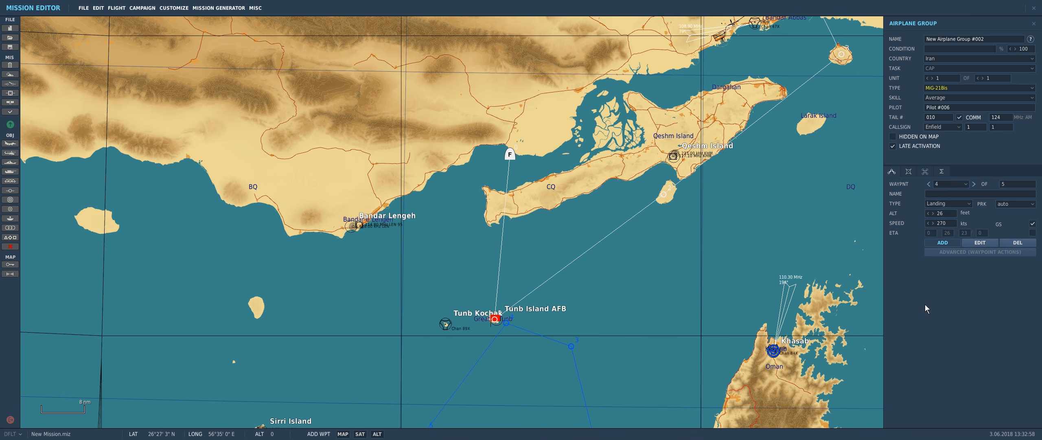
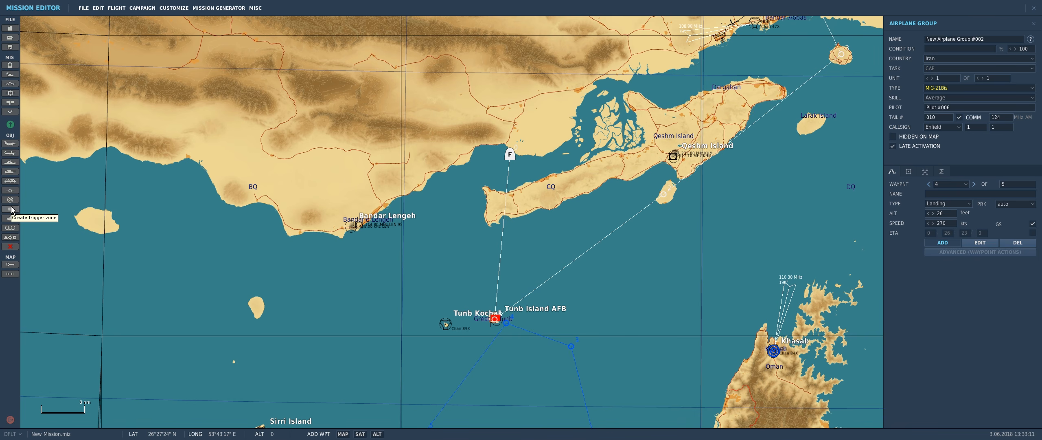
# Step: Create a trigger zone on southeastern Tunb Island and move the Iran Comm bunker Target to the west side of the runway
pyautogui.click(10, 209)
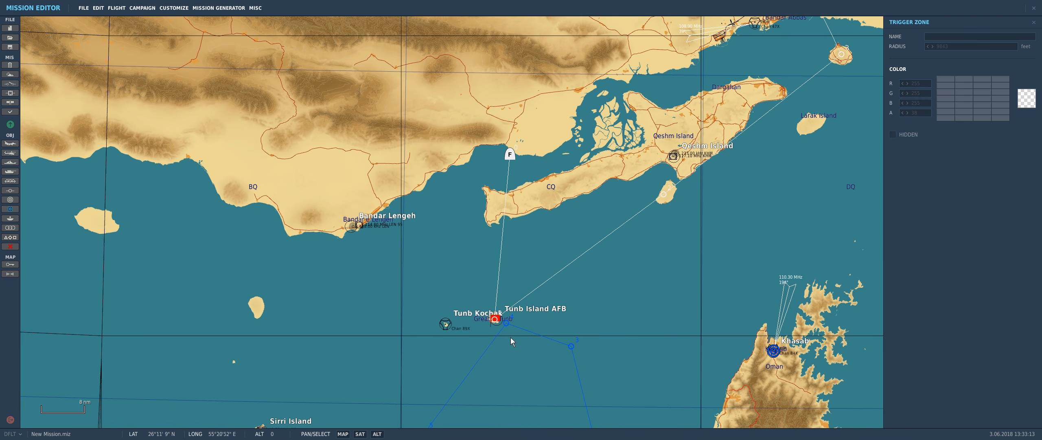
pyautogui.click(496, 320)
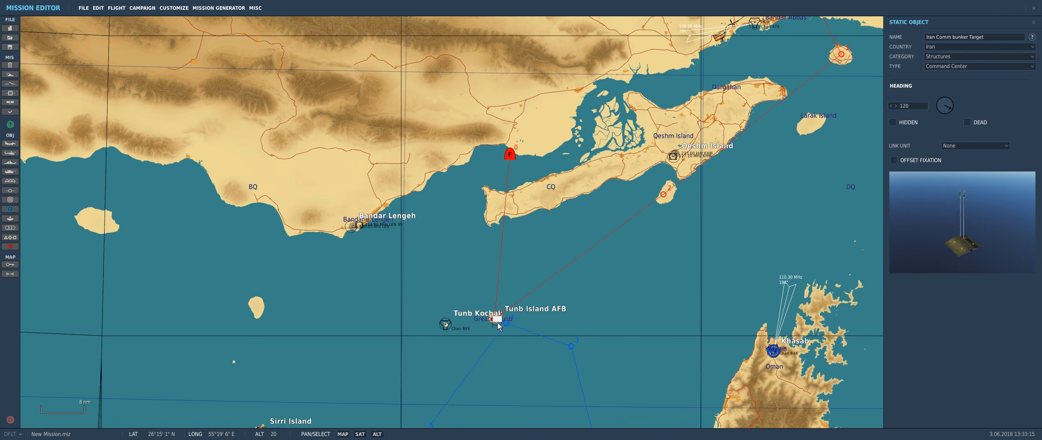
pyautogui.scroll(5, 497, 322)
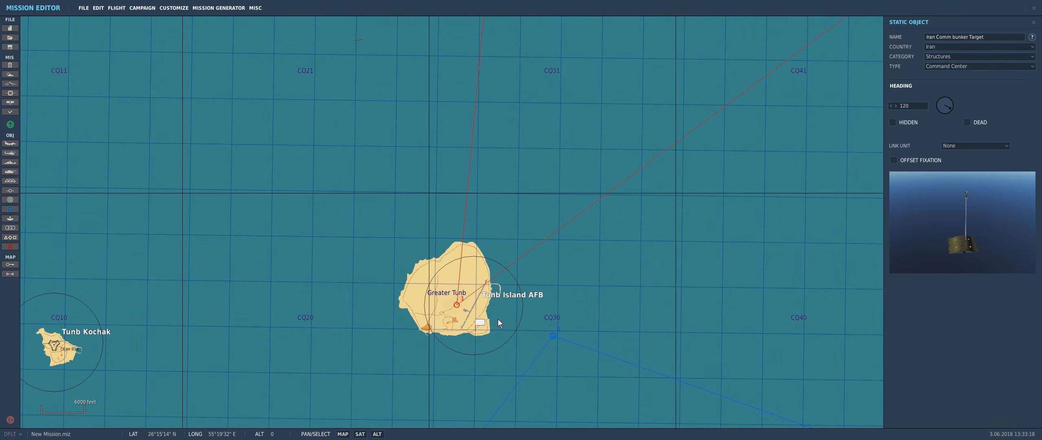
pyautogui.scroll(3, 499, 322)
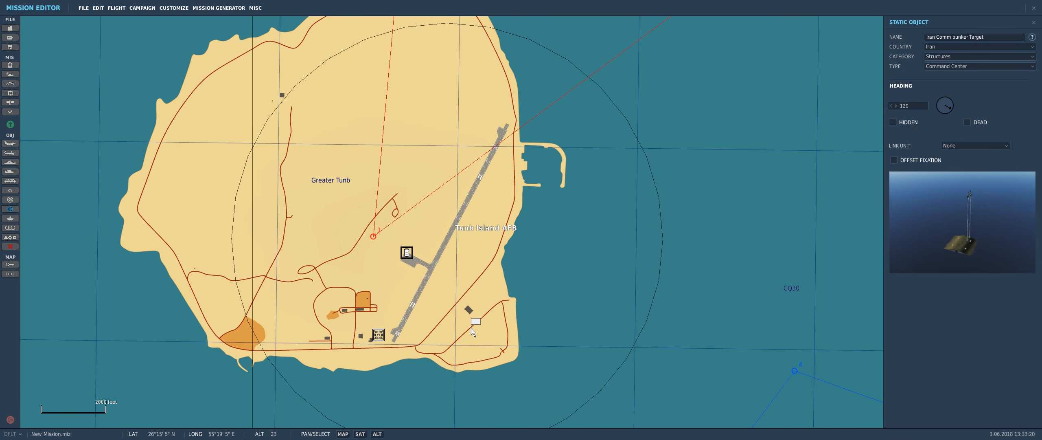
pyautogui.moveTo(475, 320); pyautogui.dragTo(436, 299)
pyautogui.moveTo(478, 322); pyautogui.dragTo(413, 289)
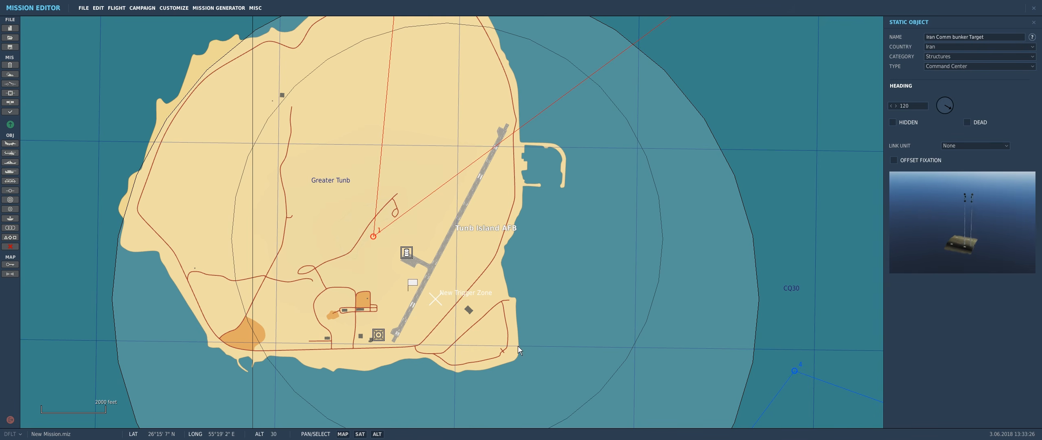
pyautogui.click(437, 298)
pyautogui.scroll(-5, 513, 306)
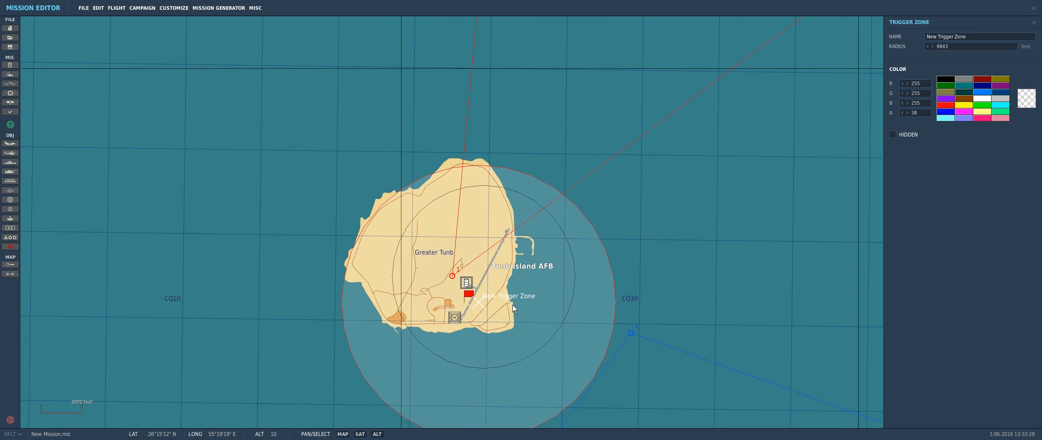
pyautogui.scroll(-2, 519, 313)
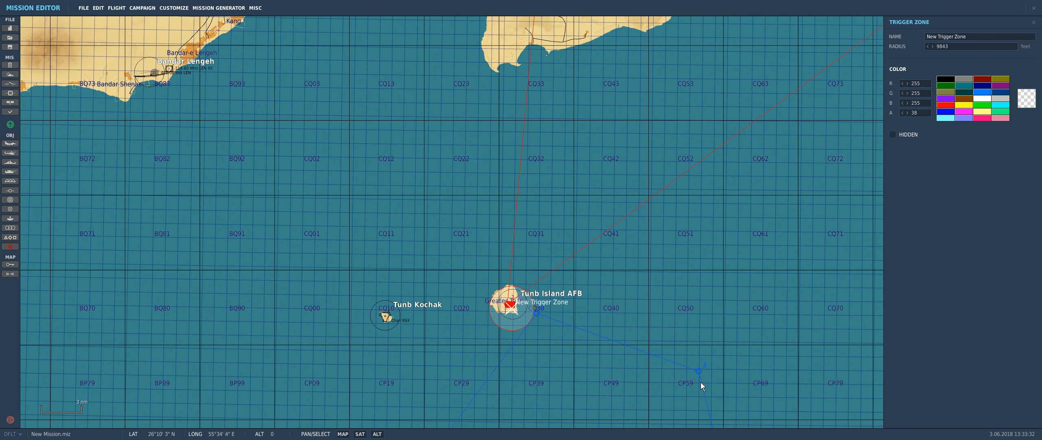
pyautogui.scroll(-2, 564, 317)
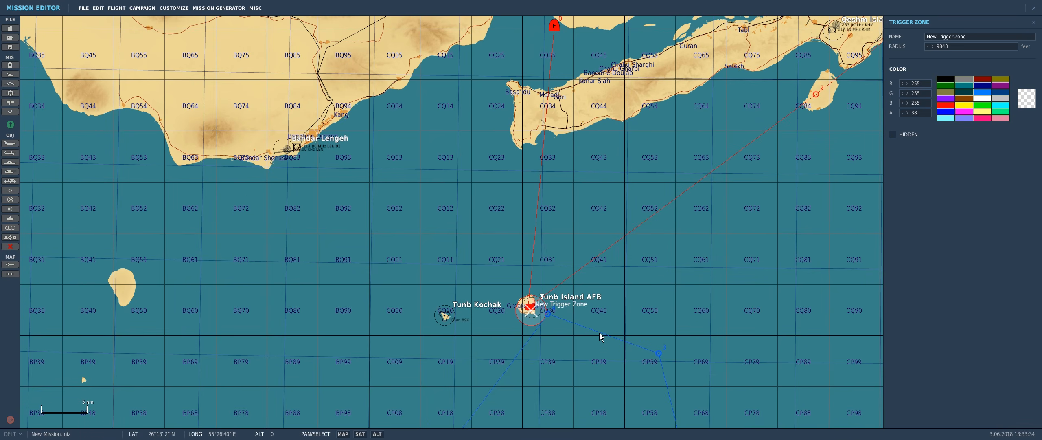
pyautogui.scroll(3, 541, 313)
pyautogui.moveTo(504, 300); pyautogui.dragTo(508, 300)
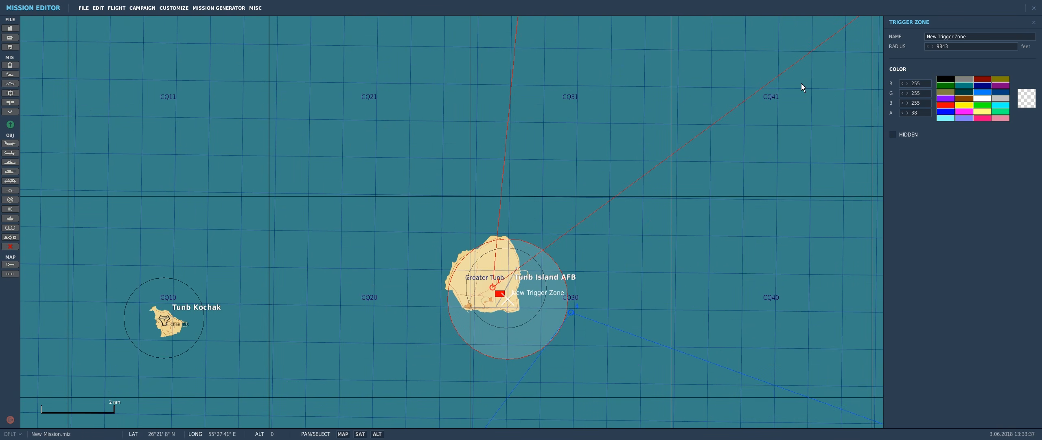
# Step: Set the trigger zone's radius to 55000 feet and centre it on the blue flight's waypoint just east of Tunb Island
pyautogui.click(976, 45)
pyautogui.write('15000')
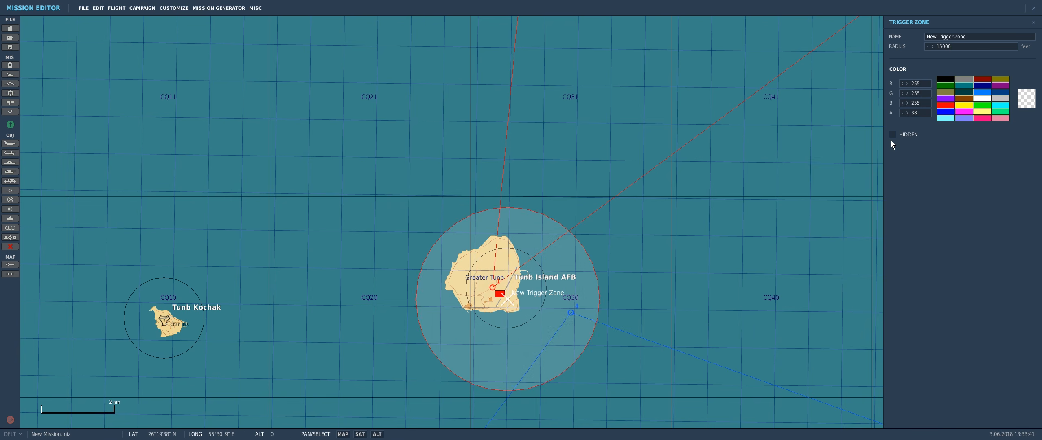
pyautogui.click(941, 46)
pyautogui.press('BackSpace')
pyautogui.write('2')
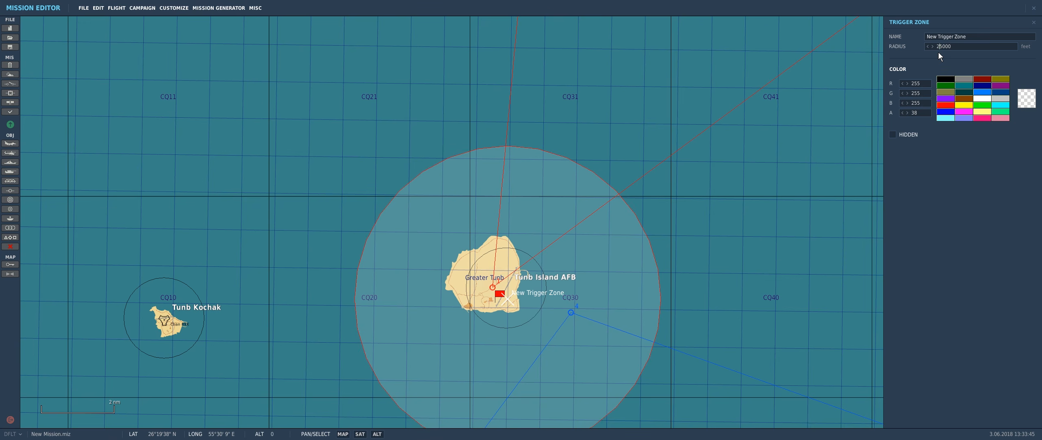
pyautogui.press('BackSpace')
pyautogui.write('5')
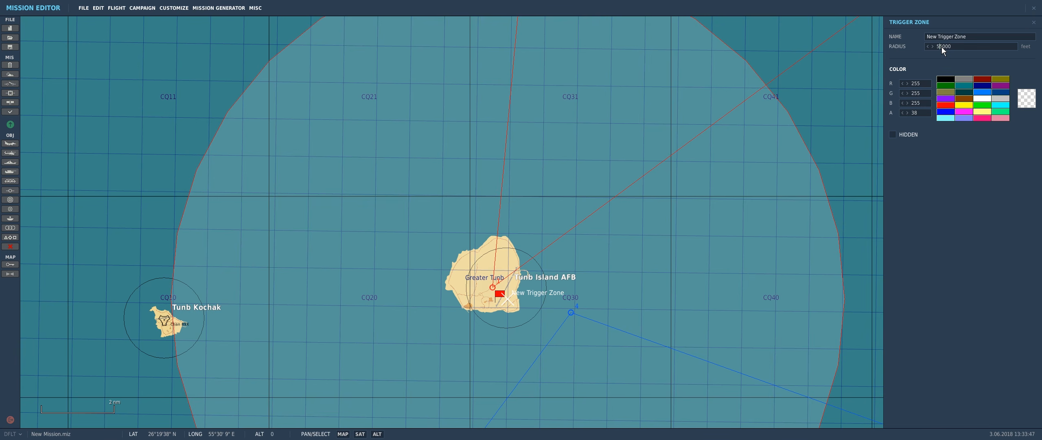
pyautogui.scroll(-2, 645, 162)
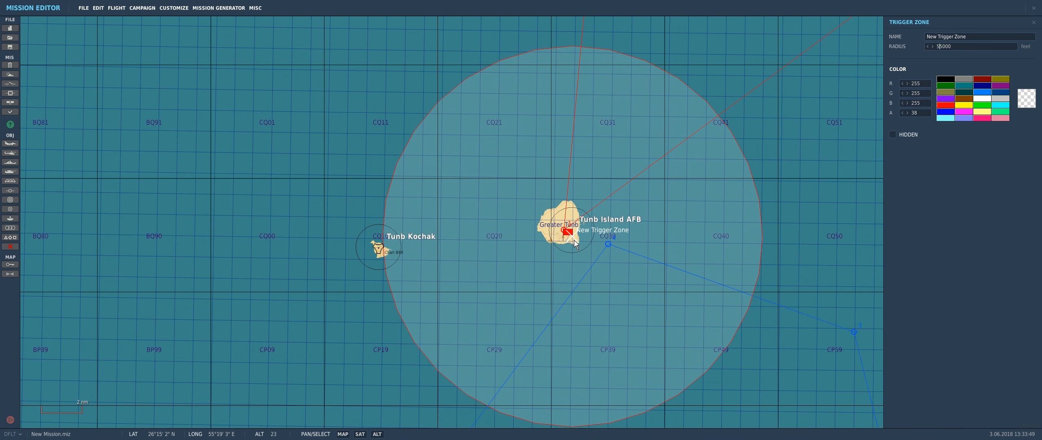
pyautogui.moveTo(575, 237); pyautogui.dragTo(614, 243)
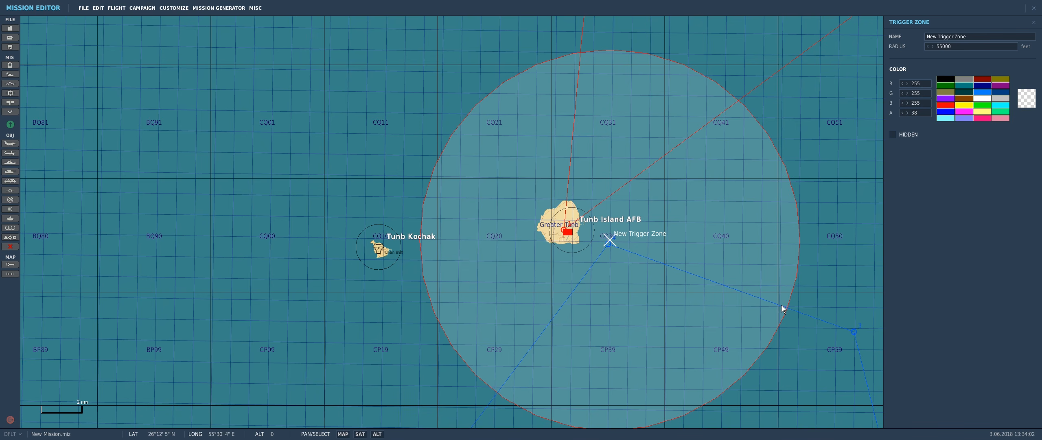
# Step: Rename the MiG-21Bis group on the Iranian coast as Fishbed Interceptors
pyautogui.scroll(-3, 684, 263)
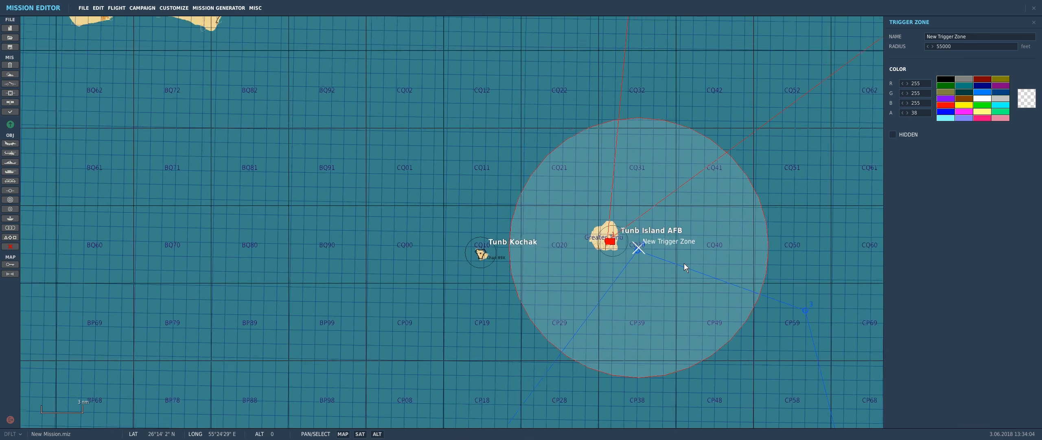
pyautogui.moveTo(549, 145); pyautogui.dragTo(457, 201, button='right')
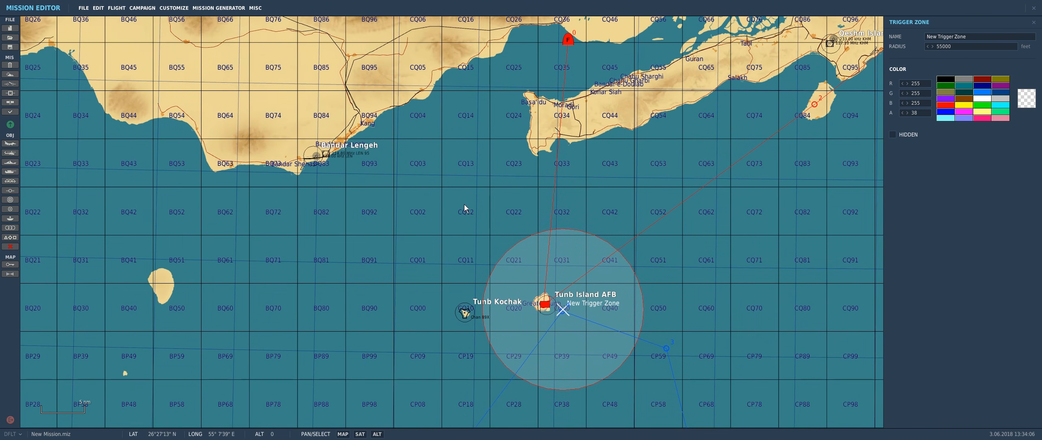
pyautogui.scroll(2, 565, 274)
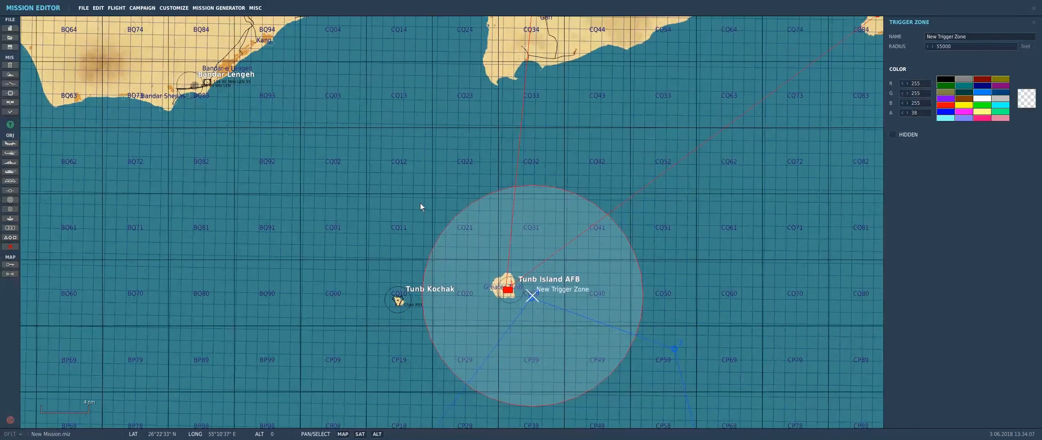
pyautogui.moveTo(318, 72); pyautogui.dragTo(325, 325, button='right')
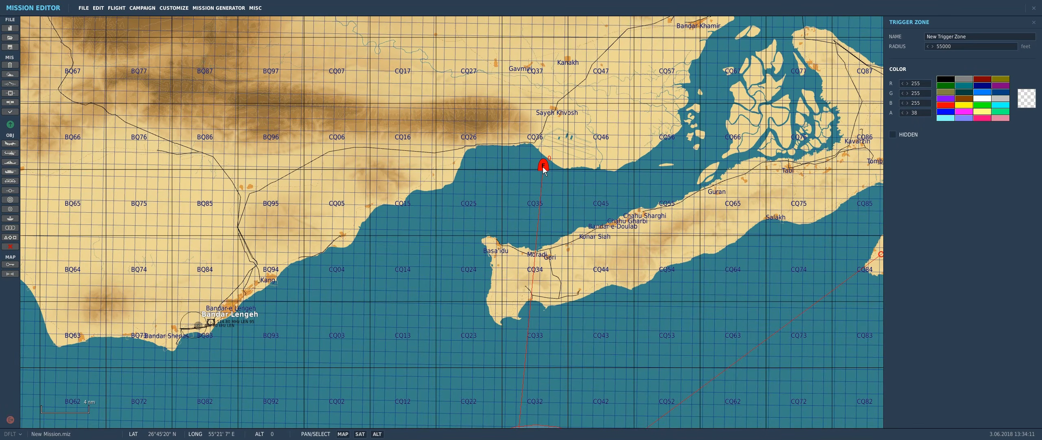
pyautogui.click(544, 167)
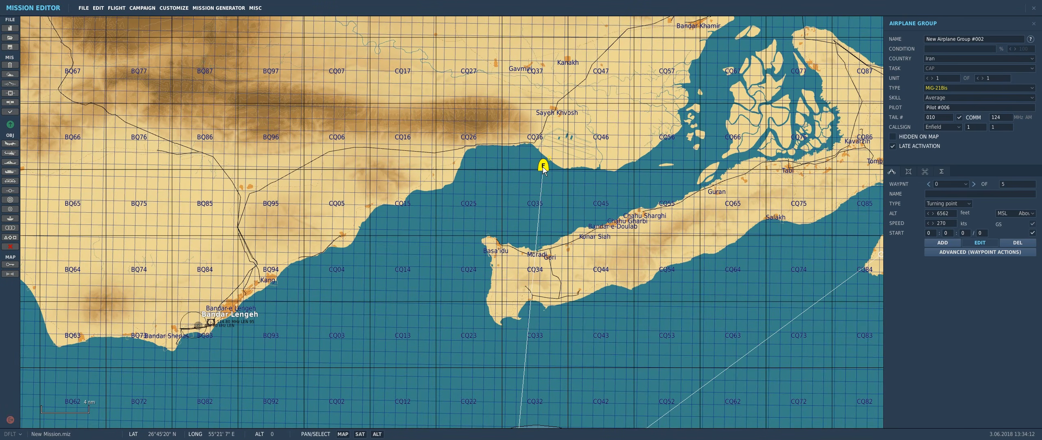
pyautogui.click(991, 40)
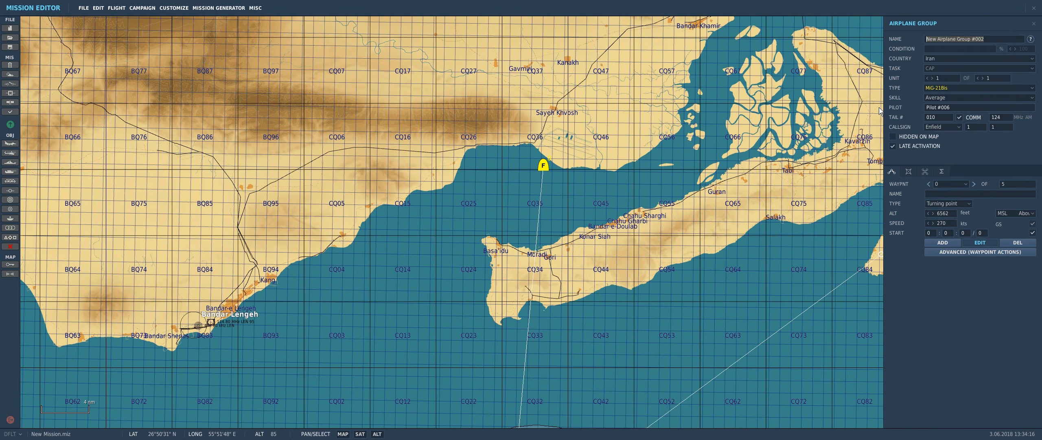
pyautogui.write('Fishbed Interceptors')
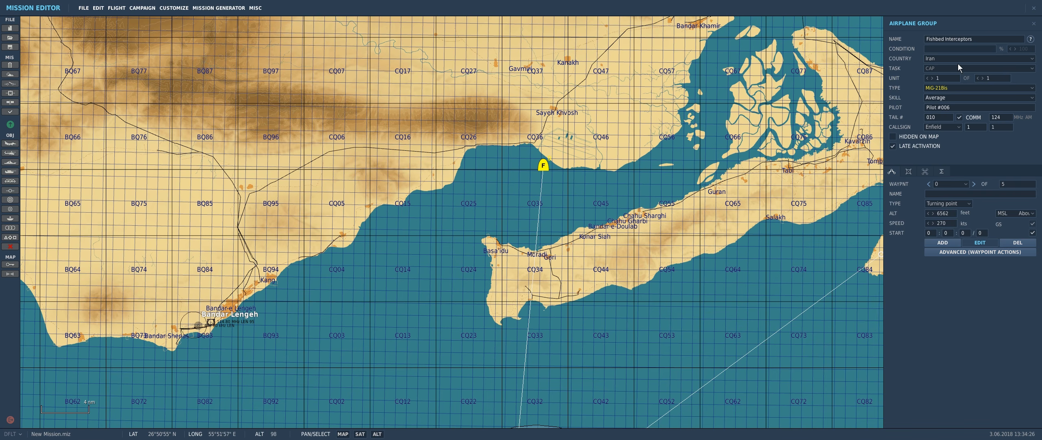
# Step: Create a new trigger of type Once with the event set to No Event
pyautogui.moveTo(648, 301); pyautogui.dragTo(625, 126)
pyautogui.moveTo(682, 323); pyautogui.dragTo(684, 275)
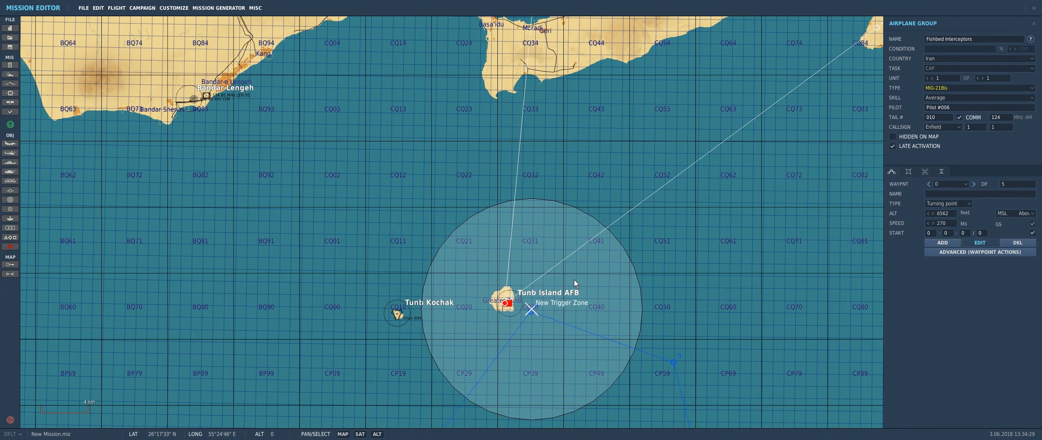
pyautogui.click(10, 84)
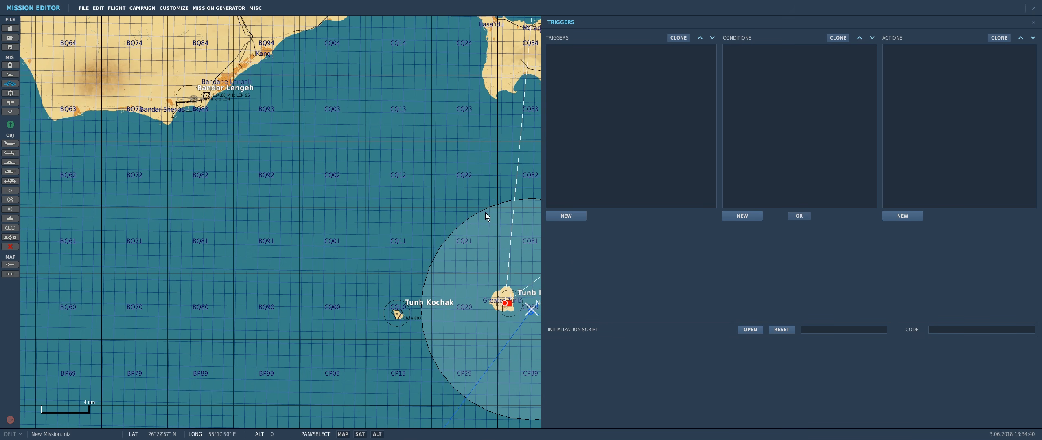
pyautogui.click(578, 216)
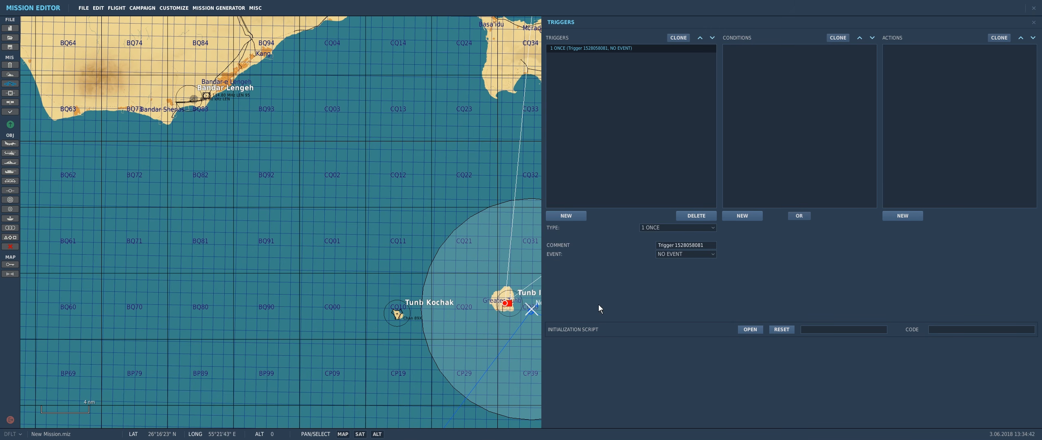
pyautogui.click(652, 228)
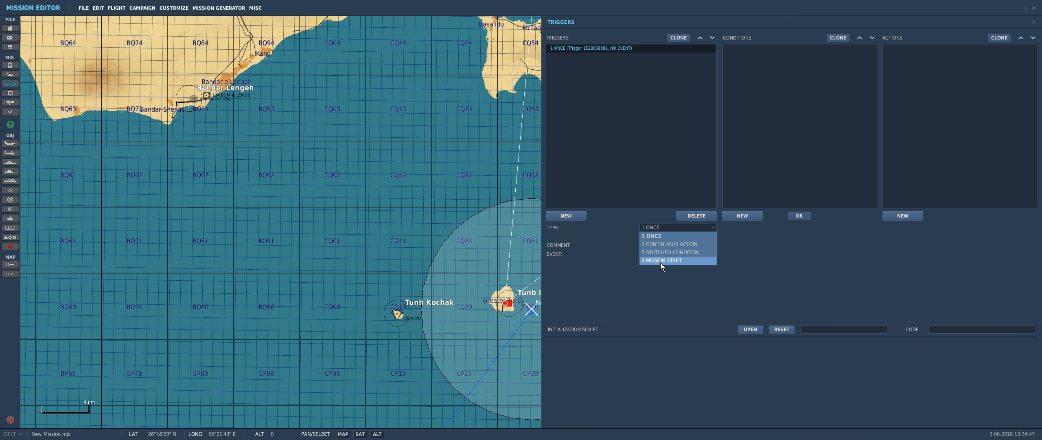
pyautogui.click(655, 236)
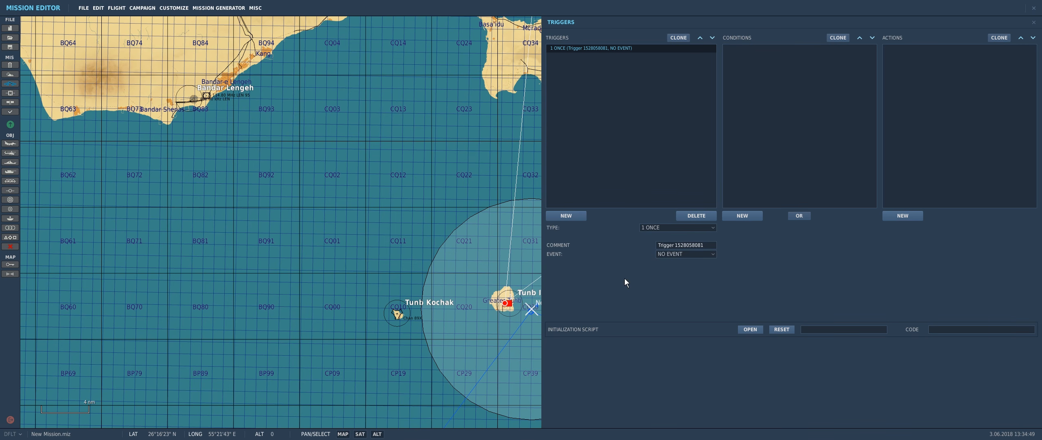
pyautogui.click(646, 228)
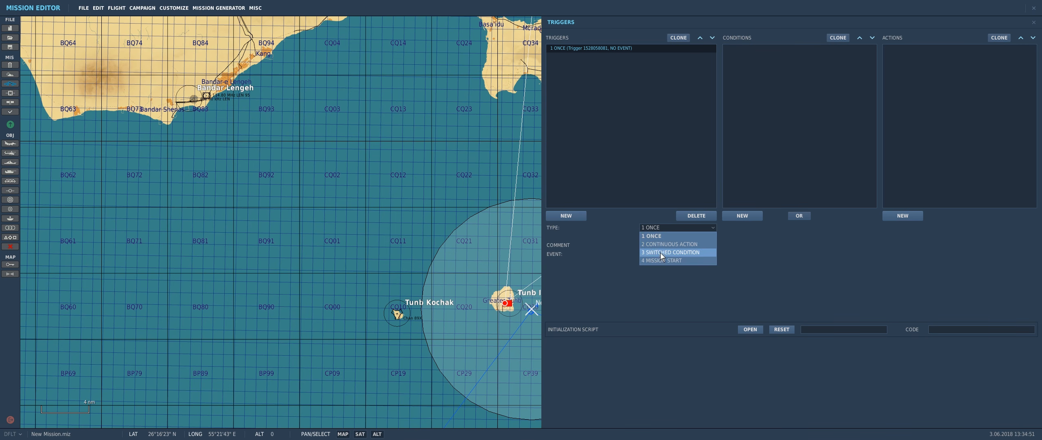
pyautogui.click(615, 239)
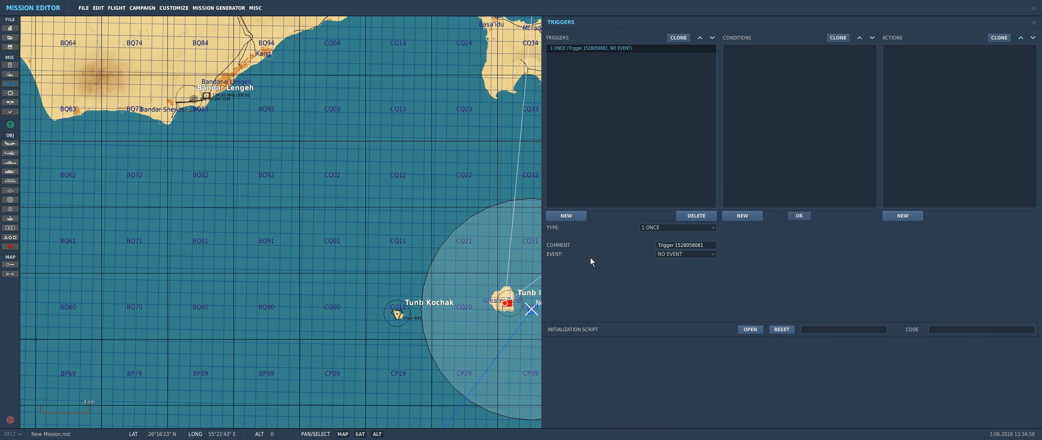
pyautogui.click(686, 254)
pyautogui.scroll(-1, 687, 261)
pyautogui.scroll(1, 686, 277)
pyautogui.scroll(-1, 687, 280)
pyautogui.scroll(1, 687, 281)
pyautogui.click(681, 262)
# Step: Add an All of Group in Zone condition for New Airplane Group in New Trigger Zone and close the trigger setup
pyautogui.click(757, 216)
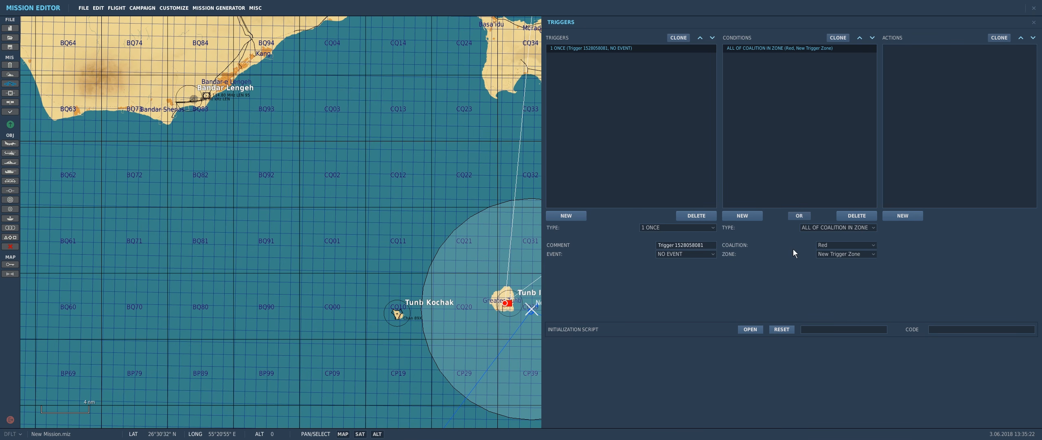
pyautogui.click(827, 227)
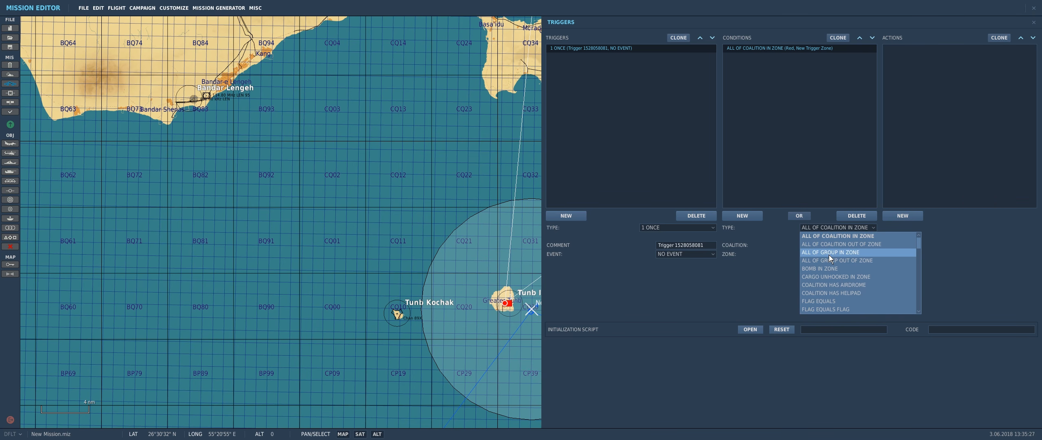
pyautogui.click(830, 253)
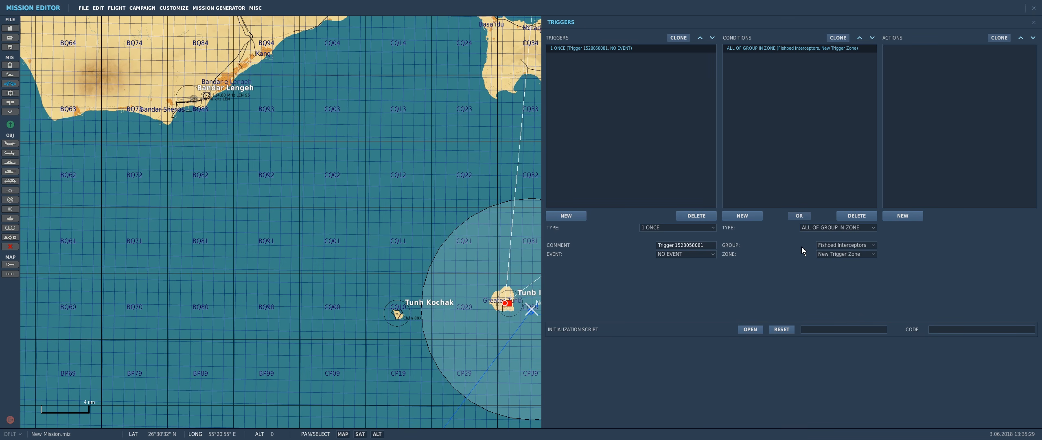
pyautogui.click(839, 245)
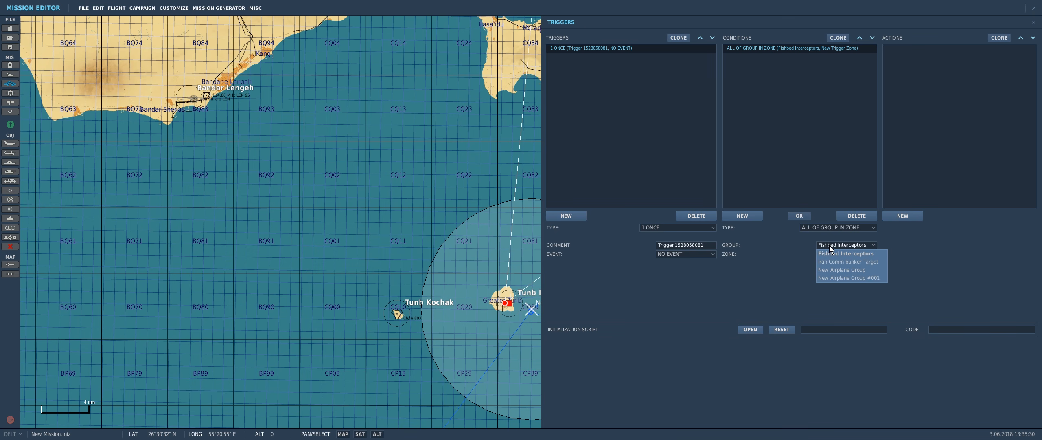
pyautogui.click(842, 270)
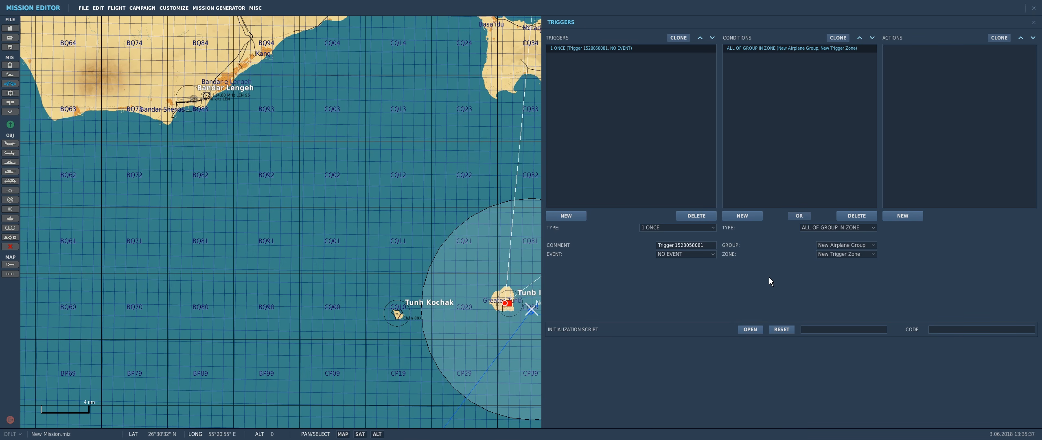
pyautogui.press('Escape')
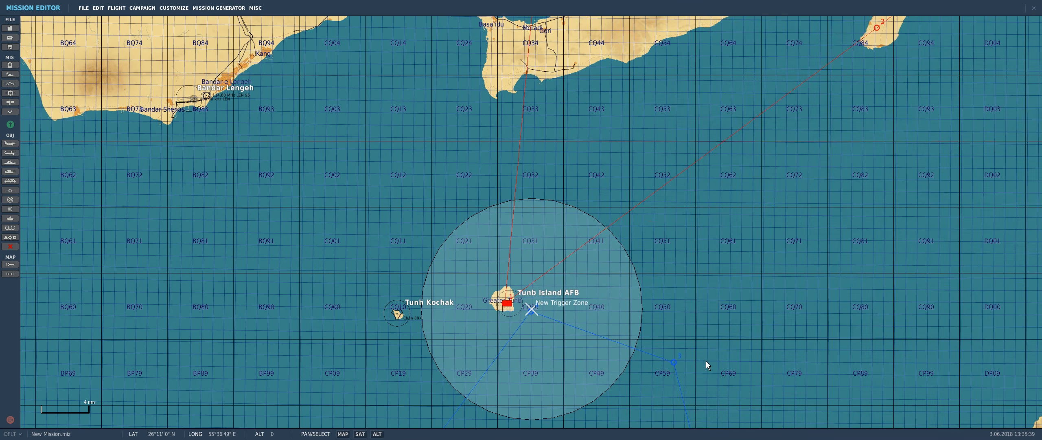
# Step: Rename the F/A-18C group at Al Minhad AB as F/A-18C Player flight
pyautogui.moveTo(706, 360); pyautogui.dragTo(686, 60)
pyautogui.moveTo(672, 314); pyautogui.dragTo(617, 99)
pyautogui.moveTo(703, 319); pyautogui.dragTo(594, 150)
pyautogui.moveTo(567, 352); pyautogui.dragTo(637, 81)
pyautogui.click(414, 256)
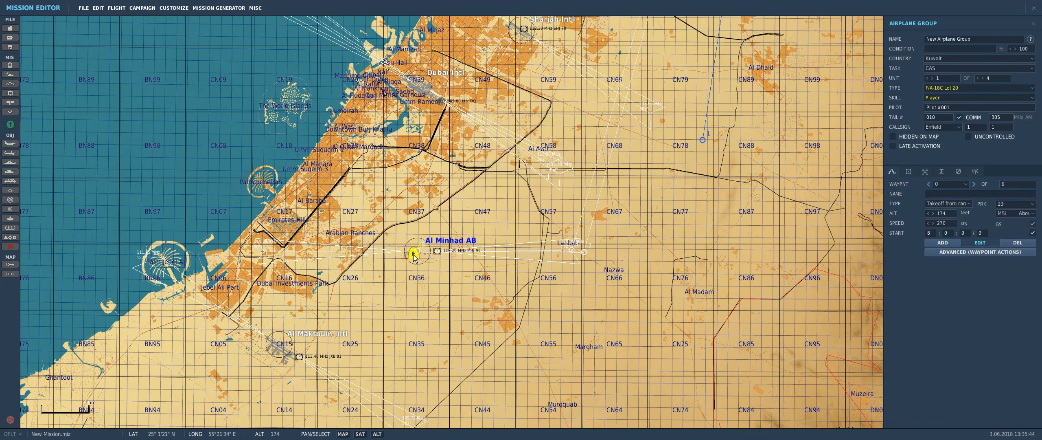
pyautogui.moveTo(979, 39); pyautogui.dragTo(818, 48)
pyautogui.write('F/A-18C Player fligh')
pyautogui.click(677, 95)
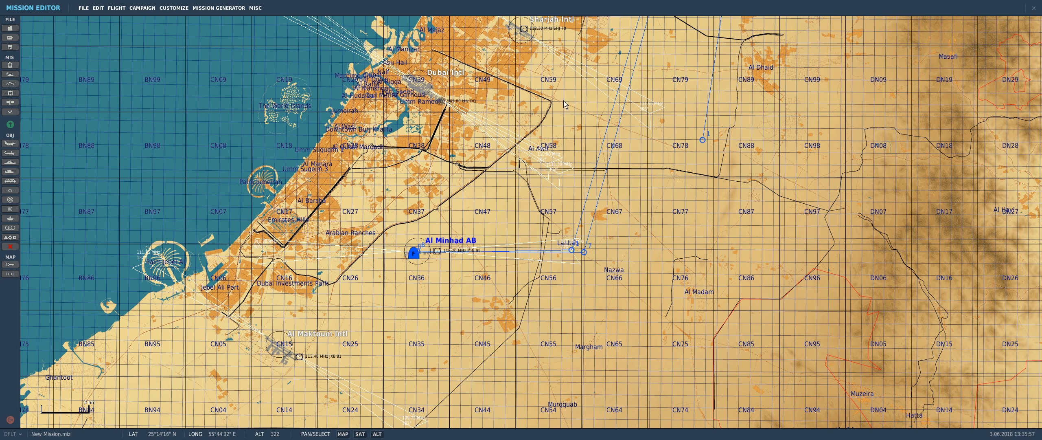
# Step: Create a Once trigger with an All of Group in Zone condition for F/A-18C Player flight in New Trigger Zone
pyautogui.scroll(-5, 600, 106)
pyautogui.moveTo(519, 292); pyautogui.dragTo(526, 315)
pyautogui.moveTo(504, 103); pyautogui.dragTo(495, 243)
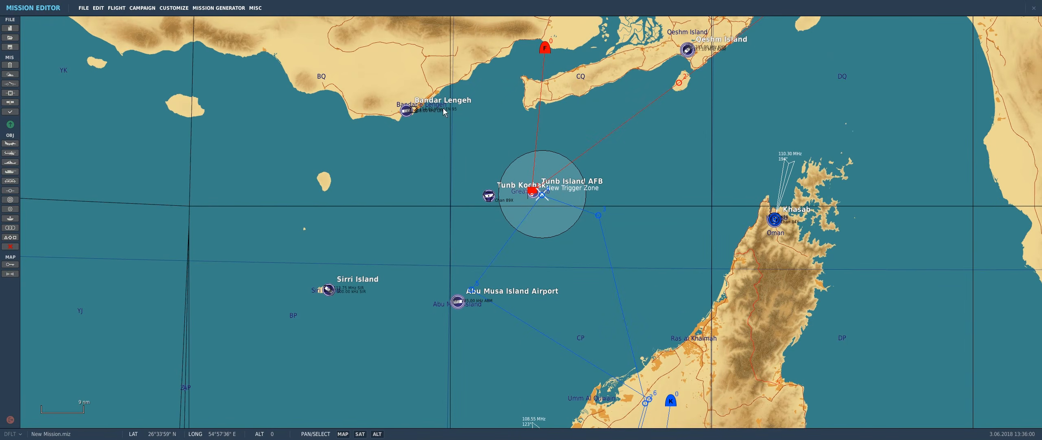
pyautogui.click(10, 84)
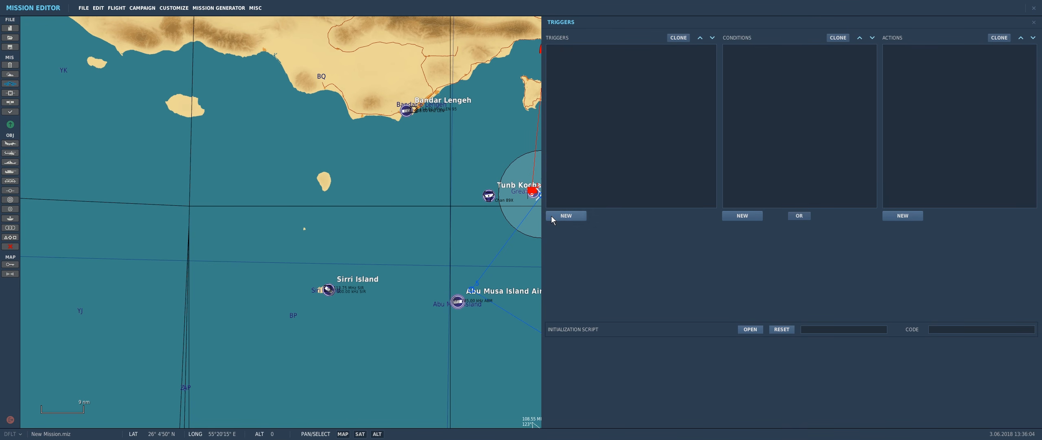
pyautogui.click(566, 215)
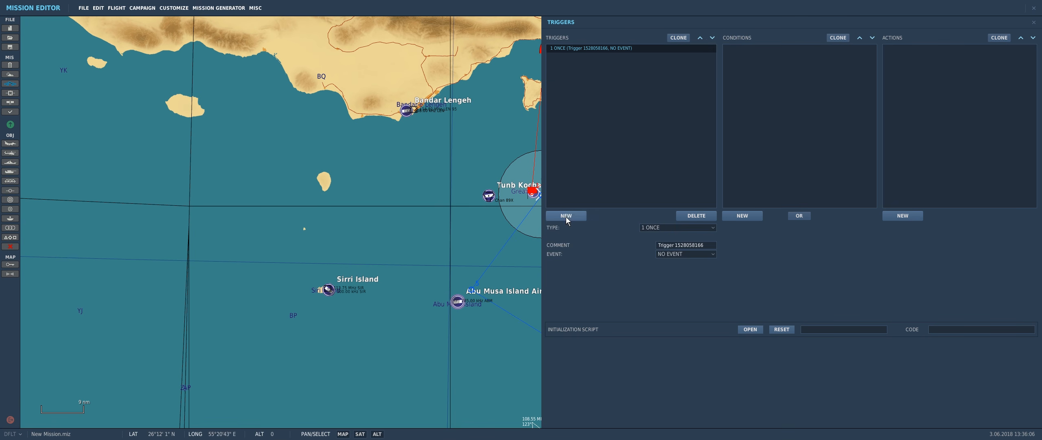
pyautogui.click(687, 231)
pyautogui.click(757, 246)
pyautogui.click(749, 216)
pyautogui.click(816, 227)
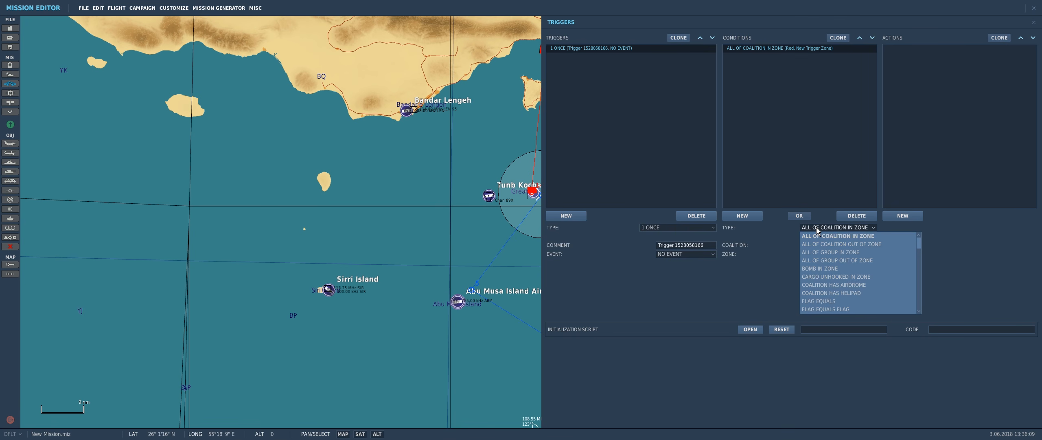
pyautogui.click(822, 252)
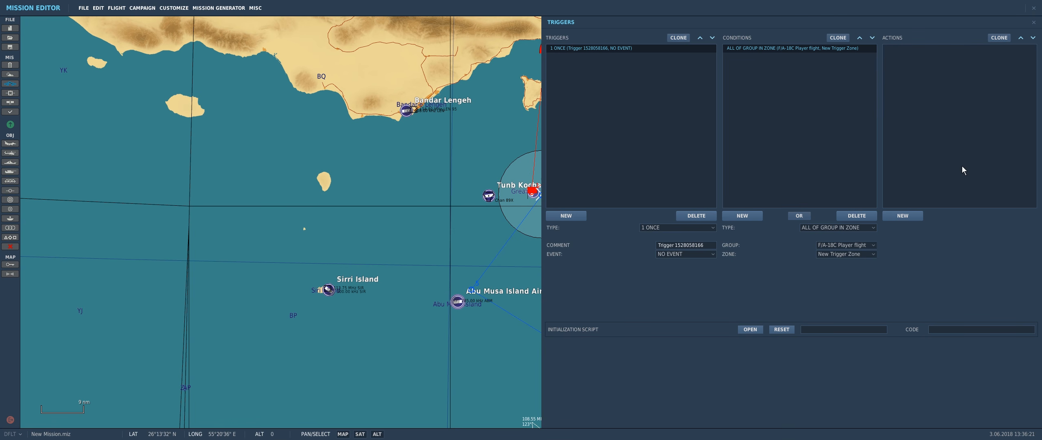
# Step: Add a Group Activate action for the Fishbed Interceptors to the trigger
pyautogui.click(903, 216)
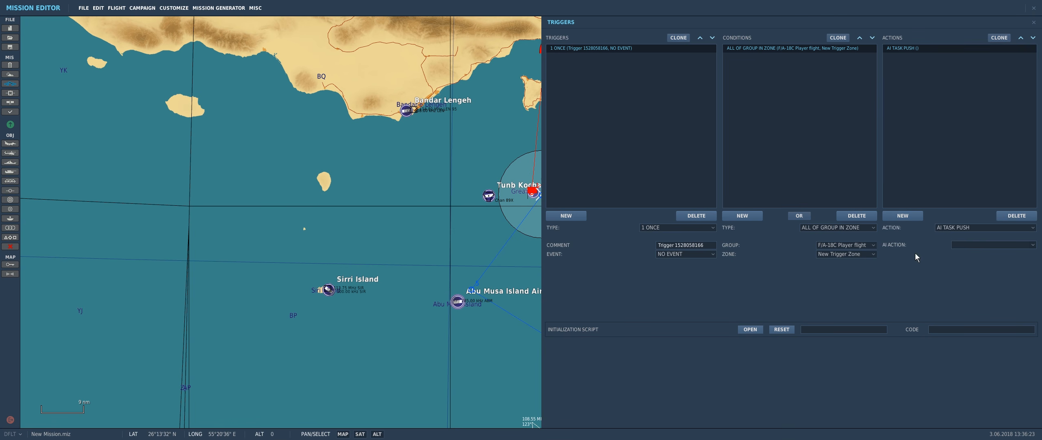
pyautogui.click(977, 228)
pyautogui.scroll(-3, 963, 278)
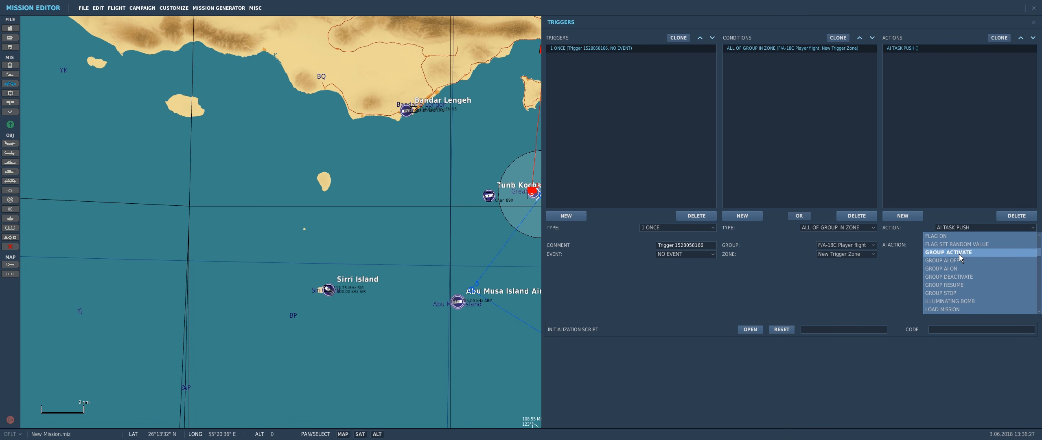
pyautogui.click(959, 253)
pyautogui.click(975, 244)
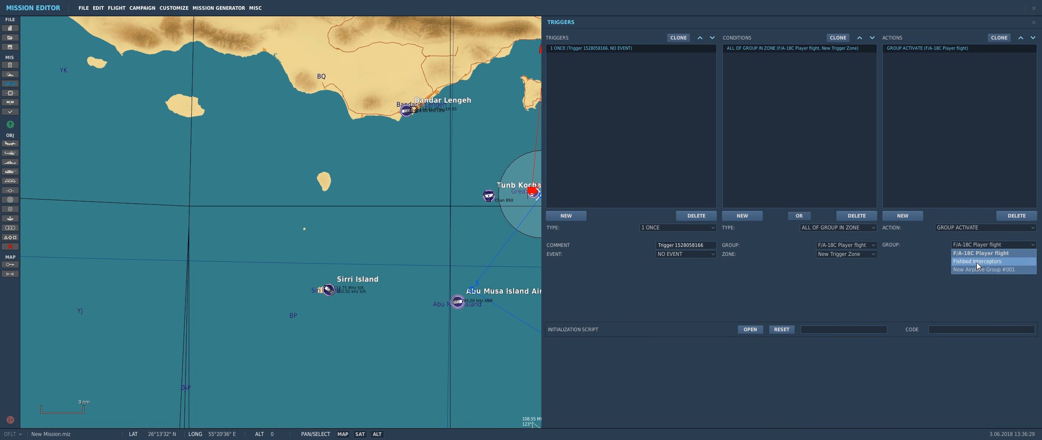
pyautogui.click(976, 261)
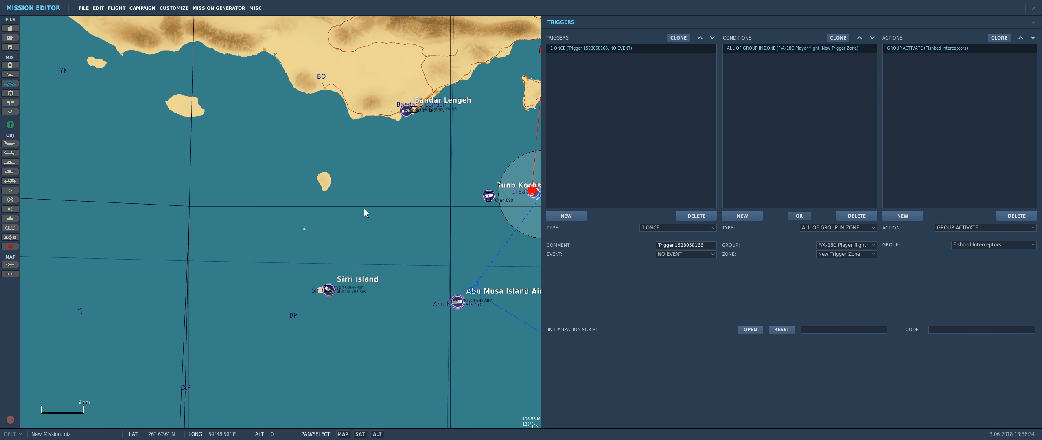
# Step: Examine how the flight routes cross the trigger zone around Tunb Island and close the trigger setup
pyautogui.moveTo(408, 224); pyautogui.dragTo(229, 185)
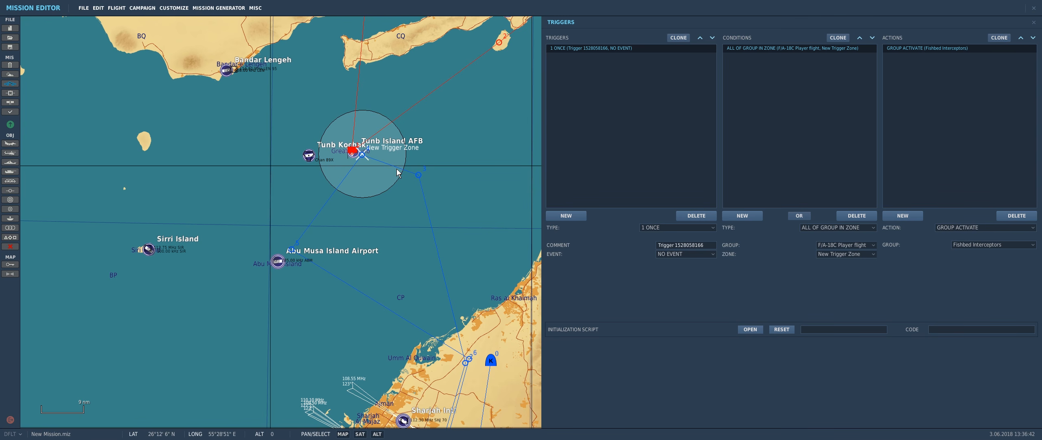
pyautogui.moveTo(376, 83); pyautogui.dragTo(389, 152)
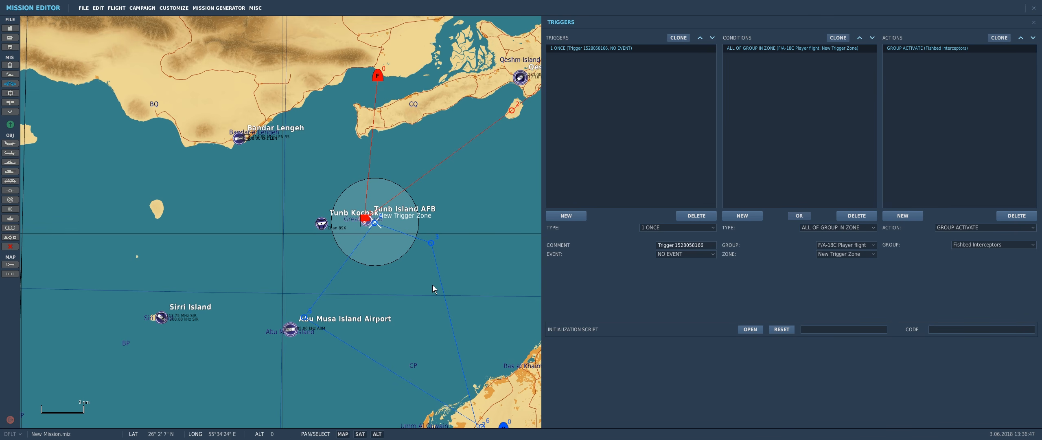
pyautogui.moveTo(459, 221); pyautogui.dragTo(444, 233)
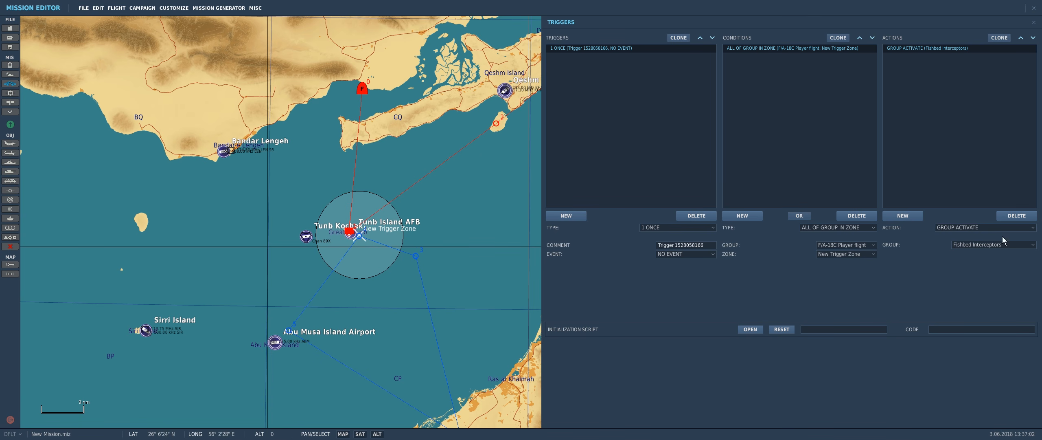
pyautogui.moveTo(449, 248); pyautogui.dragTo(447, 248)
pyautogui.press('Escape')
pyautogui.moveTo(453, 298)
pyautogui.mouseDown()
pyautogui.moveTo(477, 254)
pyautogui.moveTo(491, 149)
pyautogui.mouseUp()
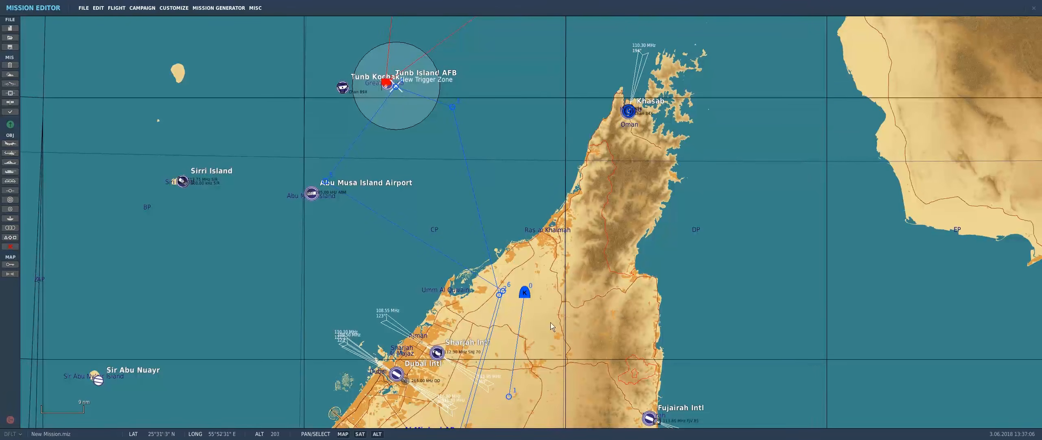
# Step: Examine the flight routes and the airfield, buildings and terrain on Greater Tunb for air defence sites
pyautogui.moveTo(579, 351); pyautogui.dragTo(621, 251)
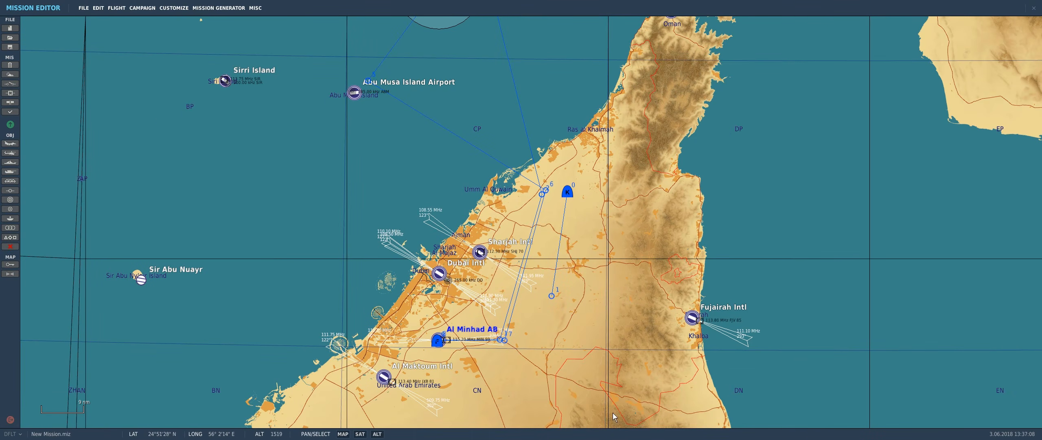
pyautogui.moveTo(385, 313); pyautogui.dragTo(452, 325)
pyautogui.moveTo(436, 218); pyautogui.dragTo(392, 349)
pyautogui.moveTo(407, 108); pyautogui.dragTo(425, 207)
pyautogui.scroll(4, 465, 240)
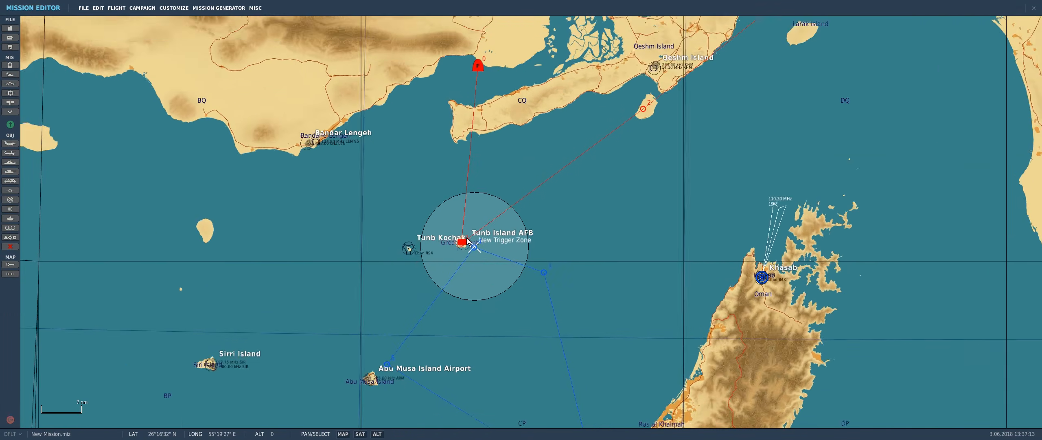
pyautogui.scroll(8, 466, 246)
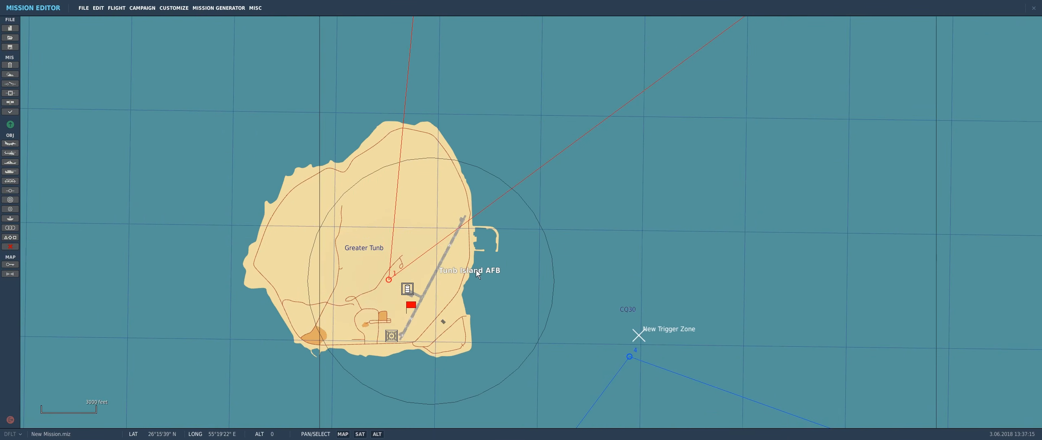
pyautogui.scroll(3, 509, 255)
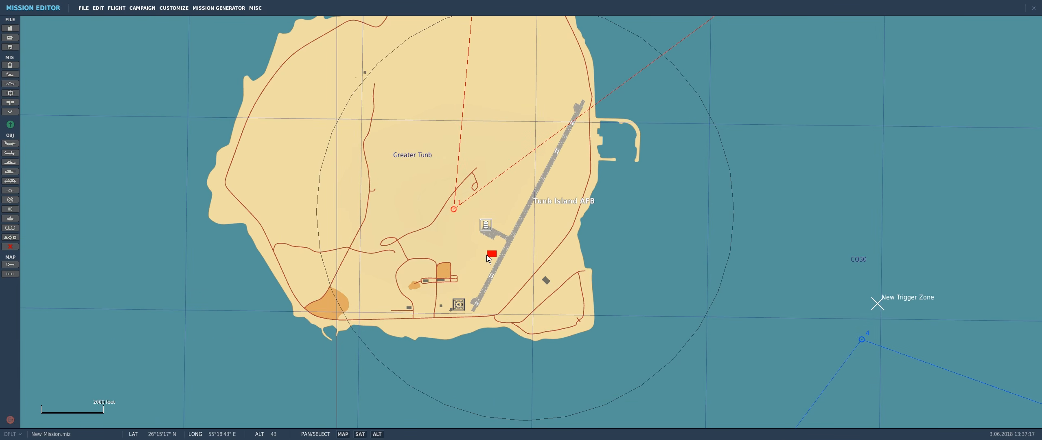
pyautogui.scroll(3, 526, 294)
pyautogui.moveTo(482, 256); pyautogui.dragTo(534, 254)
pyautogui.scroll(-2, 497, 313)
pyautogui.scroll(3, 516, 306)
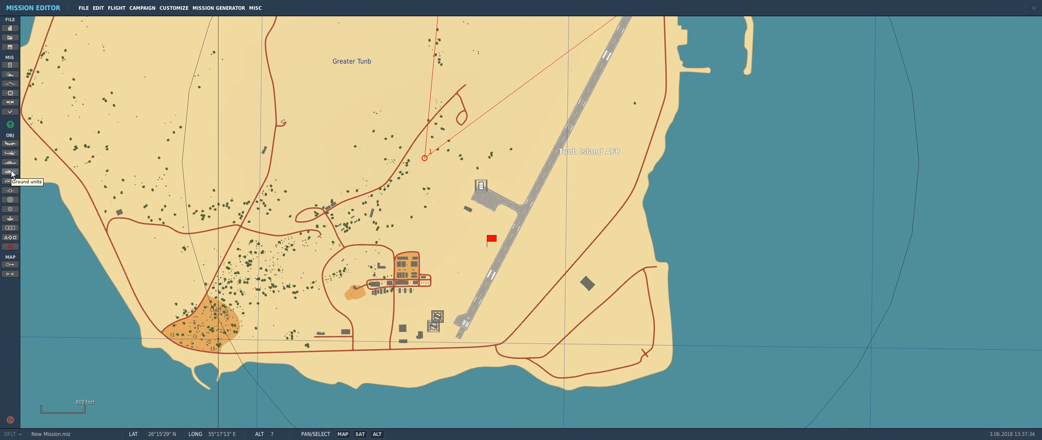
pyautogui.moveTo(478, 104); pyautogui.dragTo(415, 177)
pyautogui.scroll(-2, 468, 151)
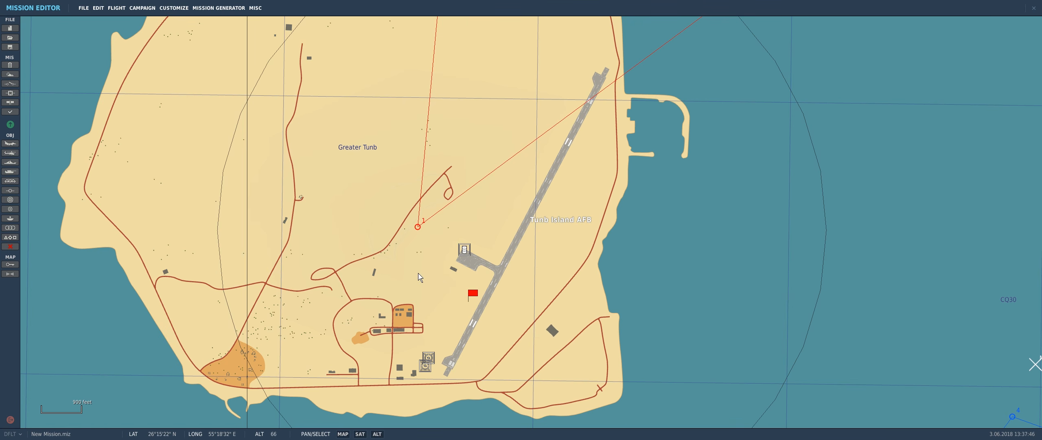
pyautogui.scroll(2, 421, 277)
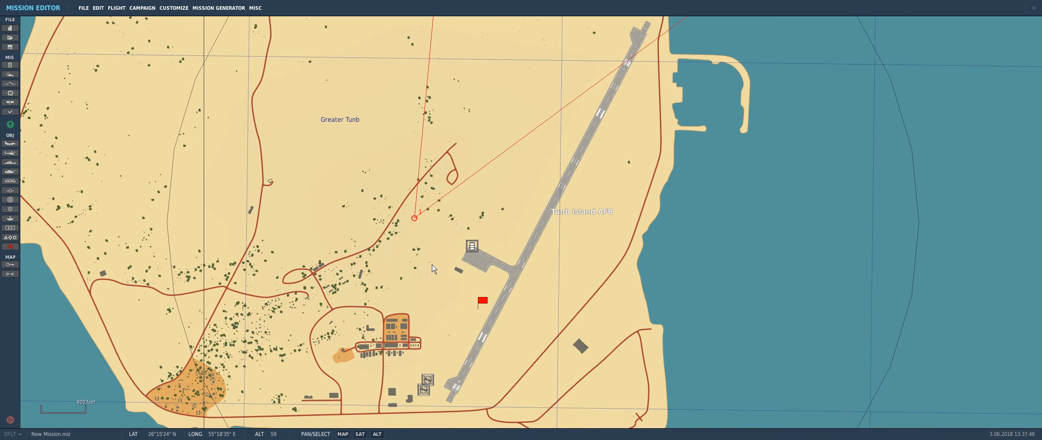
pyautogui.moveTo(433, 292); pyautogui.dragTo(430, 247)
pyautogui.moveTo(420, 203); pyautogui.dragTo(427, 234, button='right')
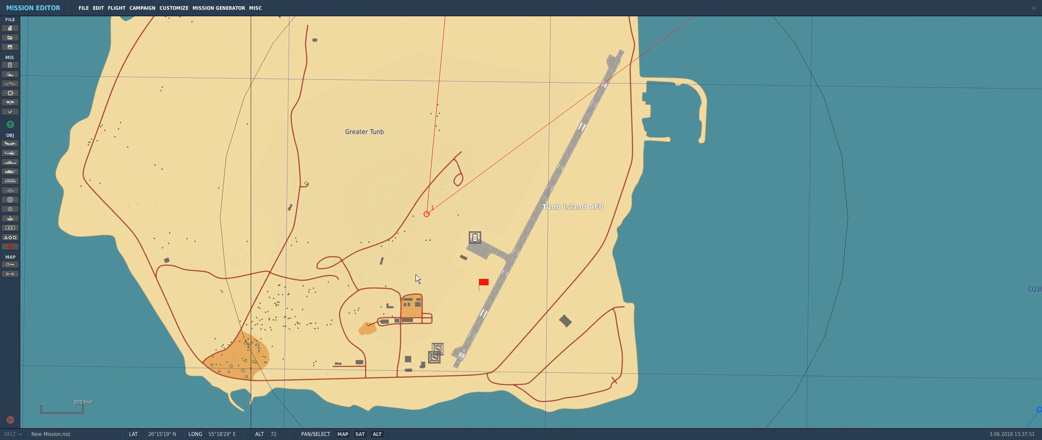
# Step: Add an Iranian air defence vehicle group with an AAA ZU-23 Insurgent on Ural-375 east of the Tunb Island runway
pyautogui.click(13, 172)
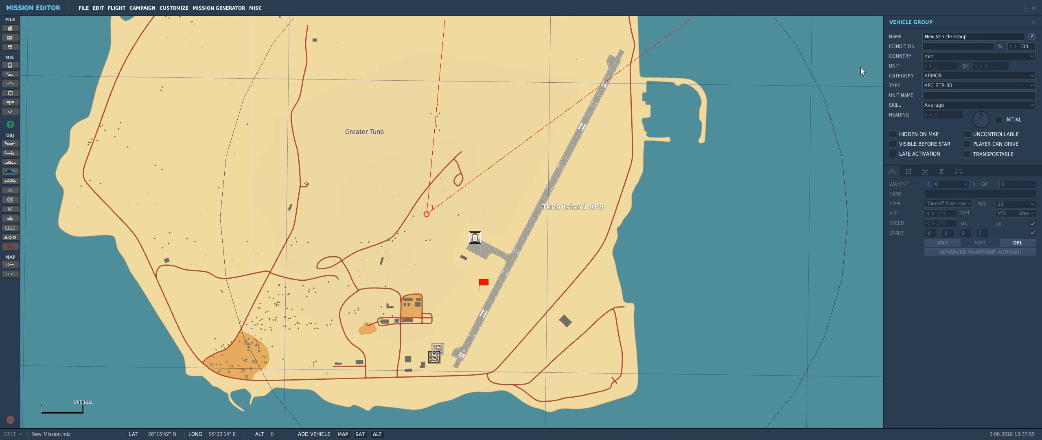
pyautogui.click(938, 75)
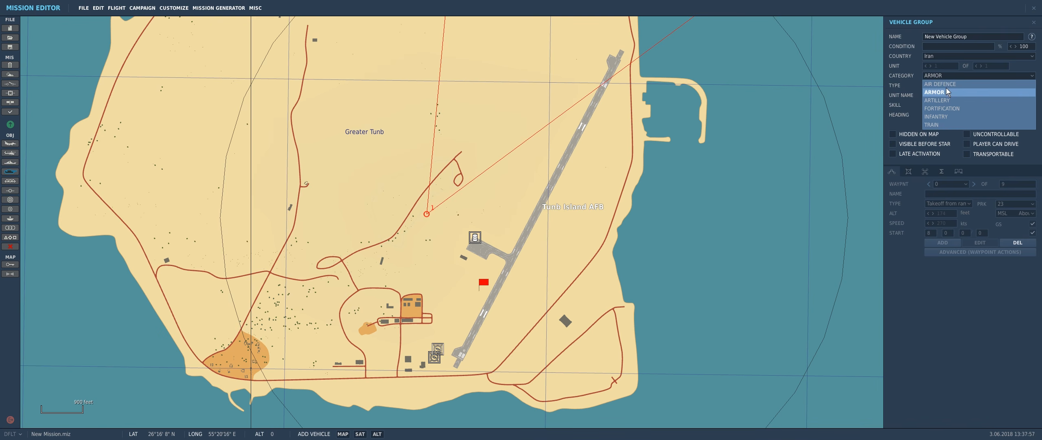
pyautogui.click(947, 84)
pyautogui.click(957, 85)
pyautogui.scroll(-5, 961, 122)
pyautogui.scroll(3, 967, 131)
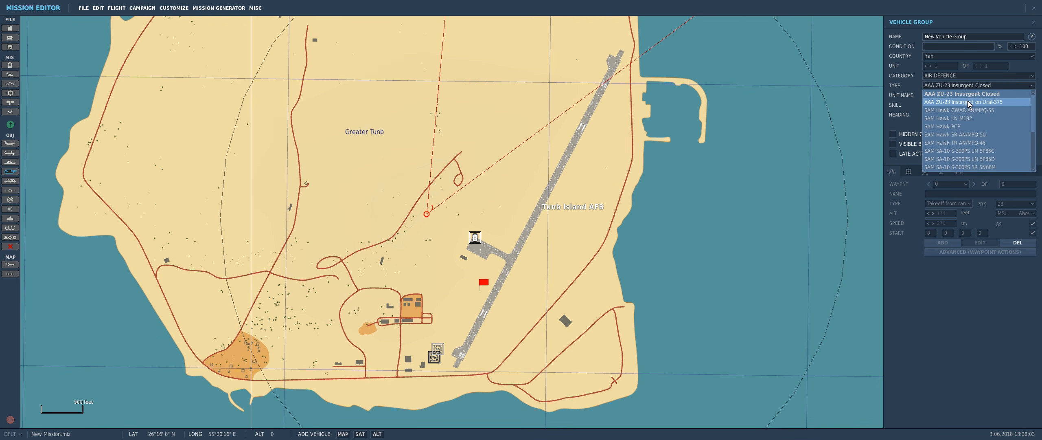
pyautogui.click(967, 102)
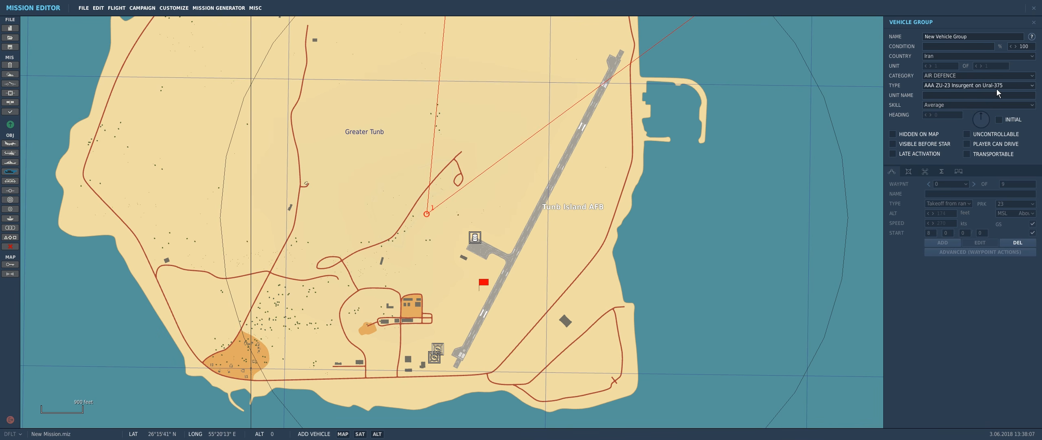
pyautogui.scroll(3, 477, 315)
pyautogui.scroll(1, 499, 317)
pyautogui.moveTo(380, 197); pyautogui.dragTo(313, 213, button='right')
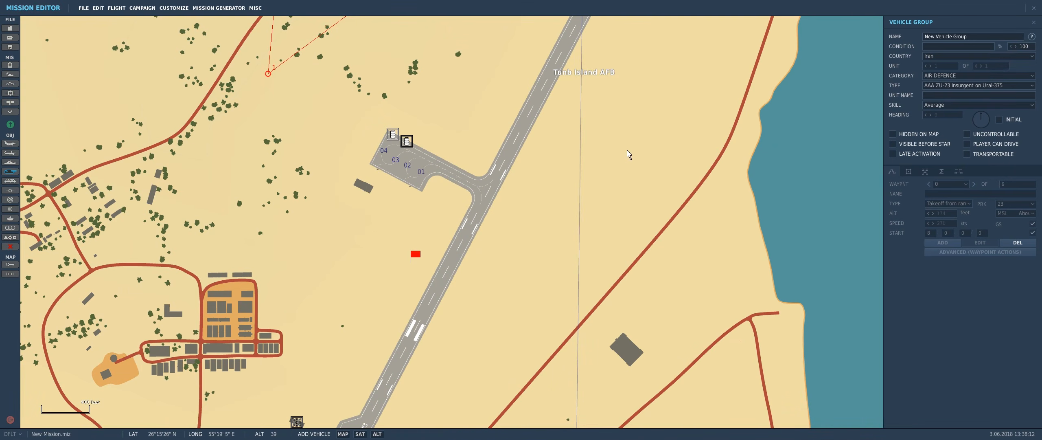
pyautogui.click(651, 198)
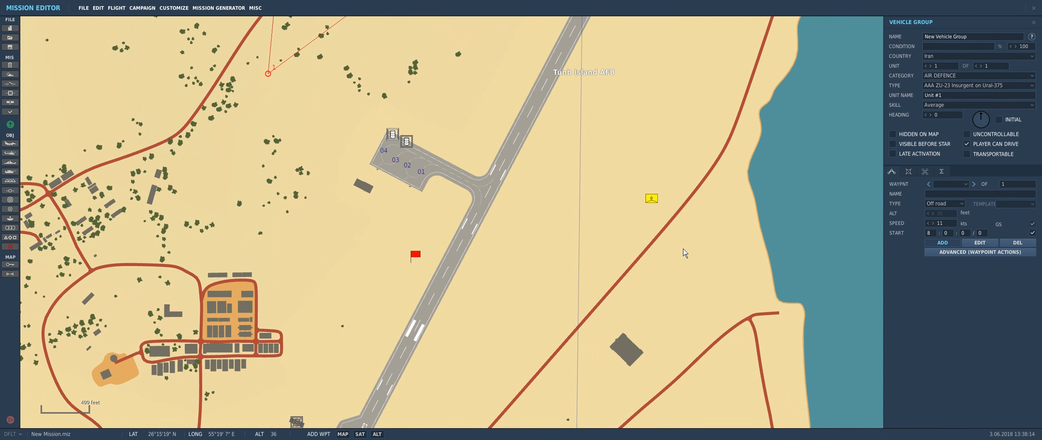
# Step: Move the ZU-23 on Ural-375 beside the runway's north end near the harbour, and set its heading to 146
pyautogui.moveTo(703, 186); pyautogui.dragTo(666, 272, button='right')
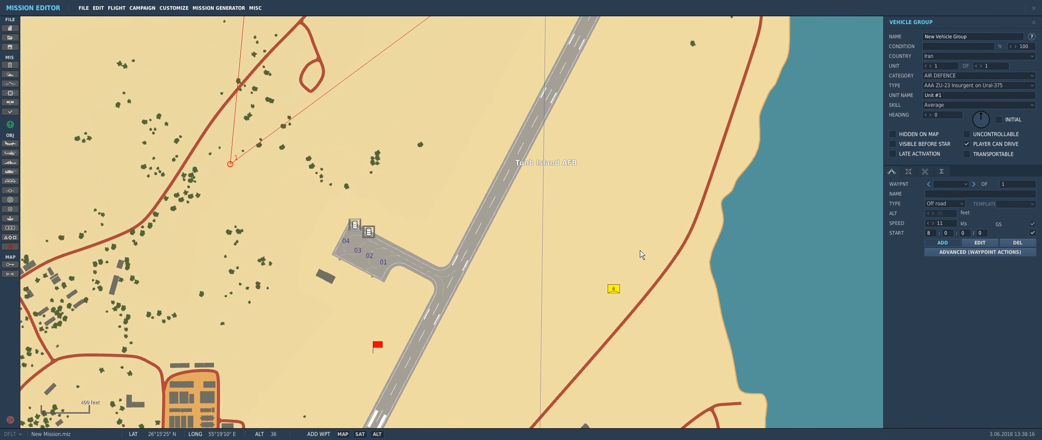
pyautogui.scroll(-3, 613, 232)
pyautogui.scroll(-4, 607, 232)
pyautogui.scroll(1, 645, 261)
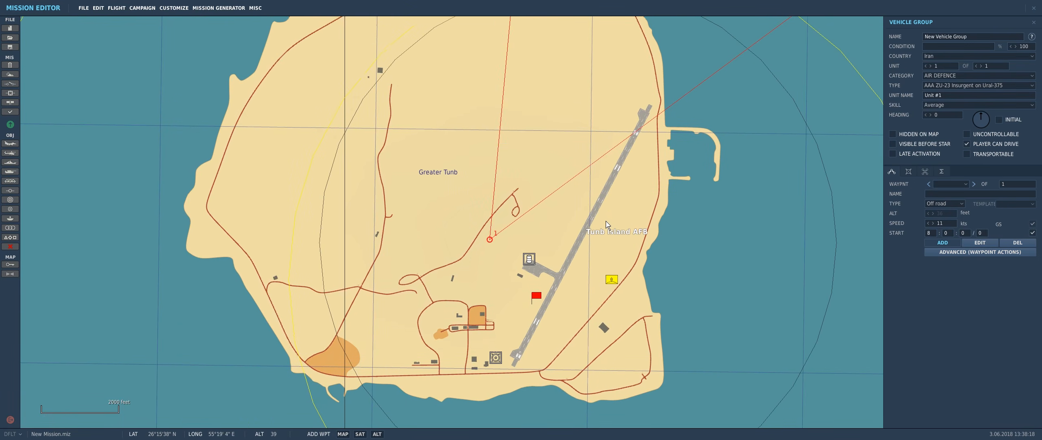
pyautogui.moveTo(551, 327); pyautogui.dragTo(529, 317, button='right')
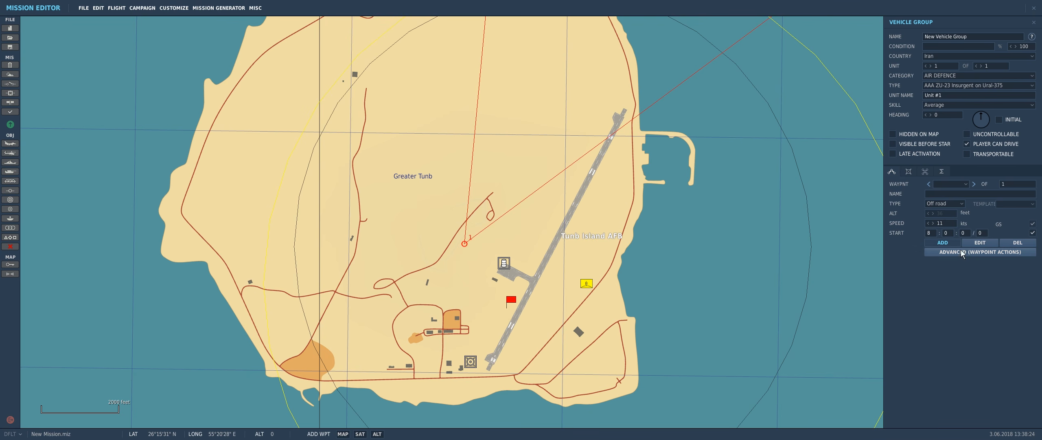
pyautogui.click(979, 243)
pyautogui.moveTo(586, 283); pyautogui.dragTo(624, 142)
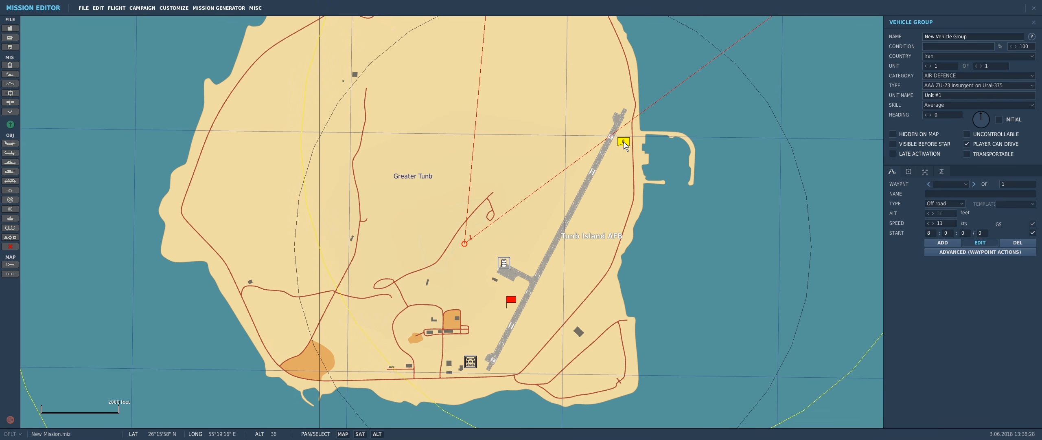
pyautogui.scroll(3, 614, 138)
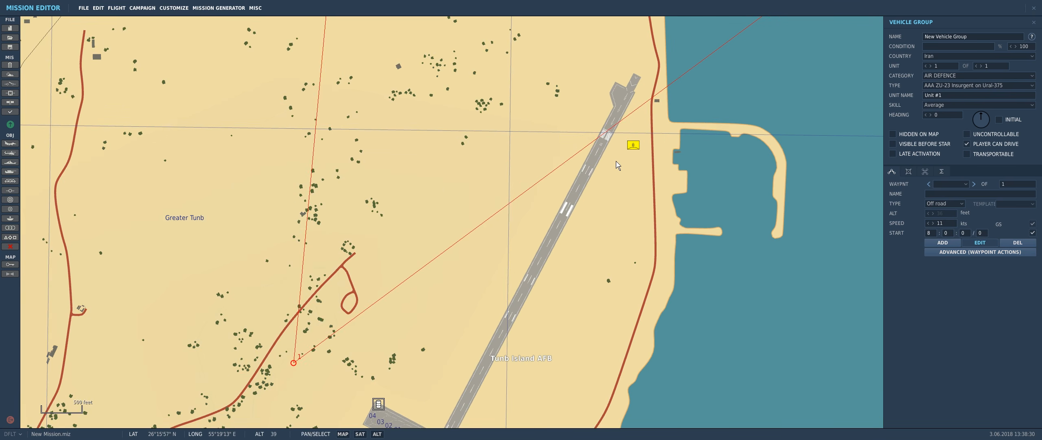
pyautogui.moveTo(619, 159); pyautogui.dragTo(591, 193)
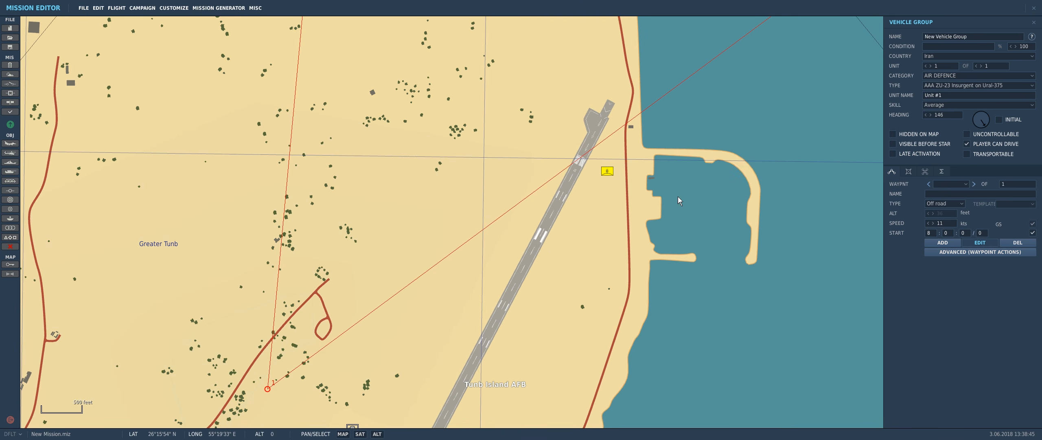
# Step: Add a second vehicle group with an AAA ZU-23 Insurgent Closed inside the looping road just west of the building compound
pyautogui.scroll(-5, 594, 186)
pyautogui.moveTo(359, 154); pyautogui.dragTo(415, 114)
pyautogui.click(10, 172)
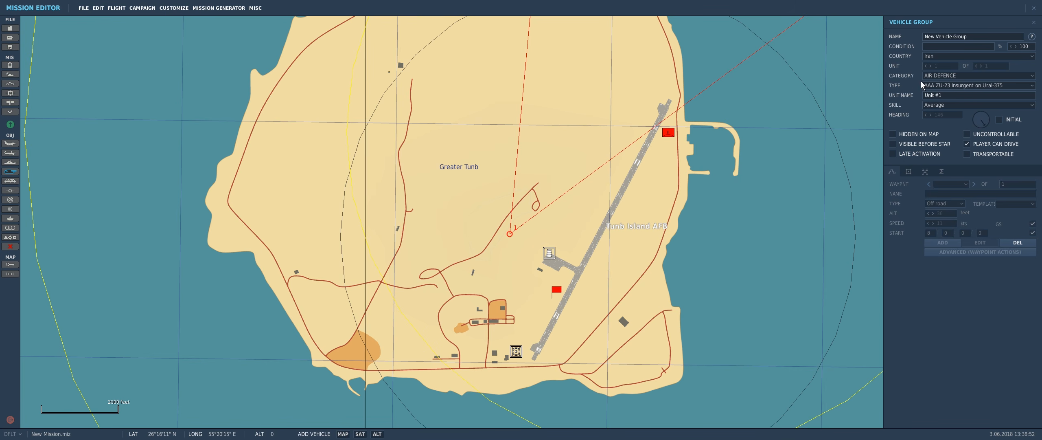
pyautogui.click(943, 85)
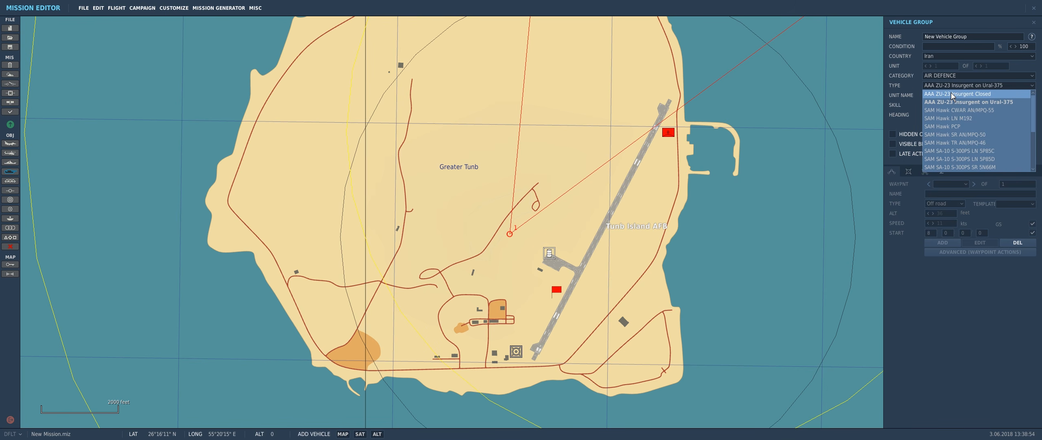
pyautogui.click(952, 94)
pyautogui.scroll(4, 541, 244)
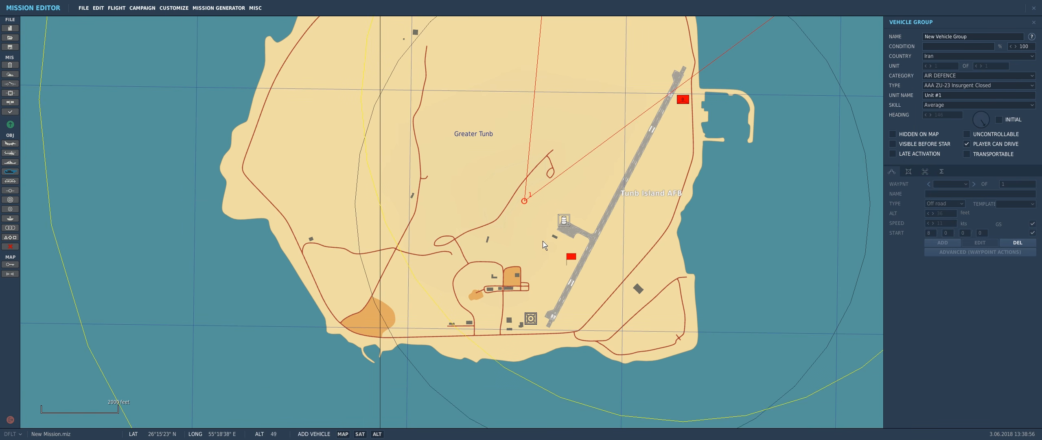
pyautogui.moveTo(577, 230); pyautogui.dragTo(579, 183, button='right')
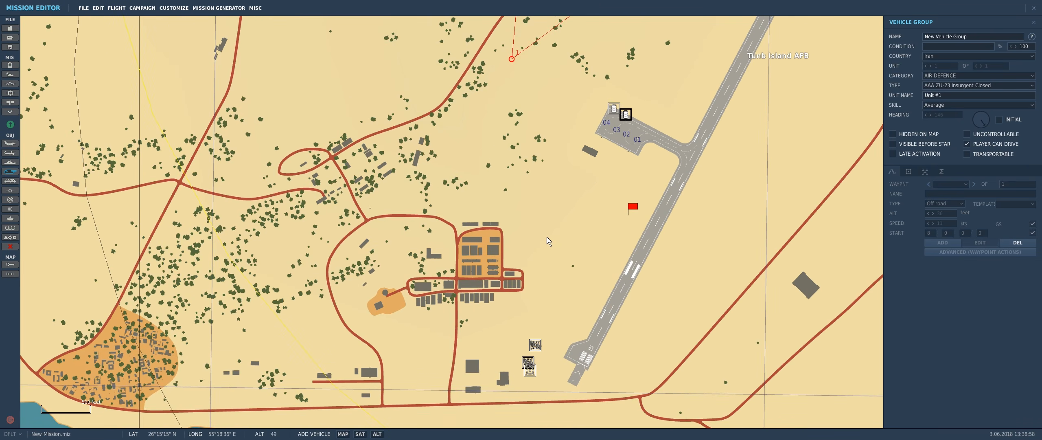
pyautogui.scroll(1, 534, 221)
pyautogui.moveTo(500, 175); pyautogui.dragTo(513, 275, button='right')
pyautogui.moveTo(522, 125)
pyautogui.mouseDown(button='right')
pyautogui.moveTo(503, 256)
pyautogui.moveTo(671, 148)
pyautogui.moveTo(683, 91)
pyautogui.mouseUp(button='right')
pyautogui.moveTo(611, 274)
pyautogui.mouseDown(button='right')
pyautogui.moveTo(651, 172)
pyautogui.moveTo(643, 181)
pyautogui.mouseUp(button='right')
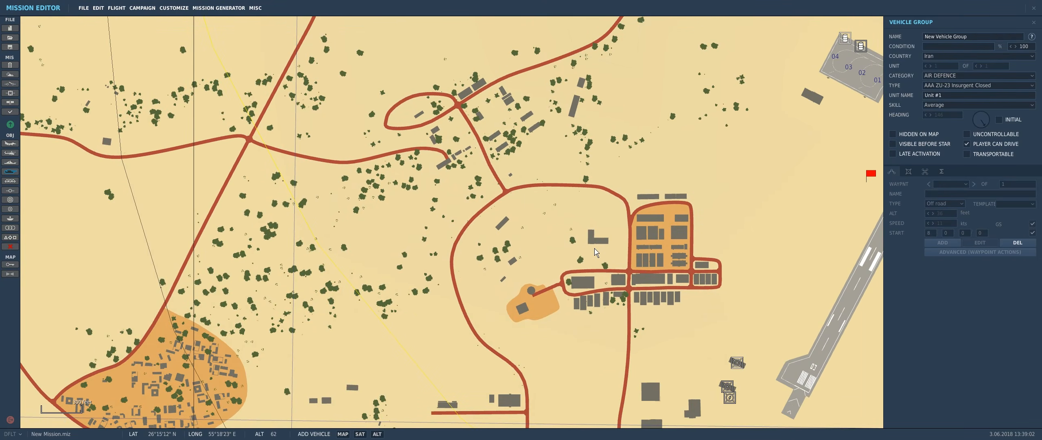
pyautogui.scroll(-1, 593, 249)
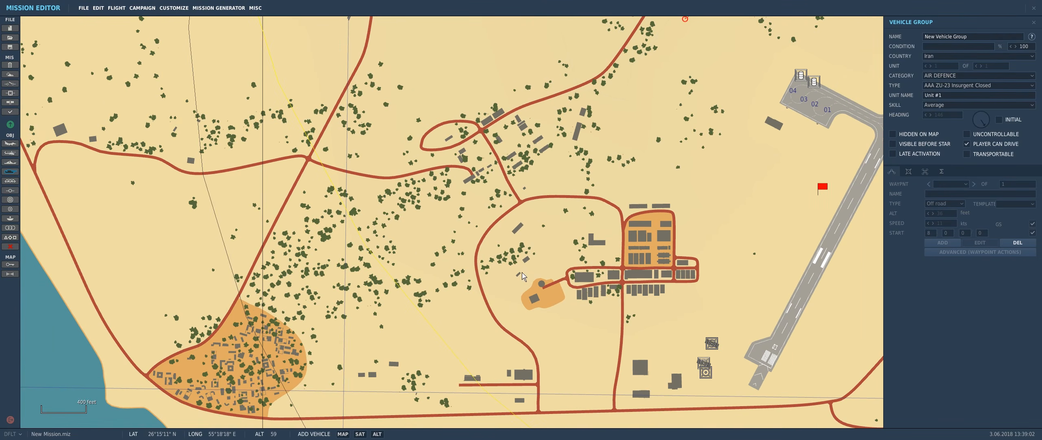
pyautogui.click(551, 246)
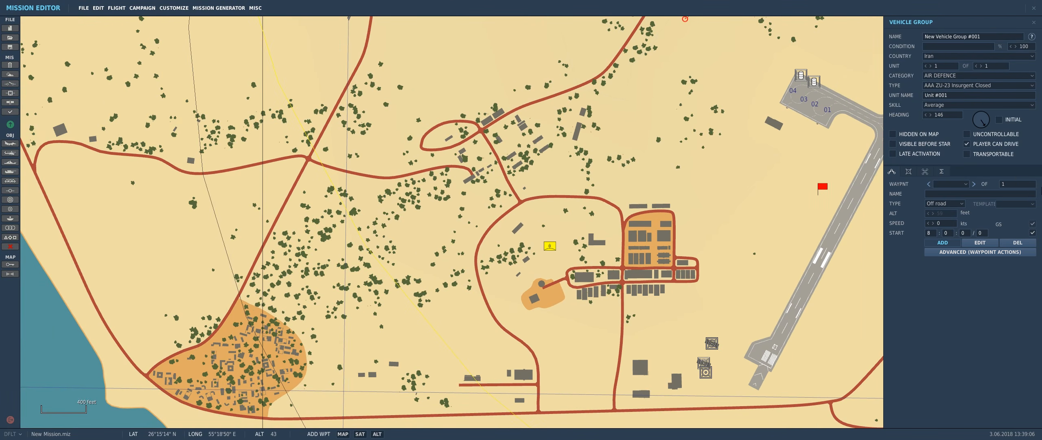
# Step: Set the ZU-23 Insurgent Closed emplacement's heading to 75 and preview its 3D model
pyautogui.moveTo(987, 117); pyautogui.dragTo(1018, 116)
pyautogui.click(909, 173)
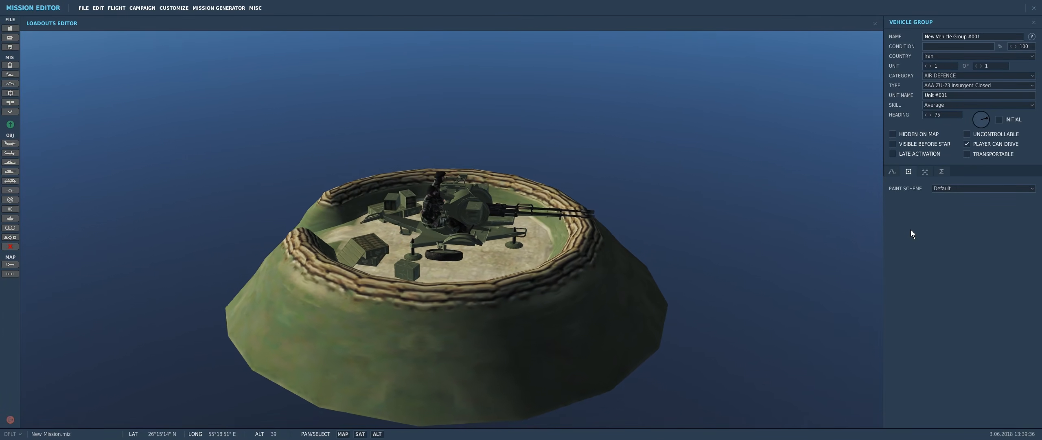
pyautogui.click(893, 170)
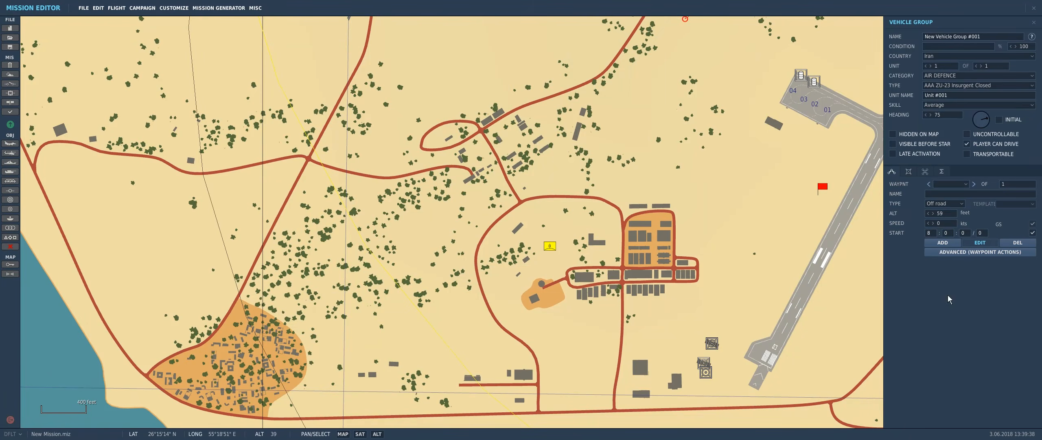
# Step: Add another AAA ZU-23 Insurgent Closed vehicle group inland of the coastal road in the northwest of Greater Tunb
pyautogui.scroll(-3, 597, 213)
pyautogui.moveTo(580, 160); pyautogui.dragTo(465, 250)
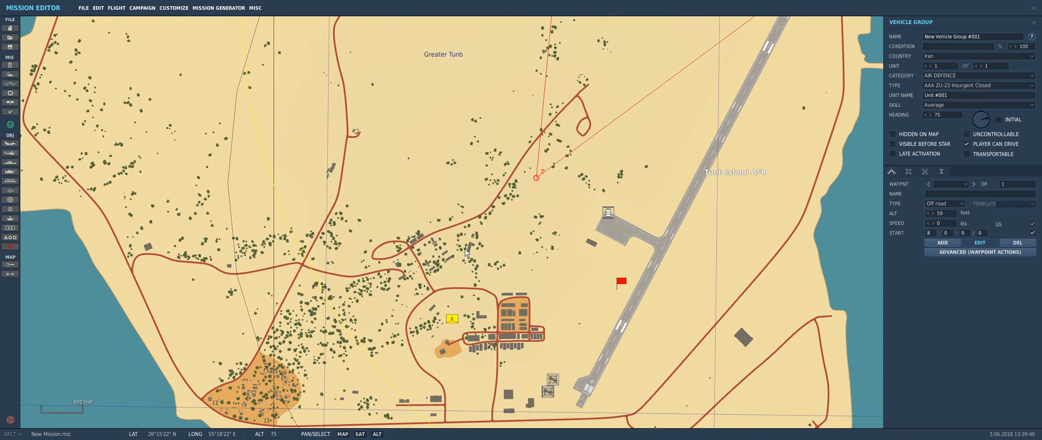
pyautogui.scroll(-3, 373, 158)
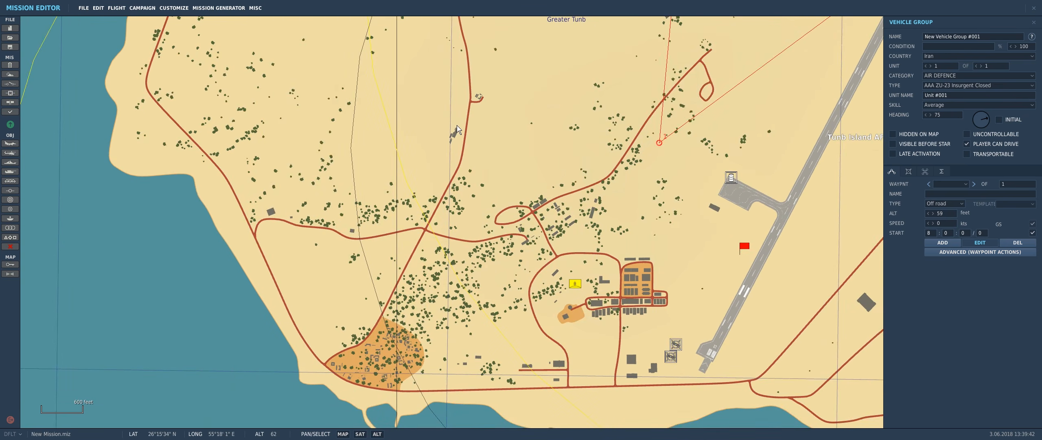
pyautogui.moveTo(415, 105); pyautogui.dragTo(427, 217)
pyautogui.scroll(-2, 336, 122)
pyautogui.moveTo(384, 113); pyautogui.dragTo(455, 274)
pyautogui.scroll(6, 491, 219)
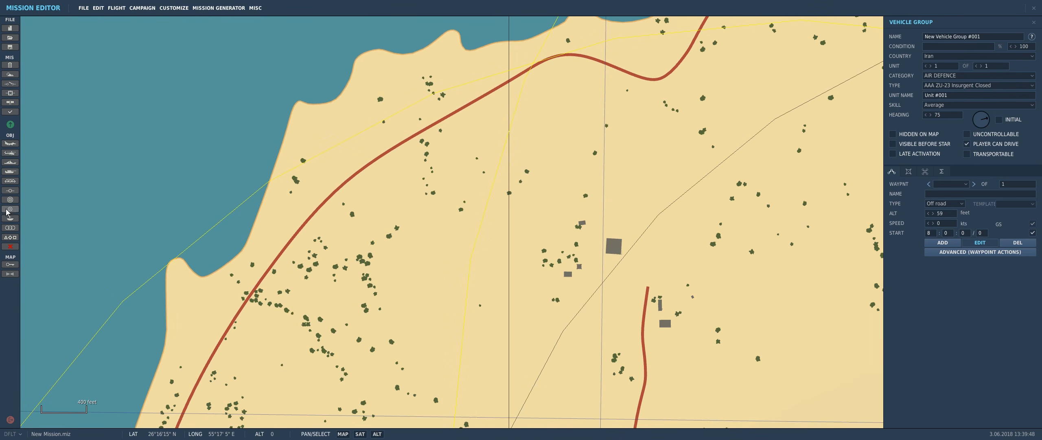
pyautogui.click(13, 174)
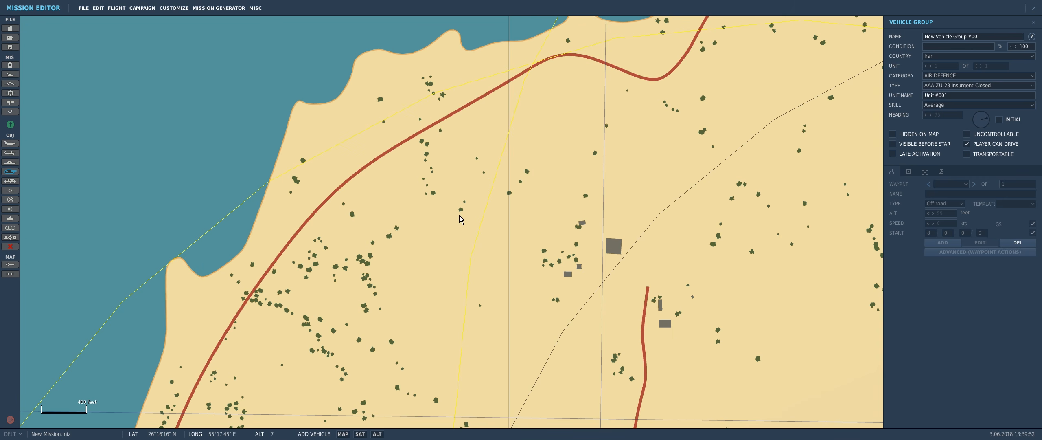
pyautogui.moveTo(509, 257); pyautogui.dragTo(553, 222, button='right')
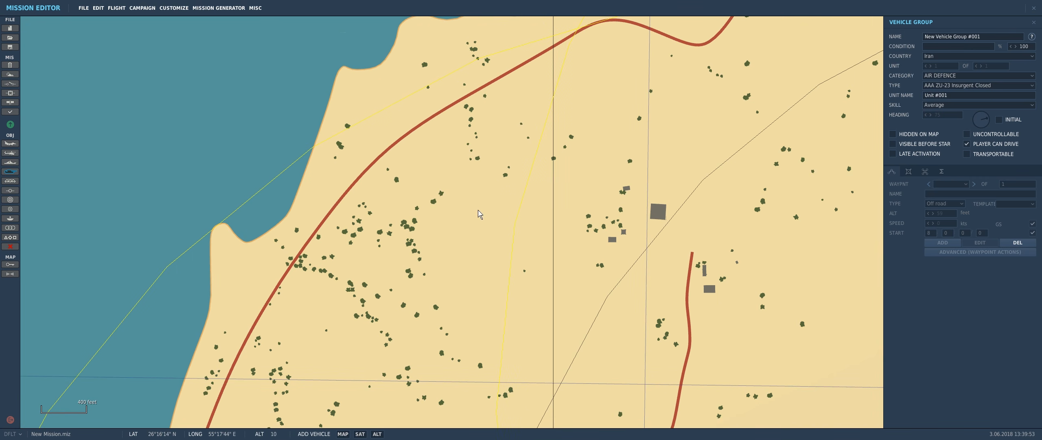
pyautogui.click(465, 240)
pyautogui.moveTo(579, 287); pyautogui.dragTo(534, 250, button='right')
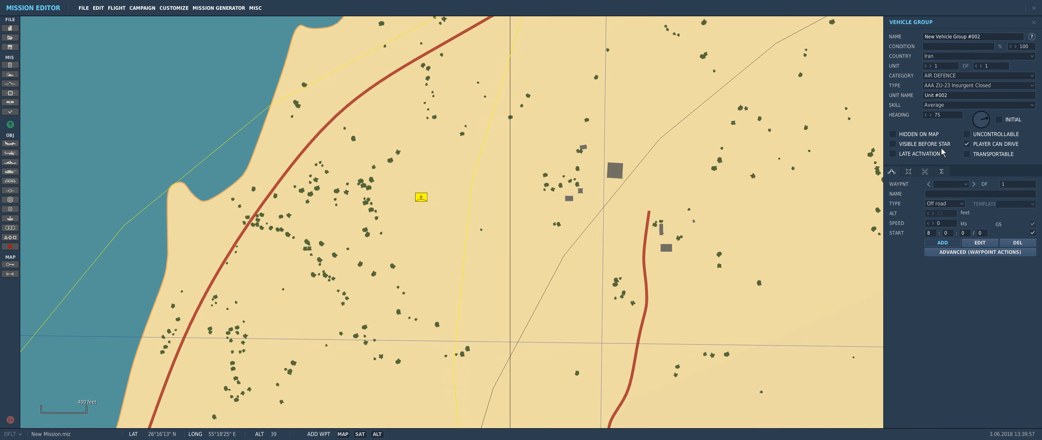
# Step: Set the heading of the AAA ZU-23 Insurgent Closed in northwest Greater Tunb to 178 and finish placing that group
pyautogui.moveTo(984, 125); pyautogui.dragTo(977, 142)
pyautogui.moveTo(406, 227); pyautogui.dragTo(471, 234, button='right')
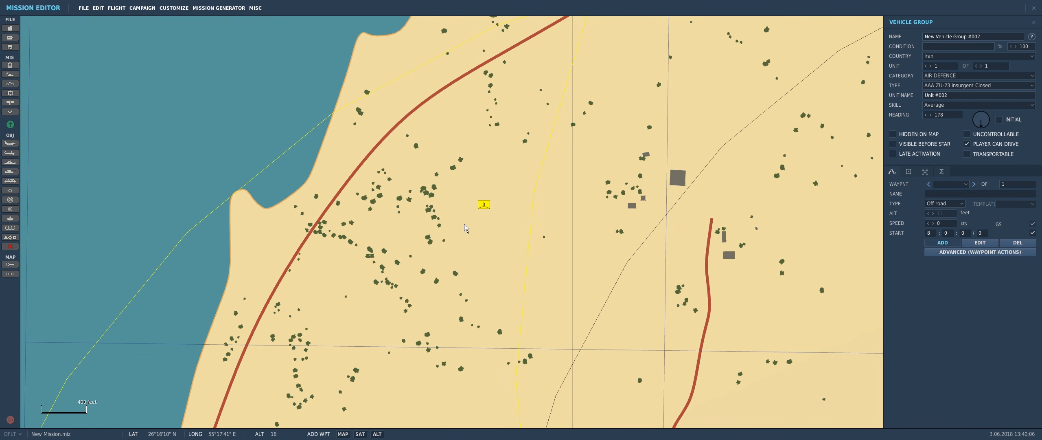
pyautogui.scroll(-3, 468, 216)
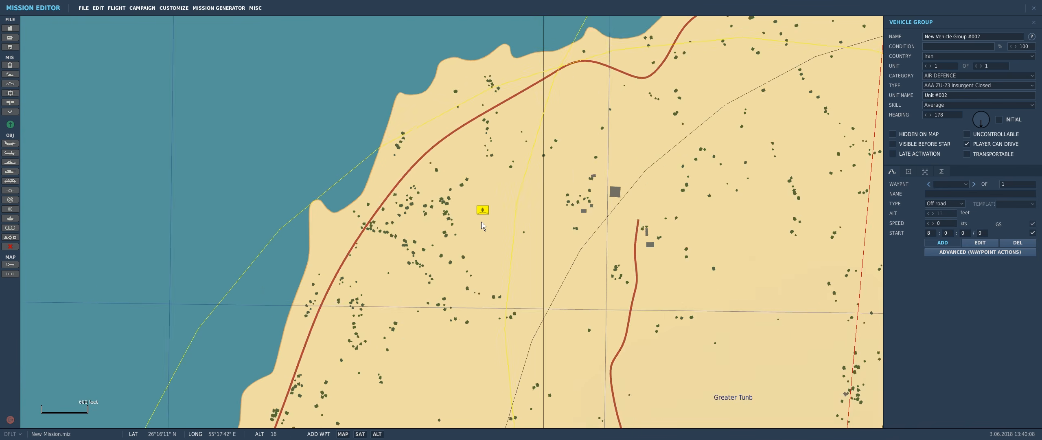
pyautogui.moveTo(624, 263); pyautogui.dragTo(556, 108, button='right')
pyautogui.scroll(-1, 540, 189)
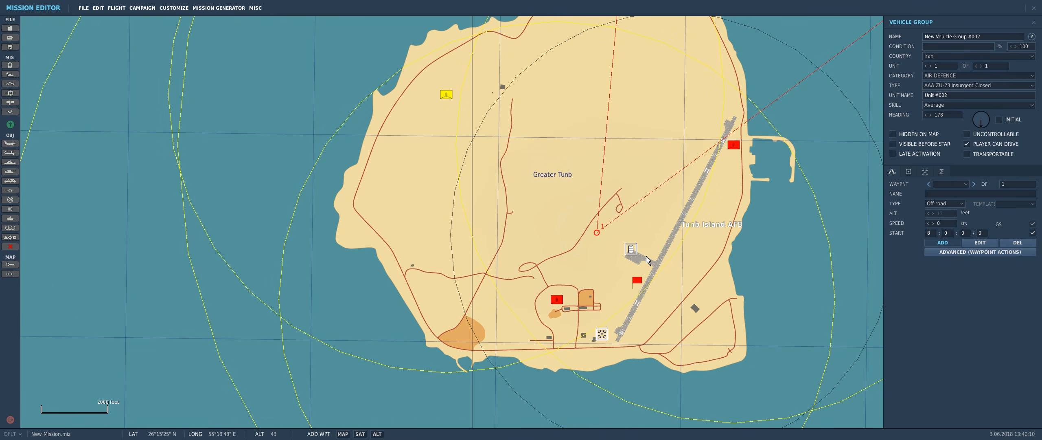
pyautogui.scroll(-2, 524, 238)
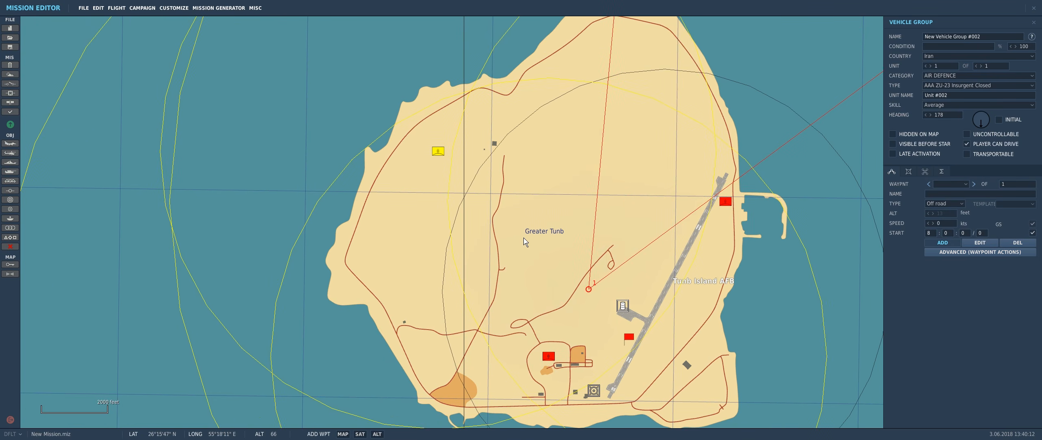
pyautogui.scroll(1, 546, 241)
pyautogui.scroll(3, 546, 240)
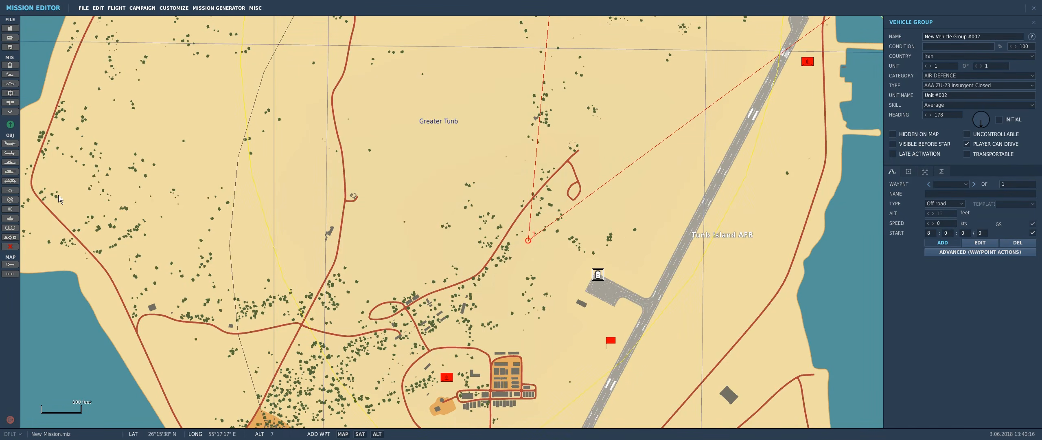
pyautogui.moveTo(433, 226); pyautogui.dragTo(404, 181, button='right')
pyautogui.press('Escape')
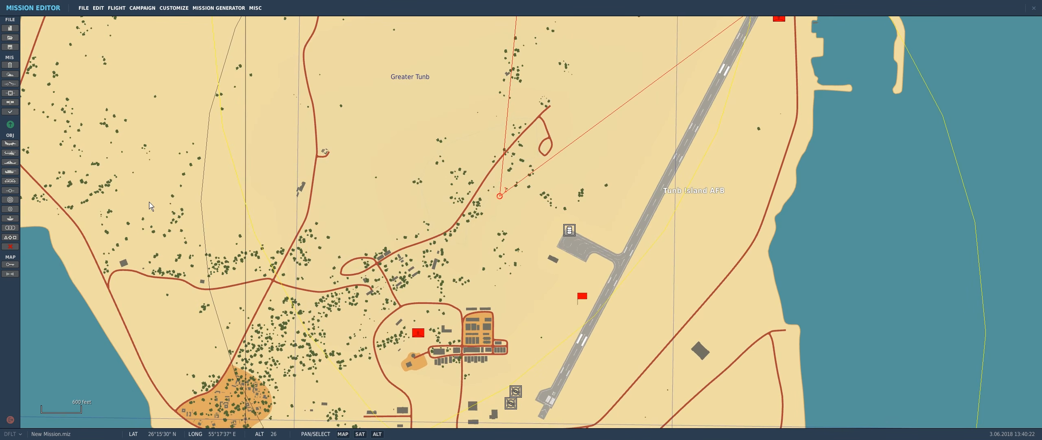
# Step: Add an Iranian SAM SA-18 Igla MANPADS vehicle group just west of the runway's north end
pyautogui.click(10, 171)
pyautogui.click(947, 85)
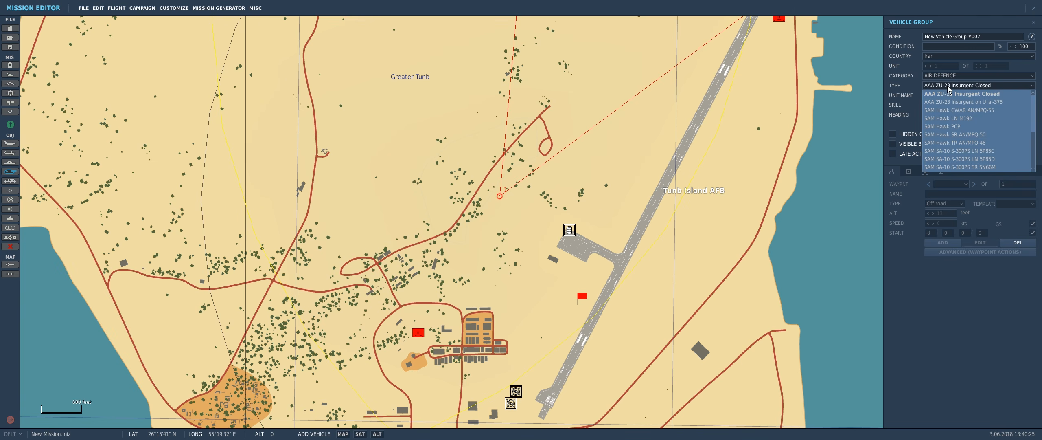
pyautogui.scroll(-3, 952, 143)
pyautogui.scroll(-6, 951, 146)
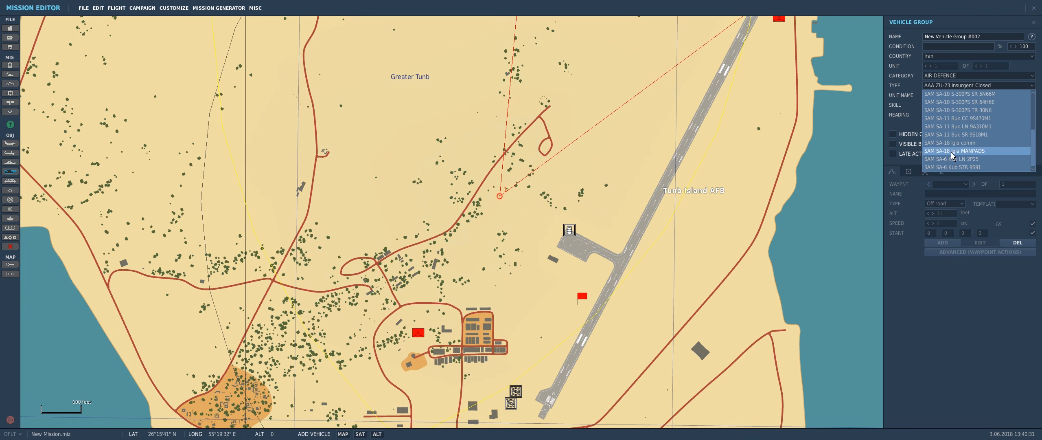
pyautogui.click(951, 151)
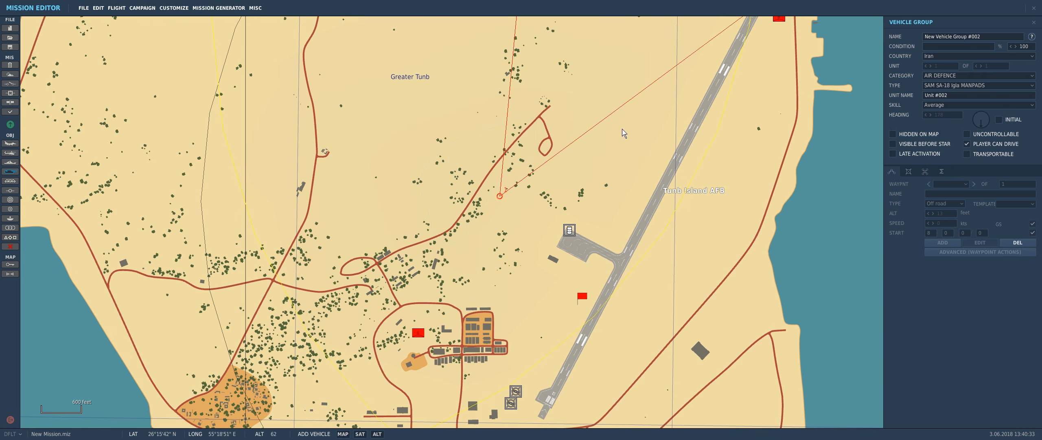
pyautogui.moveTo(581, 112); pyautogui.dragTo(527, 284, button='right')
pyautogui.moveTo(657, 154); pyautogui.dragTo(645, 174, button='right')
pyautogui.scroll(1, 664, 184)
pyautogui.scroll(2, 672, 185)
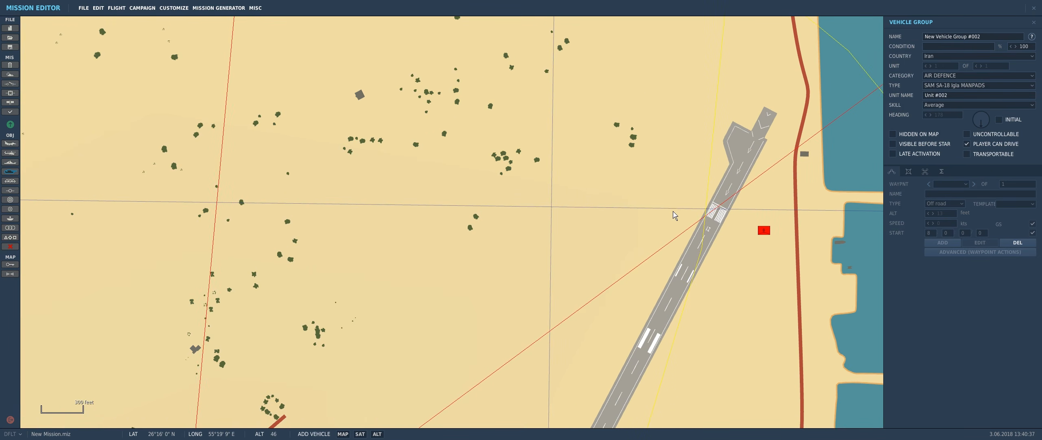
pyautogui.click(669, 201)
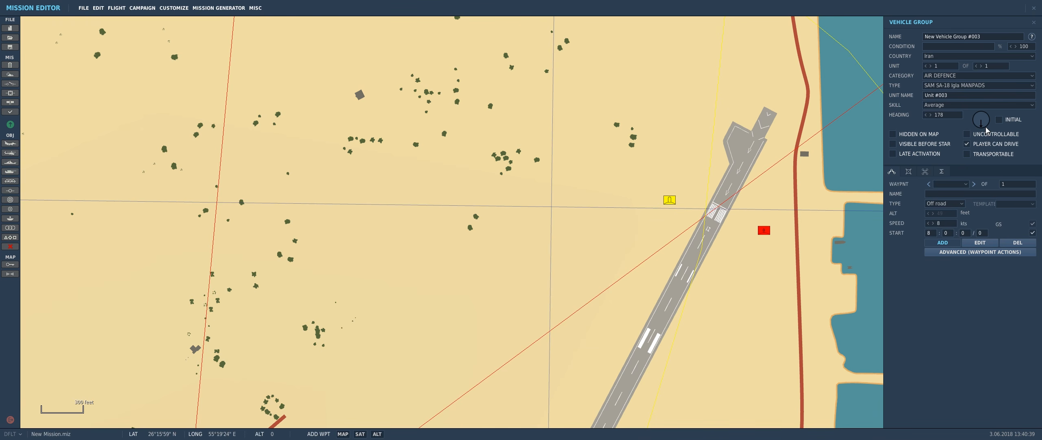
# Step: Set the Igla MANPADS unit's heading to 144
pyautogui.moveTo(987, 124); pyautogui.dragTo(987, 130)
pyautogui.scroll(-3, 523, 250)
pyautogui.moveTo(539, 270); pyautogui.dragTo(619, 153, button='right')
pyautogui.moveTo(586, 228); pyautogui.dragTo(610, 174, button='right')
pyautogui.scroll(-3, 449, 188)
pyautogui.moveTo(389, 146); pyautogui.dragTo(445, 213, button='right')
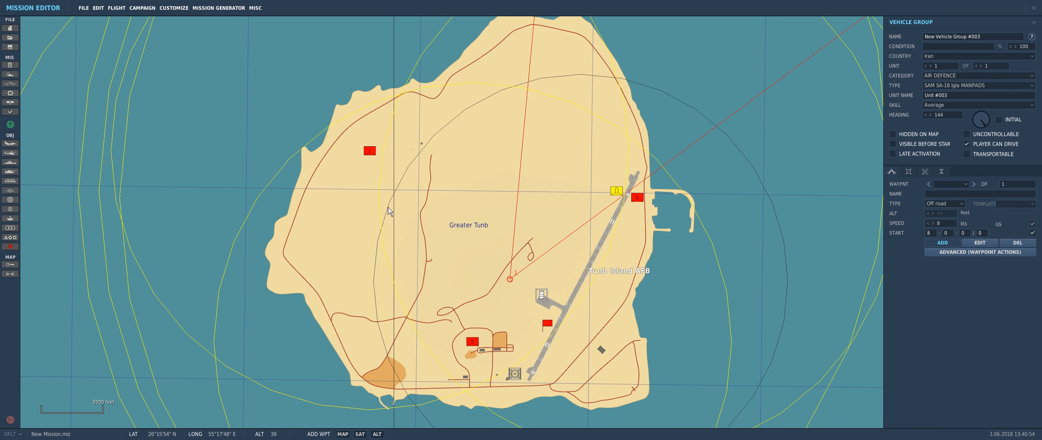
pyautogui.scroll(6, 632, 185)
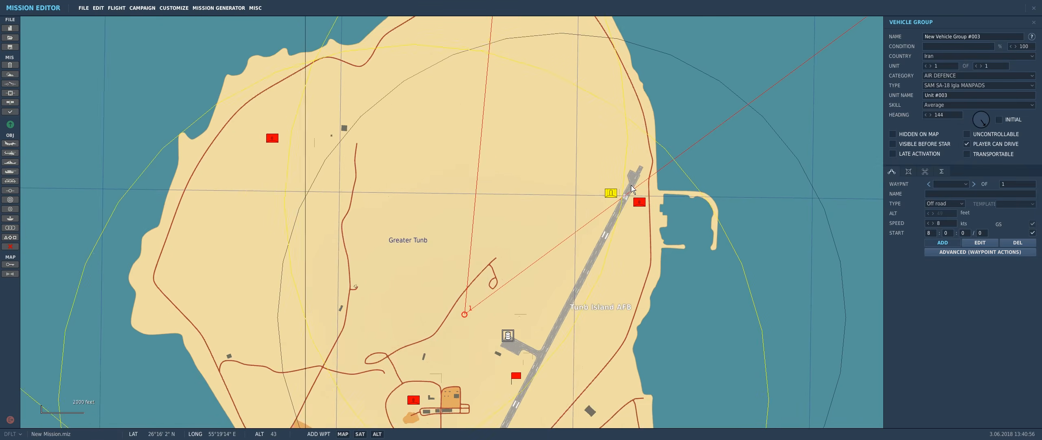
pyautogui.click(625, 189)
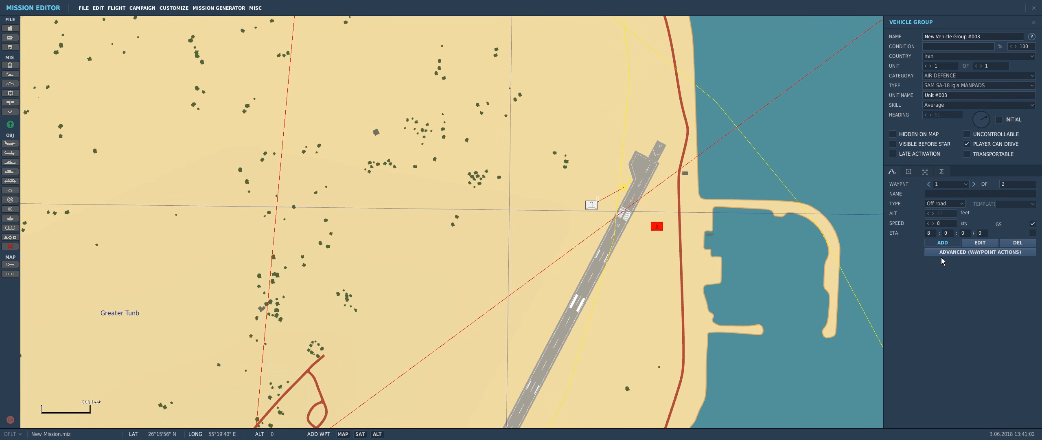
pyautogui.click(1021, 242)
# Step: Paste a copy of the Igla MANPADS group between the northern shore and the coastal road, and set the original group's heading to 253
pyautogui.click(988, 244)
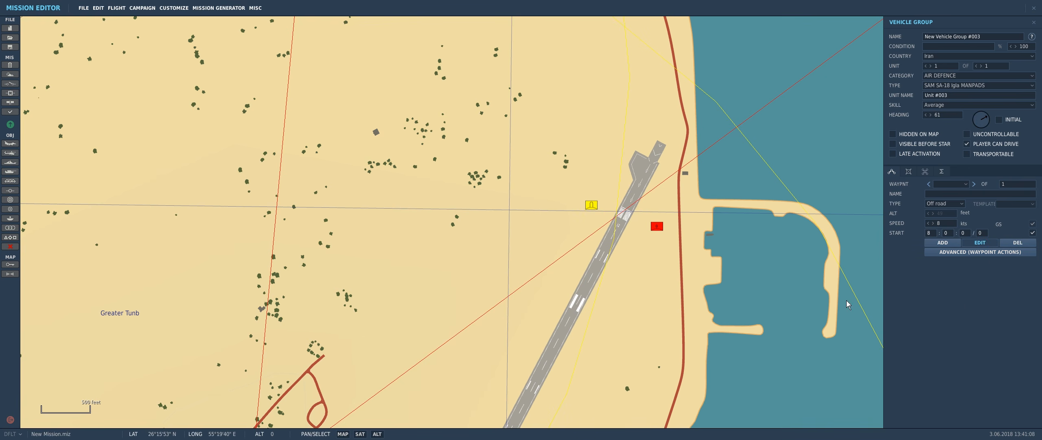
pyautogui.click(657, 227)
pyautogui.click(588, 205)
pyautogui.scroll(2, 593, 207)
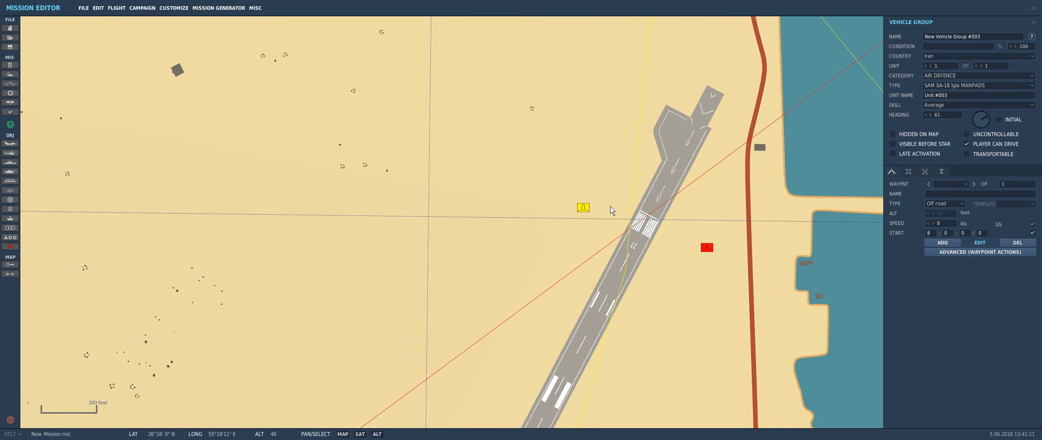
pyautogui.scroll(-1, 576, 173)
pyautogui.moveTo(575, 173); pyautogui.dragTo(585, 218)
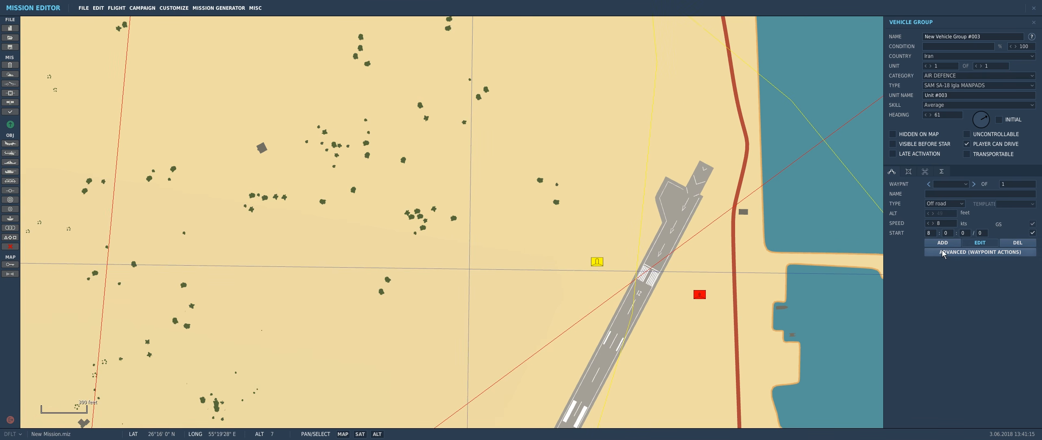
pyautogui.click(625, 238)
pyautogui.click(598, 261)
pyautogui.scroll(-3, 488, 122)
pyautogui.scroll(-1, 475, 142)
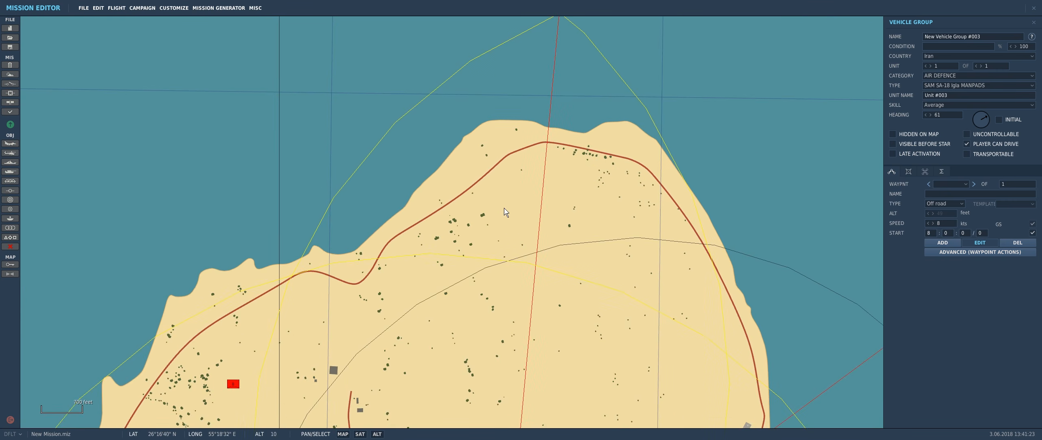
pyautogui.scroll(3, 489, 181)
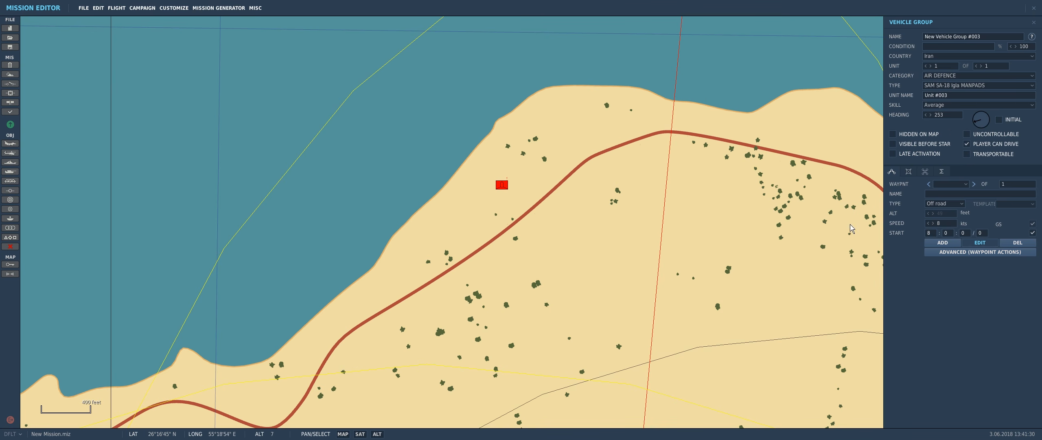
pyautogui.scroll(-6, 544, 227)
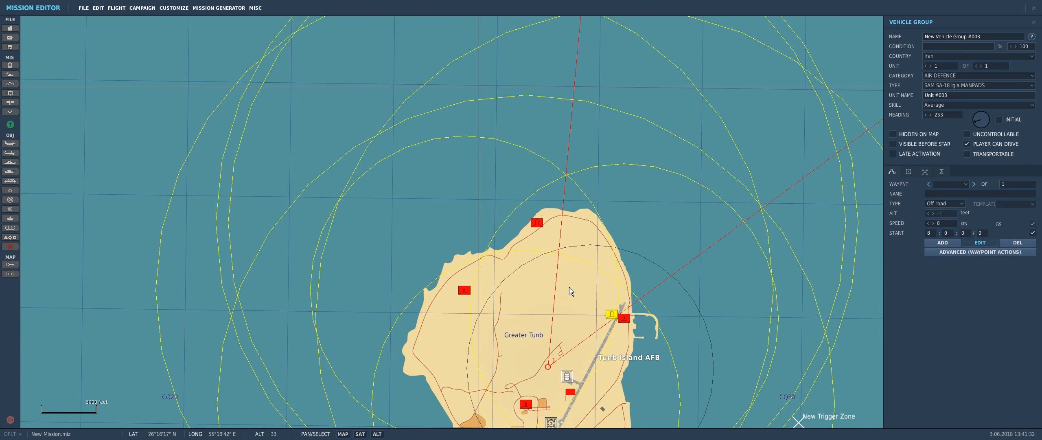
# Step: Add an Iranian UH-1H static helicopter on parking spot 04 of the Tunb Island AFB apron
pyautogui.moveTo(568, 288); pyautogui.dragTo(592, 218)
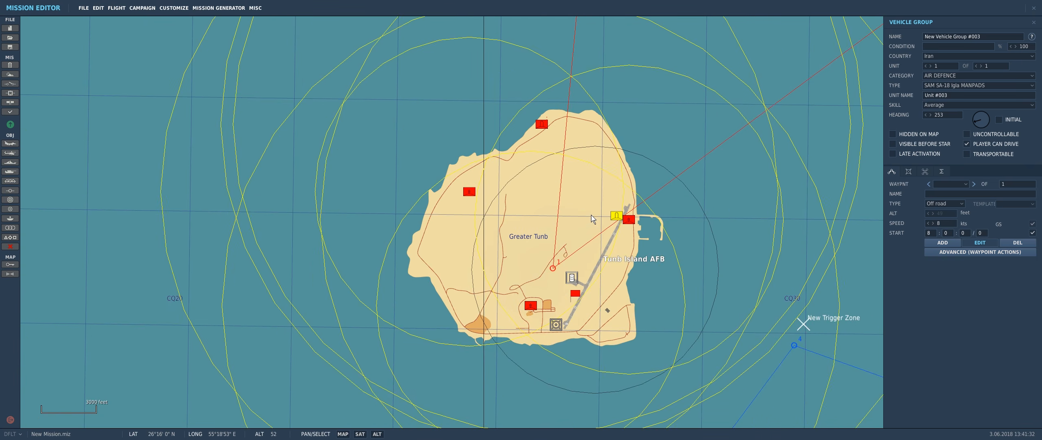
pyautogui.click(568, 211)
pyautogui.scroll(3, 550, 278)
pyautogui.scroll(3, 574, 289)
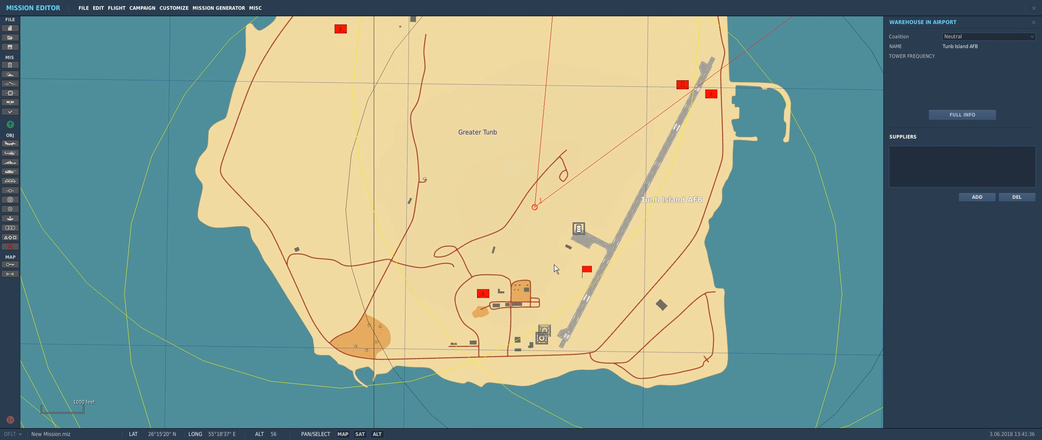
pyautogui.scroll(2, 538, 268)
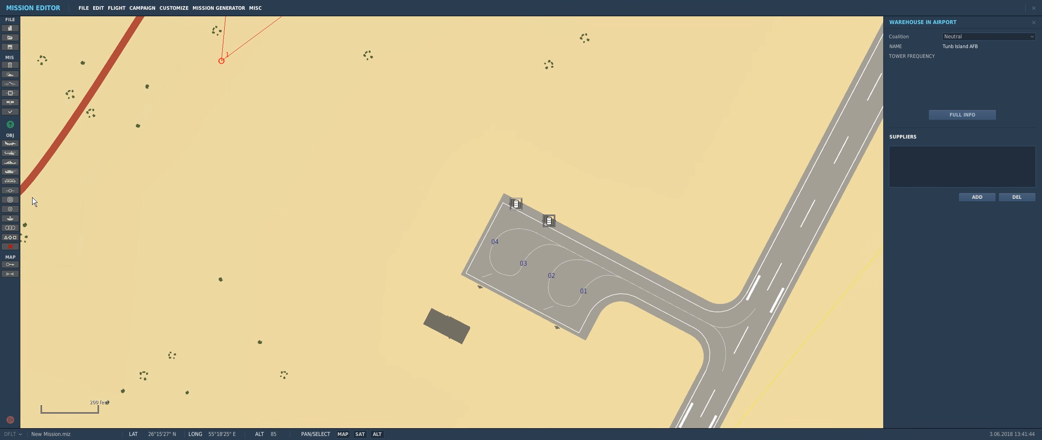
pyautogui.click(10, 181)
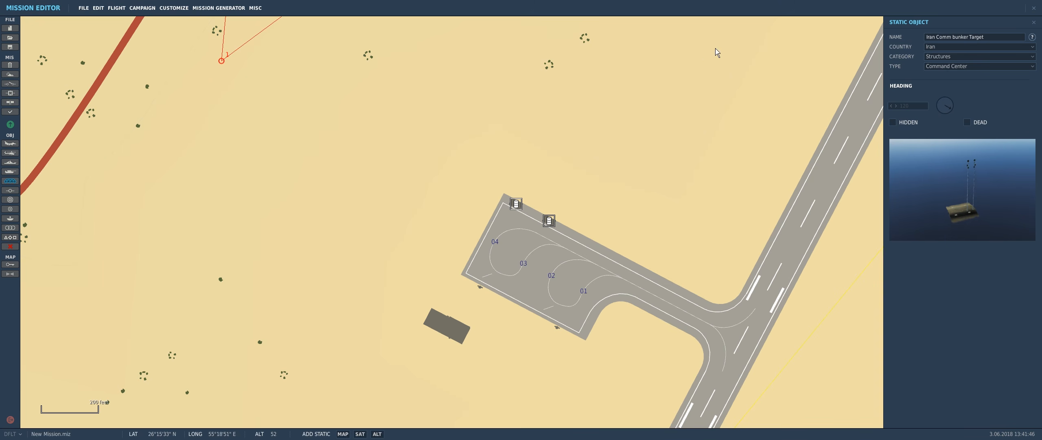
pyautogui.click(937, 57)
pyautogui.scroll(-1, 950, 116)
pyautogui.click(950, 92)
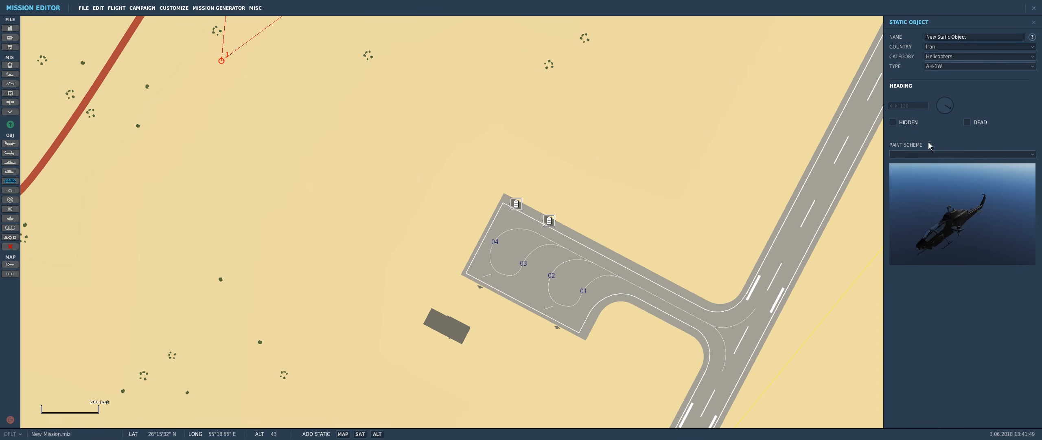
pyautogui.click(943, 67)
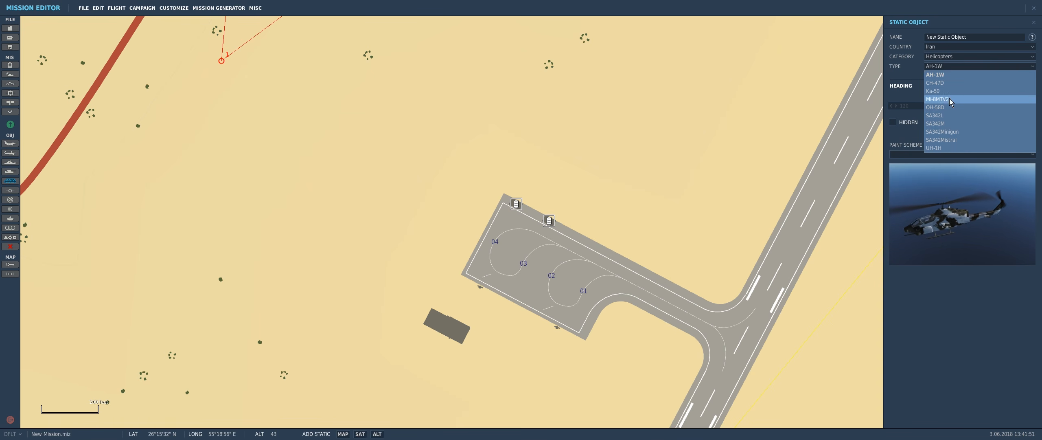
pyautogui.click(944, 149)
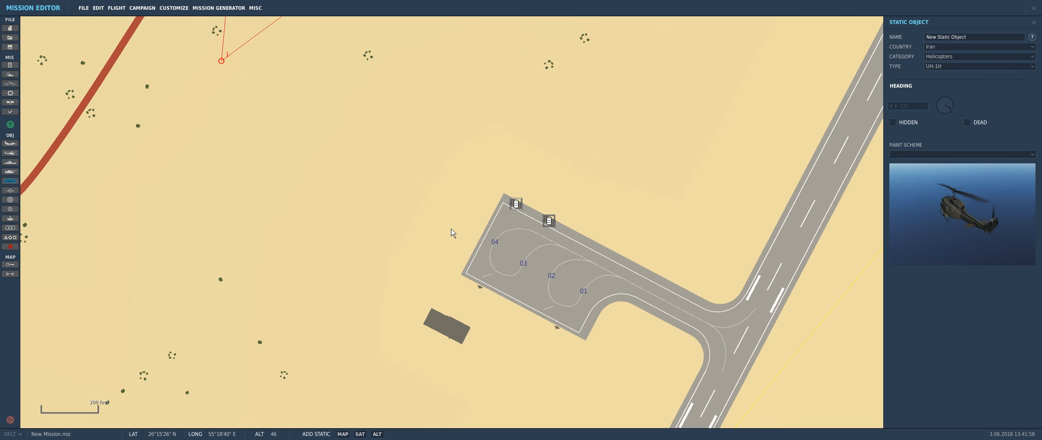
pyautogui.moveTo(451, 228); pyautogui.dragTo(495, 236, button='right')
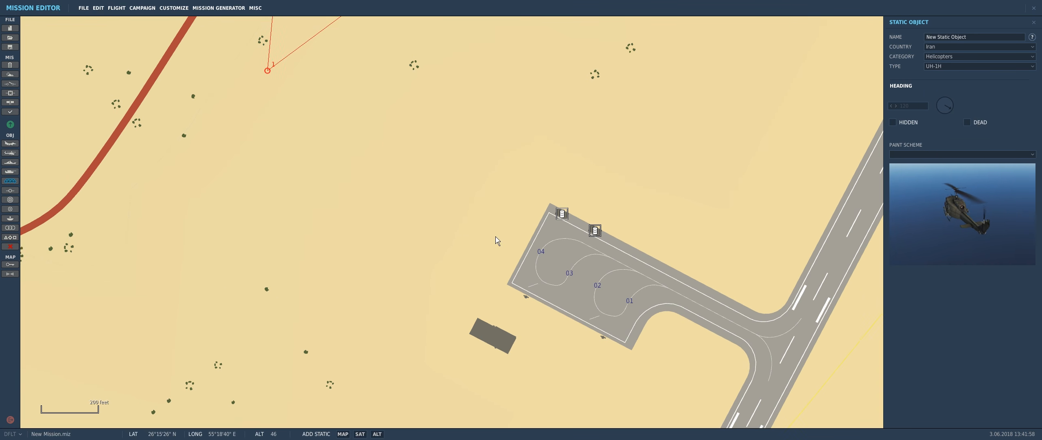
pyautogui.click(539, 252)
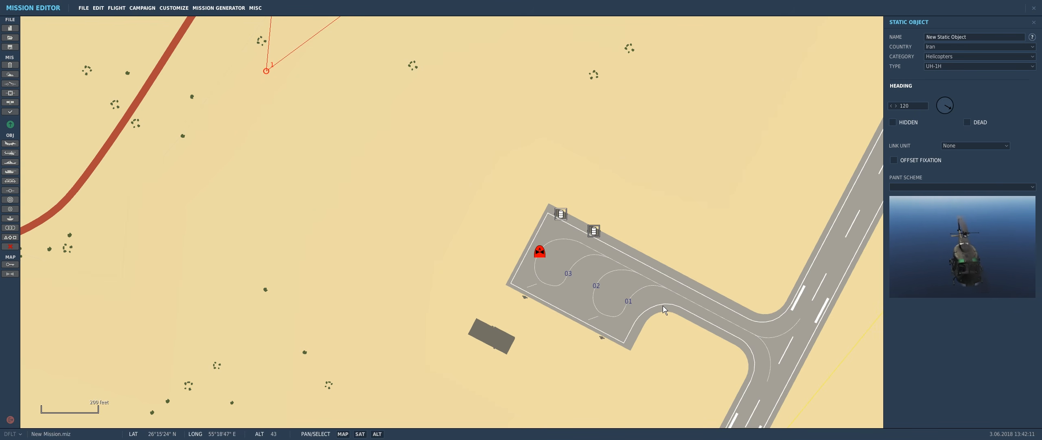
# Step: Measure the parking direction at spot 04 on the map and set the UH-1H's heading to 210
pyautogui.click(10, 274)
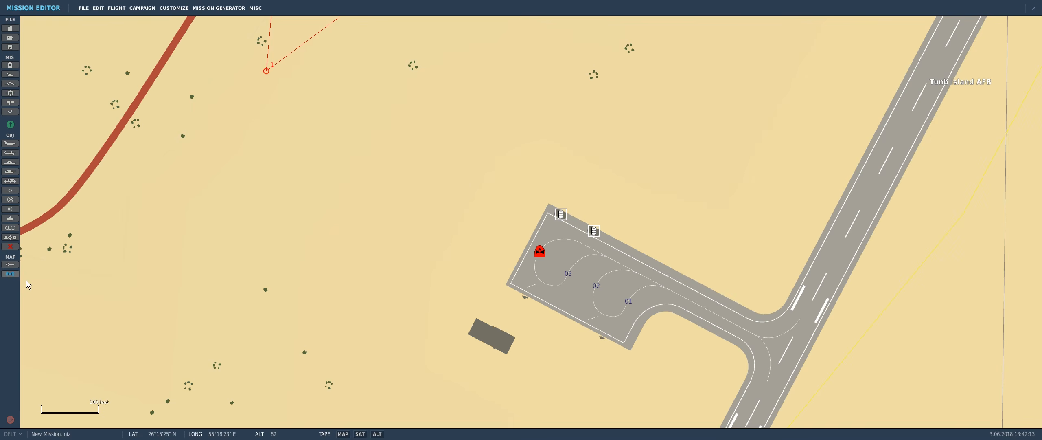
pyautogui.moveTo(543, 247); pyautogui.dragTo(532, 265)
pyautogui.click(13, 274)
pyautogui.click(540, 252)
pyautogui.click(914, 107)
pyautogui.write('210')
pyautogui.press('Return')
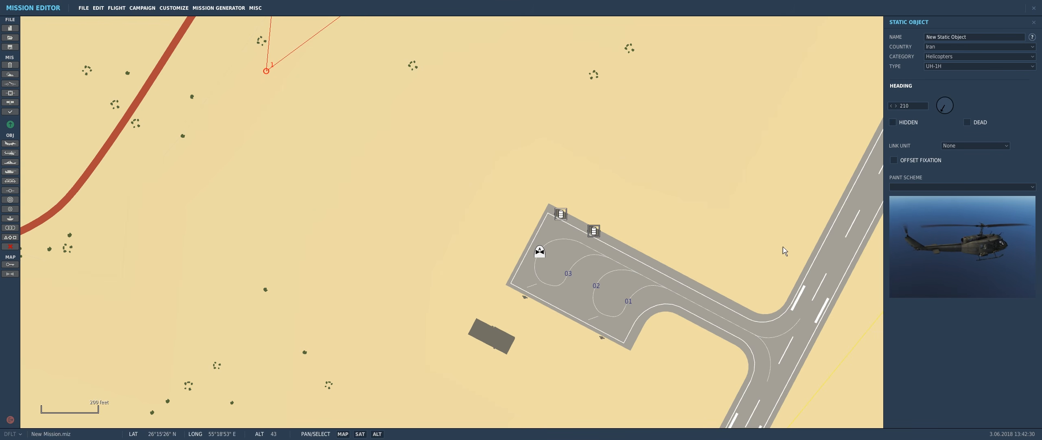
# Step: Copy the UH-1H static helicopter onto parking spots 03, 02 and 01 of the apron
pyautogui.click(540, 253)
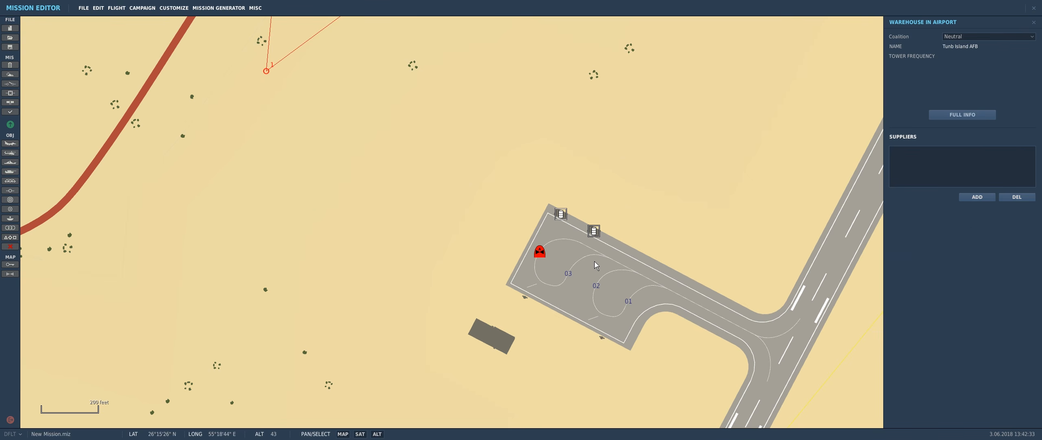
pyautogui.click(541, 252)
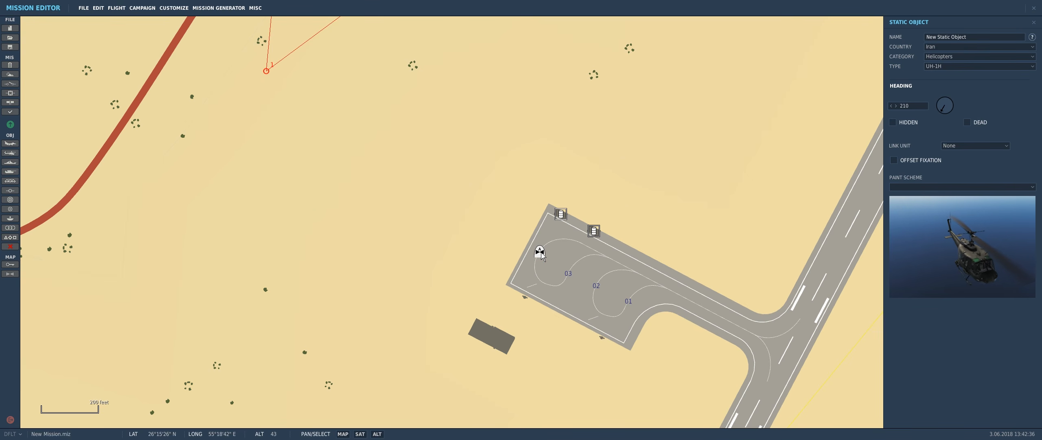
pyautogui.click(568, 276)
pyautogui.click(596, 286)
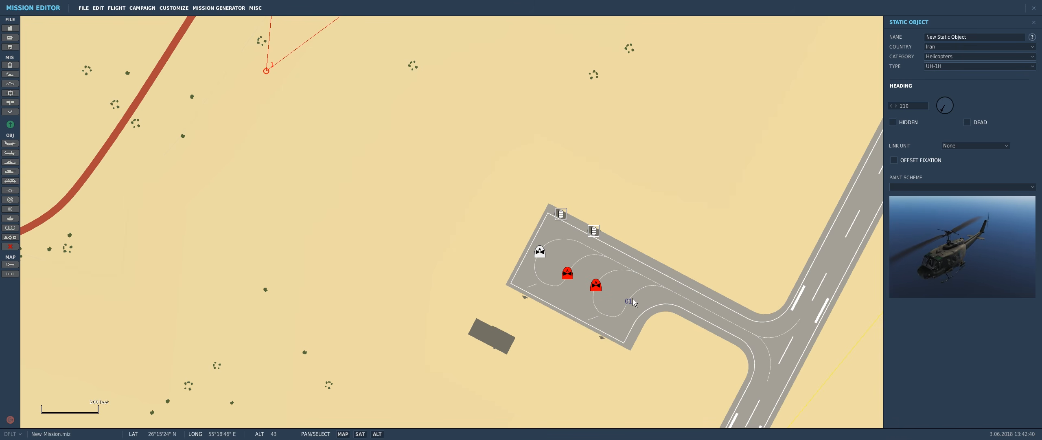
pyautogui.hotkey('ctrl', 'v')
pyautogui.click(681, 336)
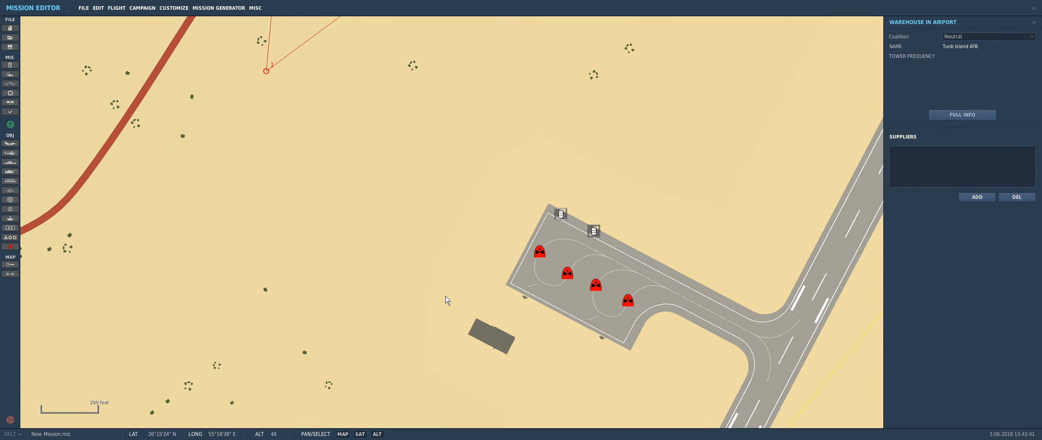
# Step: Review the mission layout on the map, from the Tunb Island defences to the blue flights' routes around Al Minhad AB
pyautogui.scroll(-8, 444, 297)
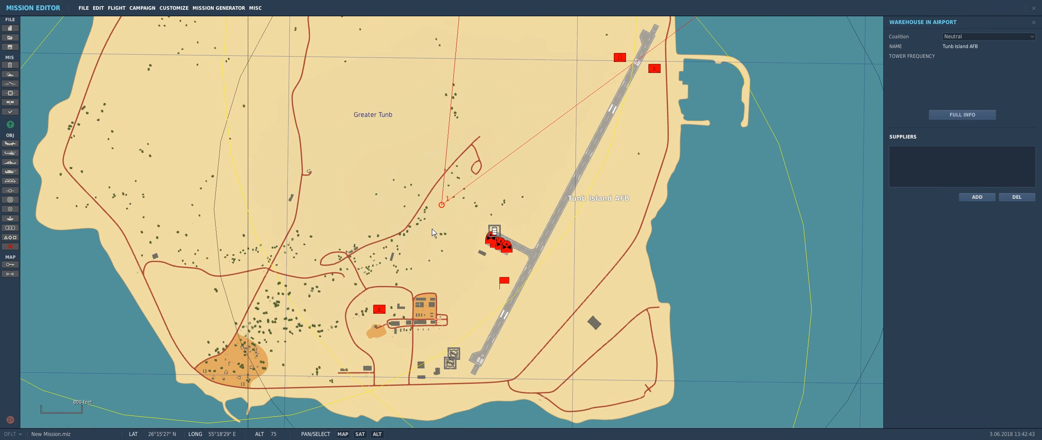
pyautogui.scroll(-10, 432, 233)
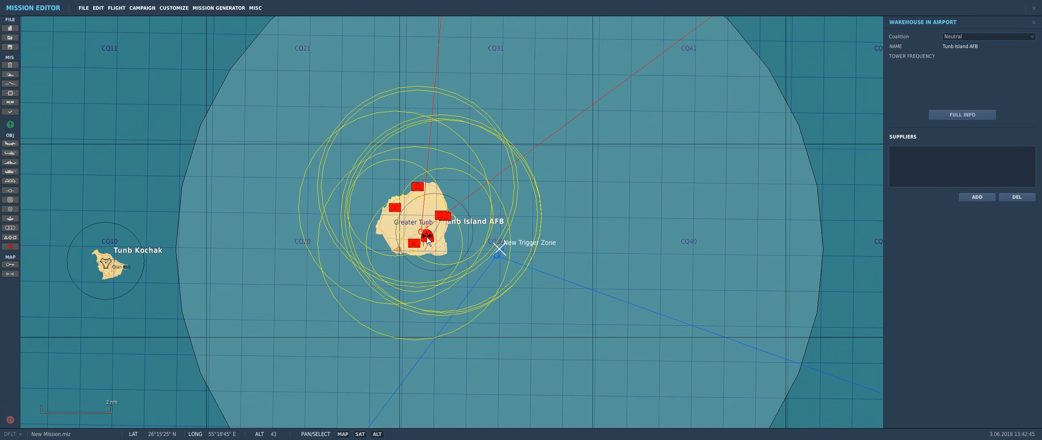
pyautogui.scroll(-3, 529, 281)
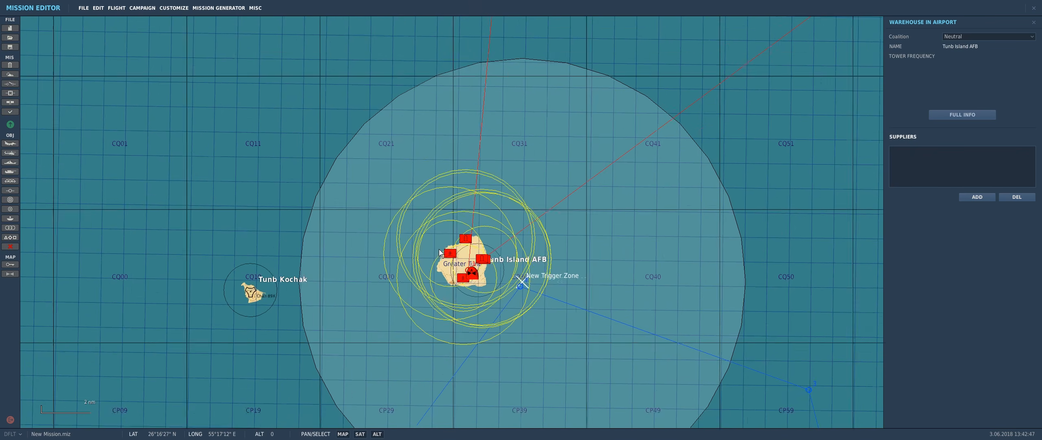
pyautogui.scroll(2, 456, 254)
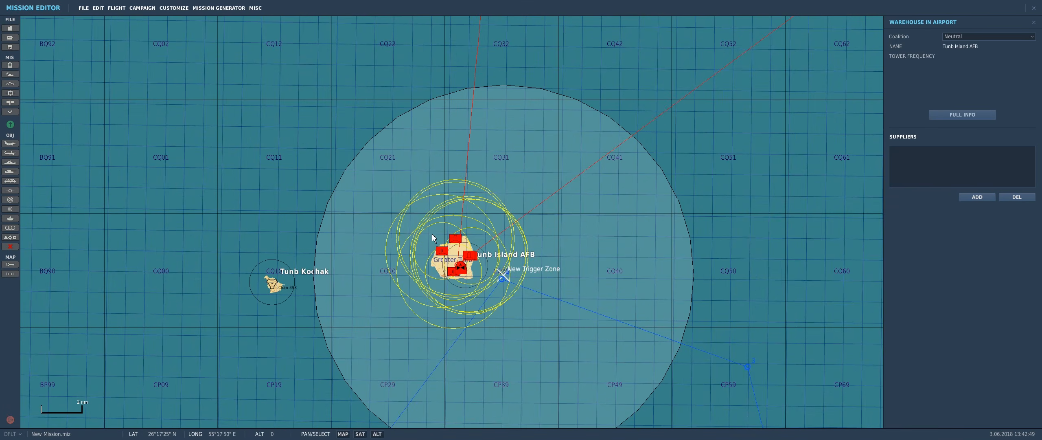
pyautogui.scroll(2, 438, 287)
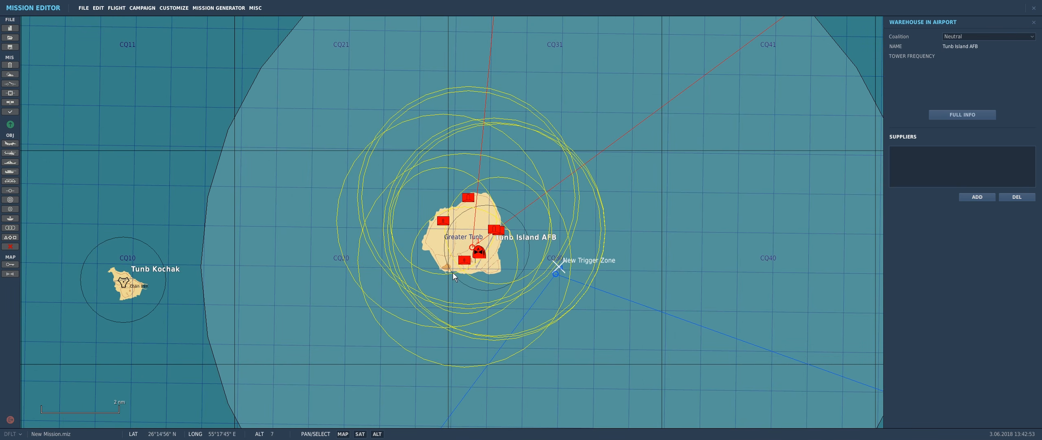
pyautogui.scroll(2, 472, 258)
pyautogui.scroll(-5, 486, 267)
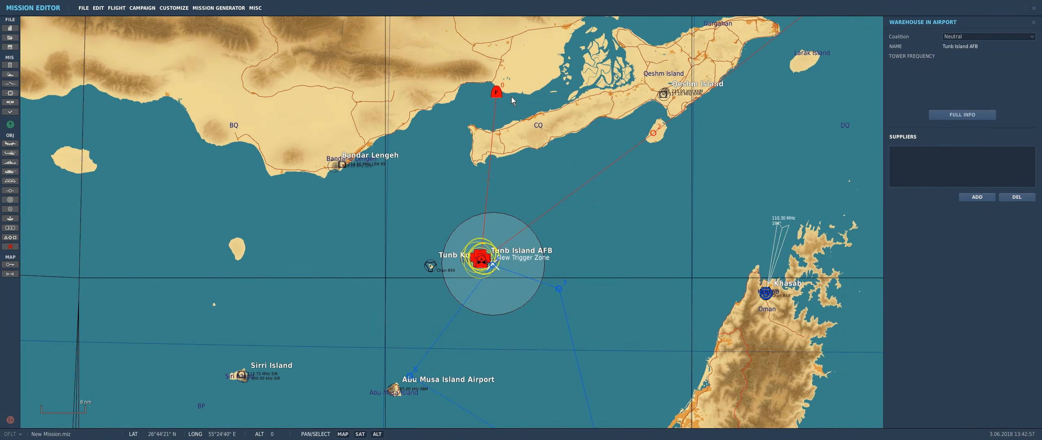
pyautogui.scroll(-1, 653, 189)
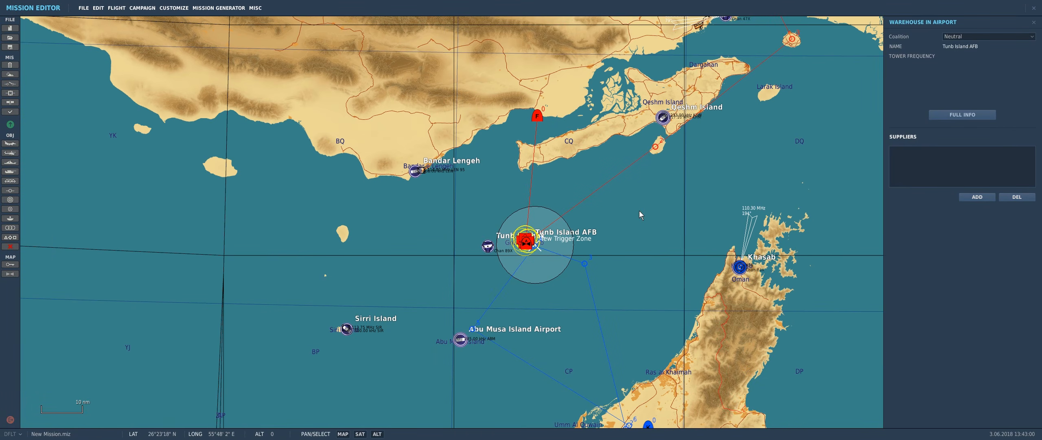
pyautogui.scroll(-1, 639, 210)
pyautogui.moveTo(651, 235); pyautogui.dragTo(643, 155)
pyautogui.moveTo(622, 355); pyautogui.dragTo(613, 263)
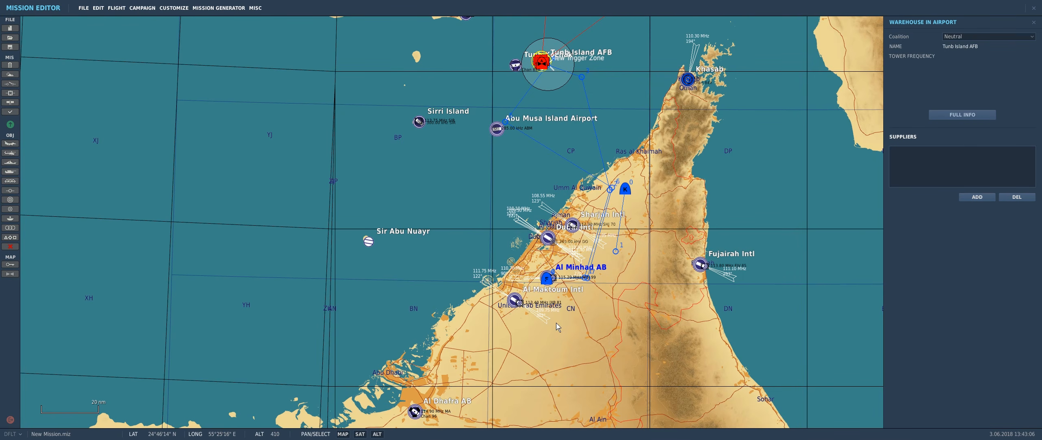
pyautogui.scroll(5, 547, 281)
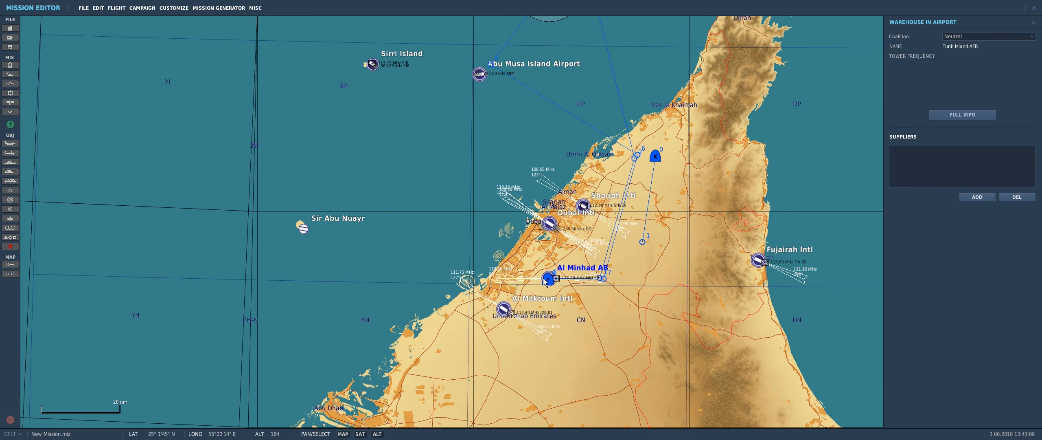
pyautogui.scroll(4, 550, 283)
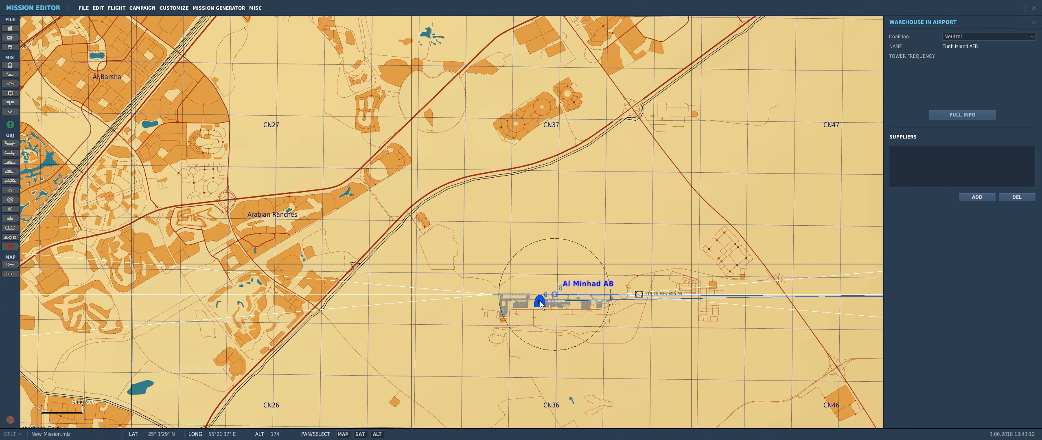
# Step: Examine the preset COMM 1 and COMM 2 radio channels of the F/A-18C Player flight at Al Minhad AB
pyautogui.click(540, 302)
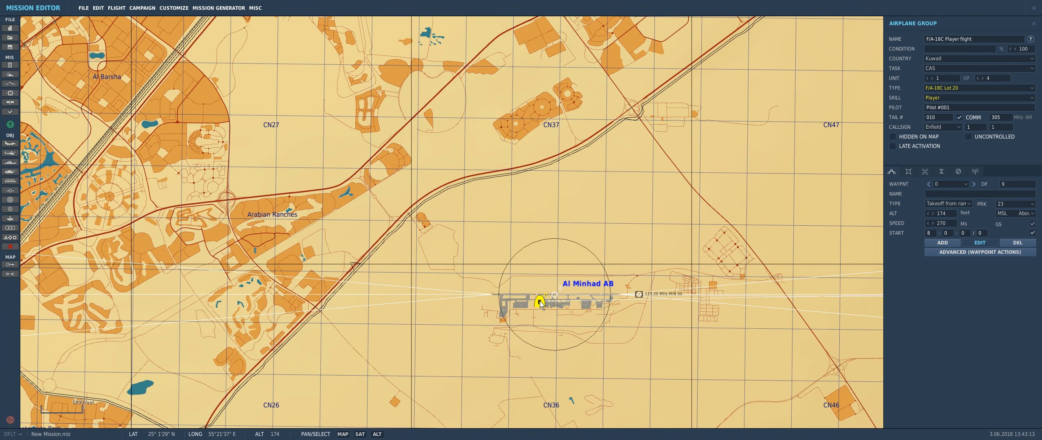
pyautogui.scroll(-4, 540, 246)
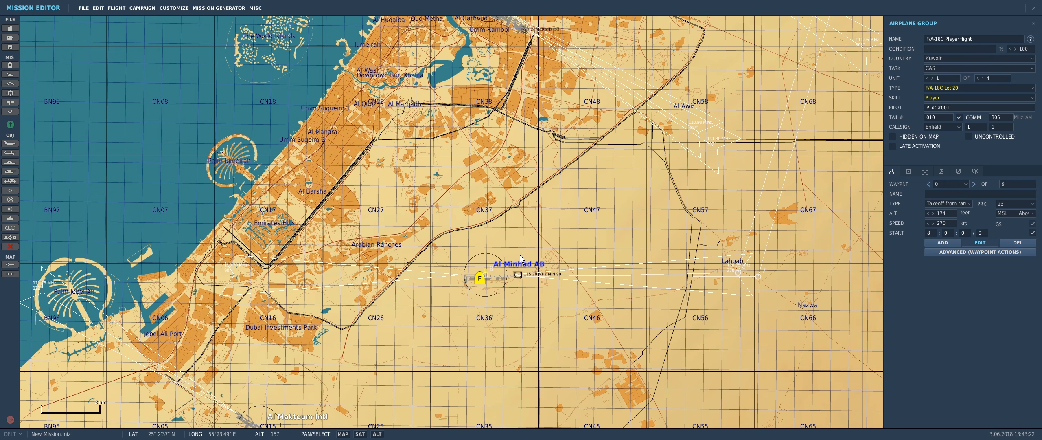
pyautogui.scroll(-1, 519, 254)
pyautogui.moveTo(513, 149); pyautogui.dragTo(482, 195)
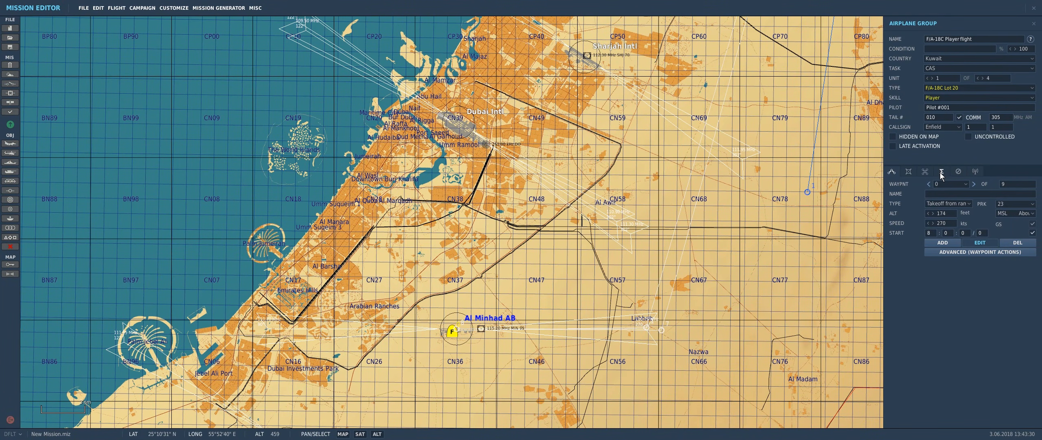
pyautogui.click(977, 169)
pyautogui.moveTo(781, 315); pyautogui.dragTo(769, 264, button='right')
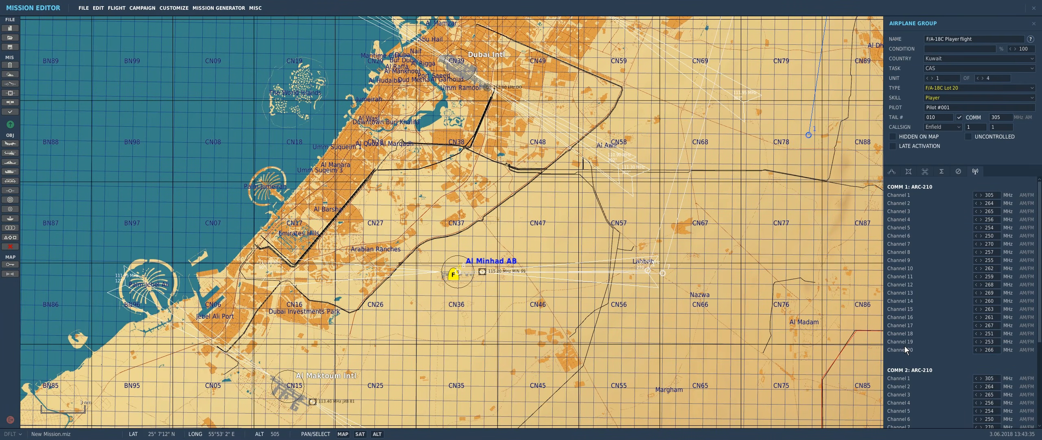
pyautogui.scroll(-5, 914, 346)
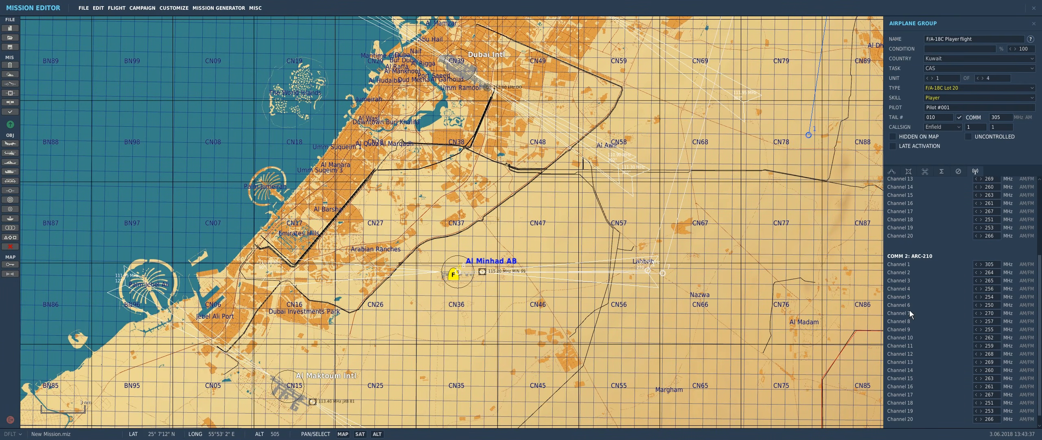
pyautogui.scroll(5, 943, 350)
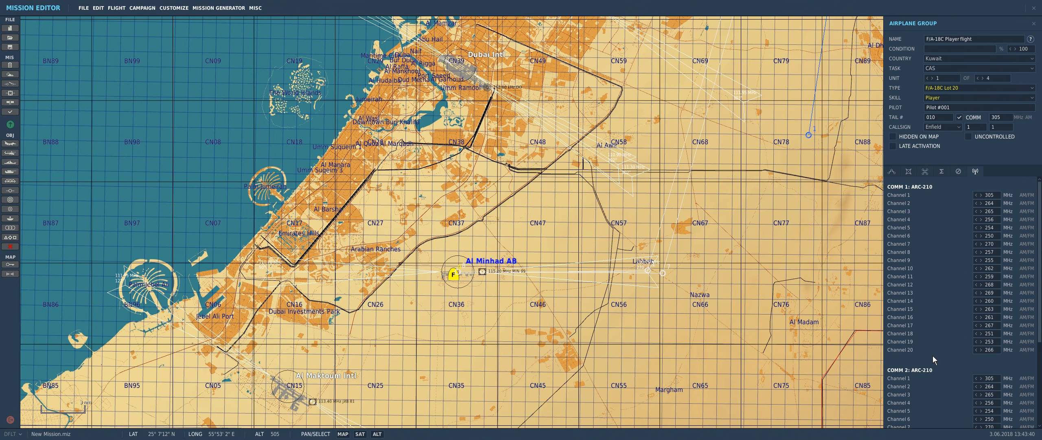
# Step: Look up Al Minhad AB's tower frequencies and set COMM 2 channel 1 of the F/A-18C Player flight to 250.1 MHz
pyautogui.scroll(5, 457, 273)
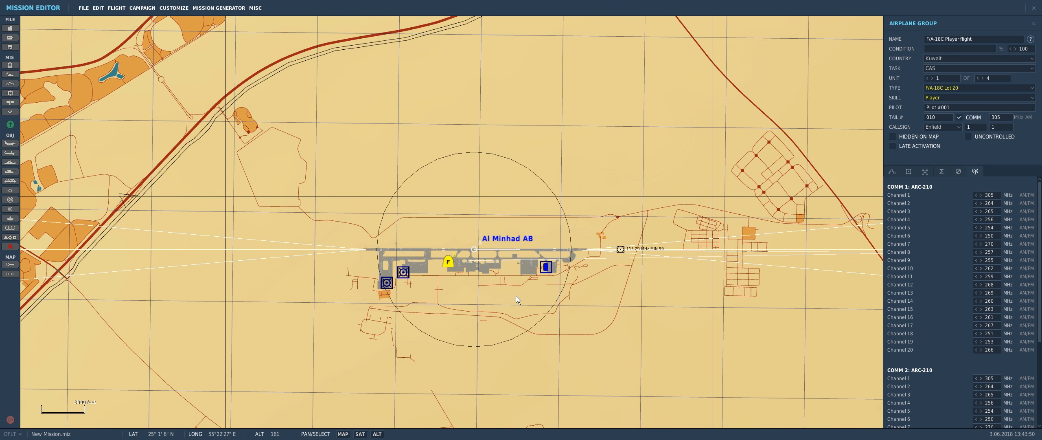
pyautogui.click(505, 240)
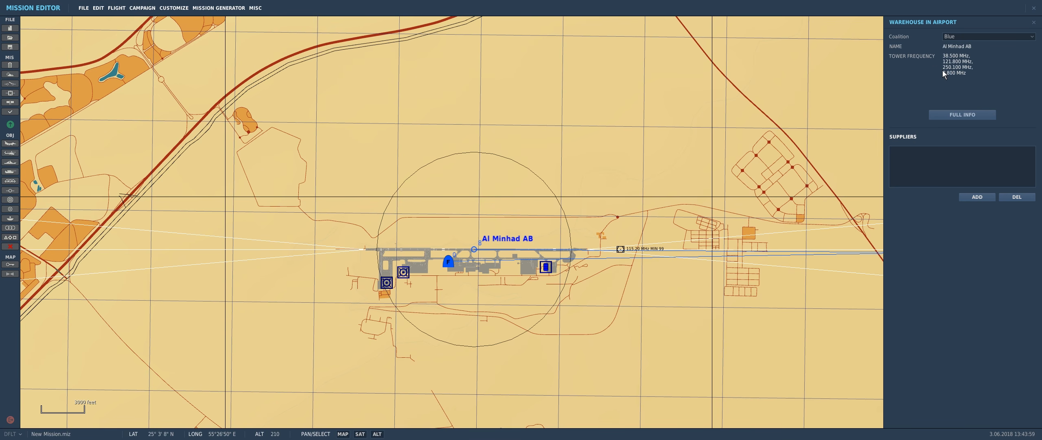
pyautogui.click(449, 263)
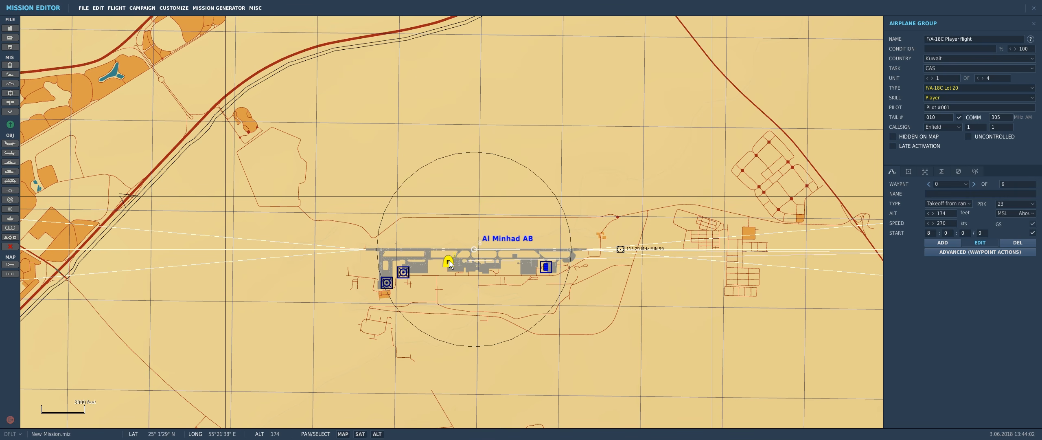
pyautogui.click(977, 171)
pyautogui.scroll(-5, 921, 295)
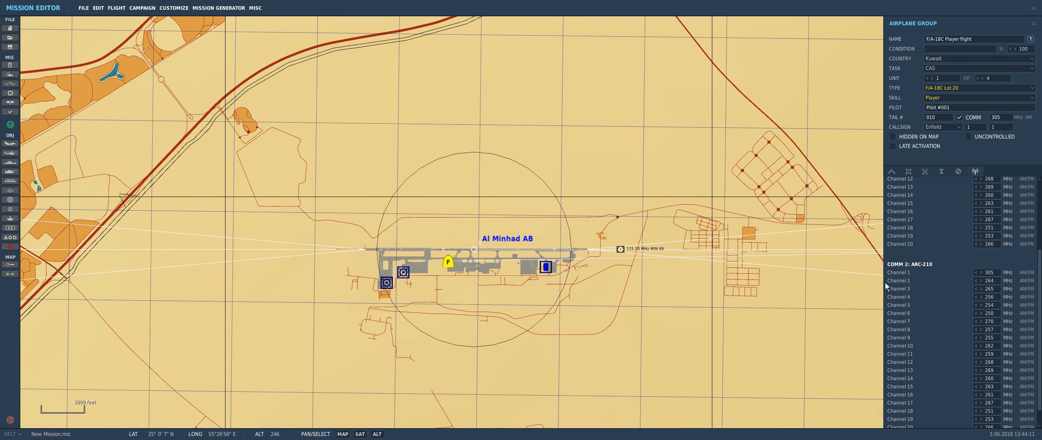
pyautogui.click(997, 272)
pyautogui.click(484, 268)
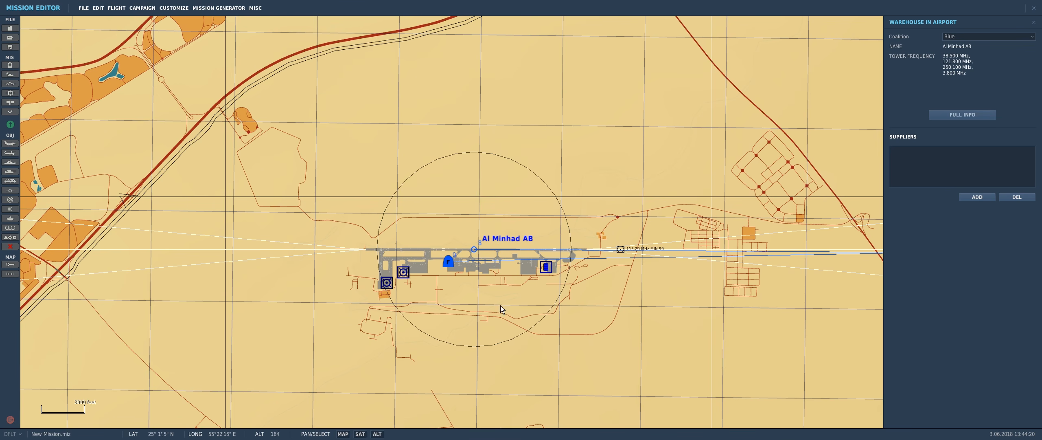
pyautogui.click(449, 263)
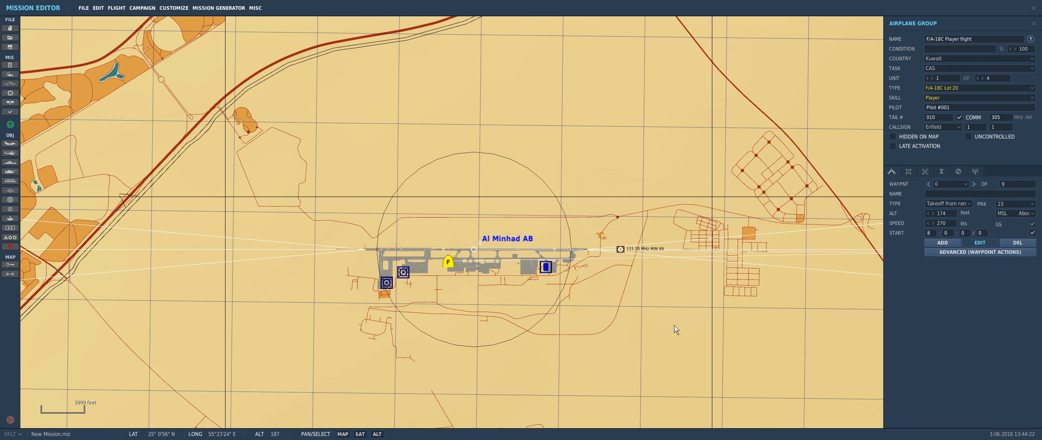
pyautogui.click(975, 171)
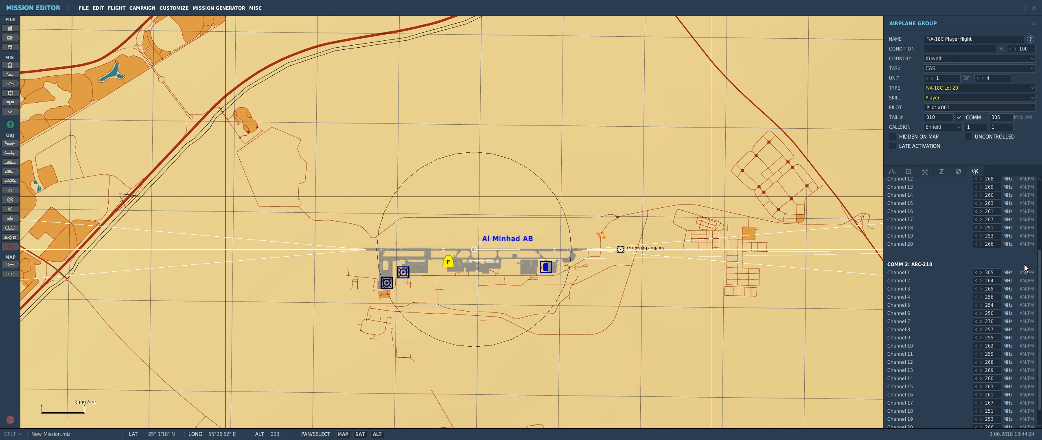
pyautogui.press('BackSpace')
pyautogui.press('BackSpace')
pyautogui.press('BackSpace')
pyautogui.write('2')
# Step: Look up the KC-130 tanker's radio frequency and set COMM 2 channel 2 of the F/A-18C Player flight to 308.5 MHz
pyautogui.scroll(-4, 610, 198)
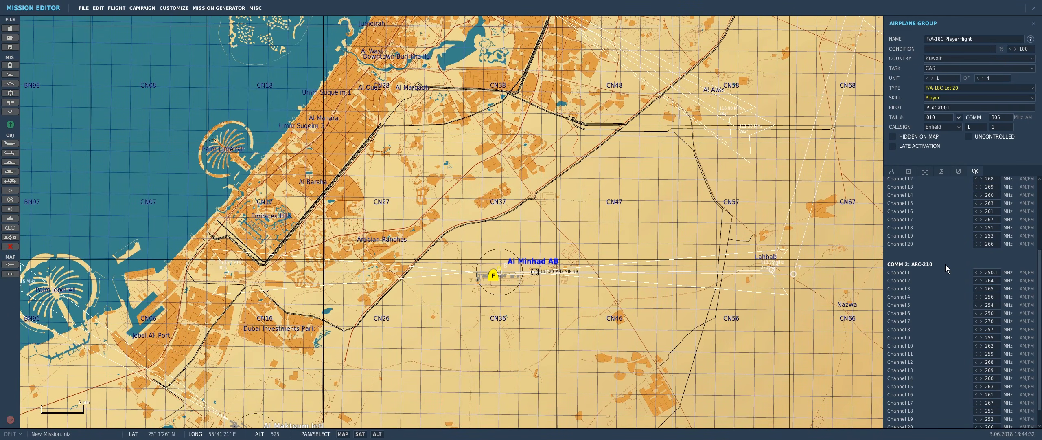
pyautogui.scroll(-3, 689, 193)
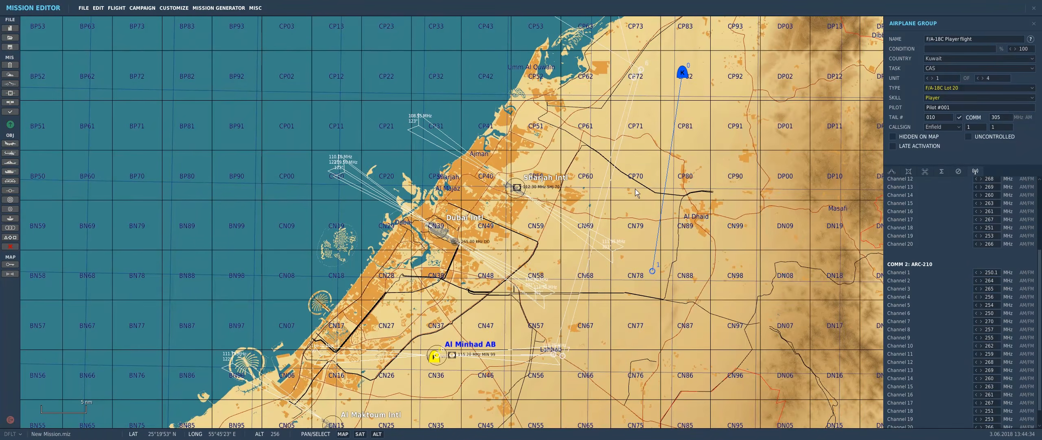
pyautogui.click(682, 74)
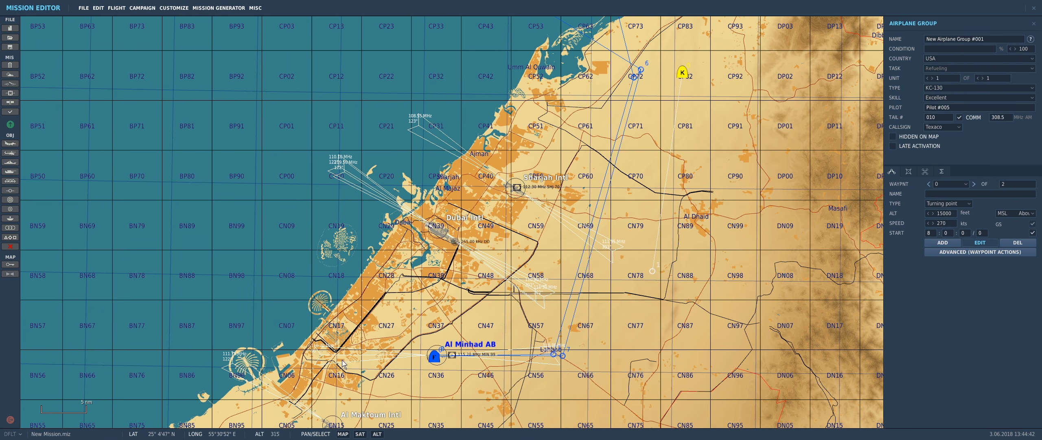
pyautogui.scroll(8, 452, 351)
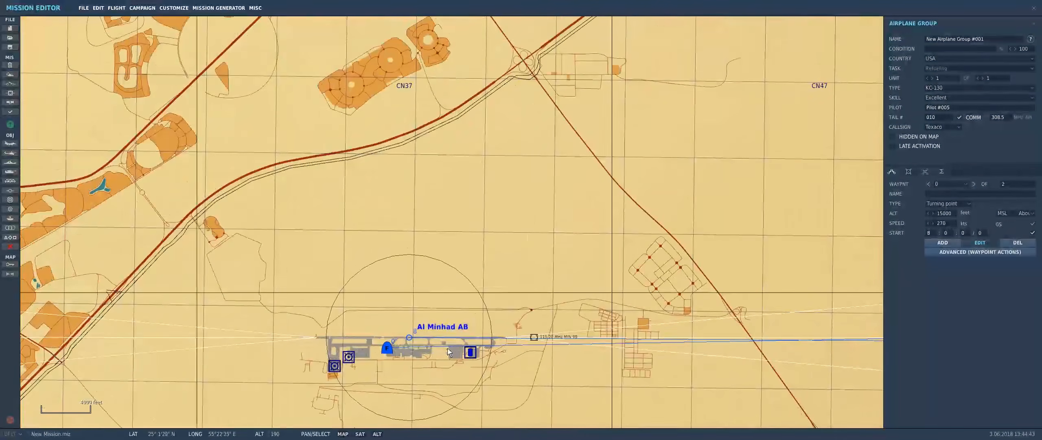
pyautogui.moveTo(415, 359); pyautogui.dragTo(456, 357)
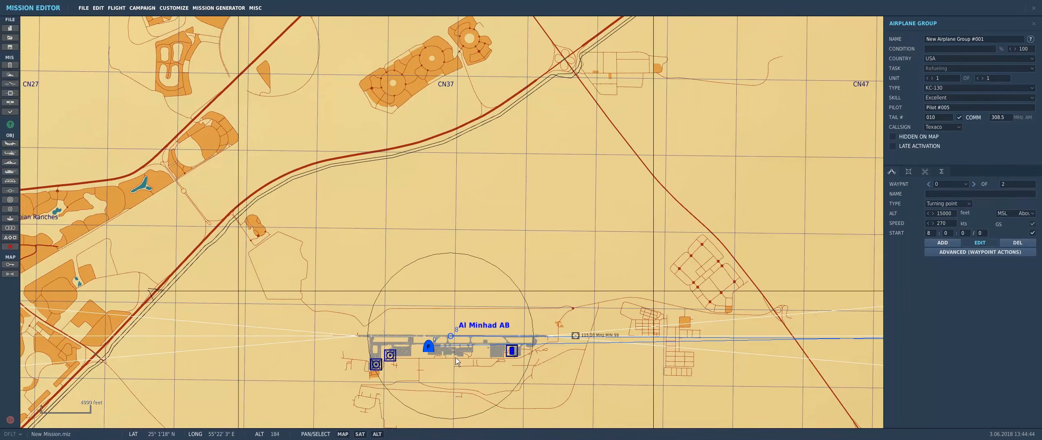
pyautogui.click(427, 347)
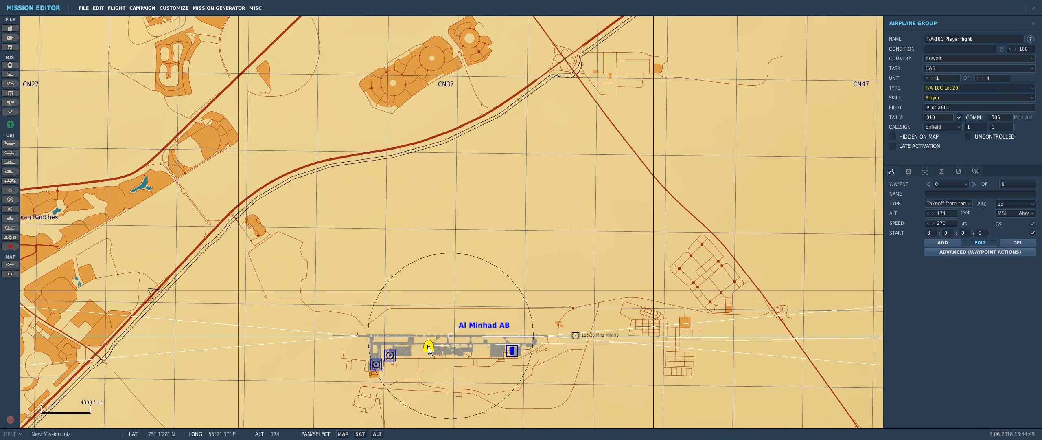
pyautogui.click(975, 171)
pyautogui.scroll(-5, 953, 293)
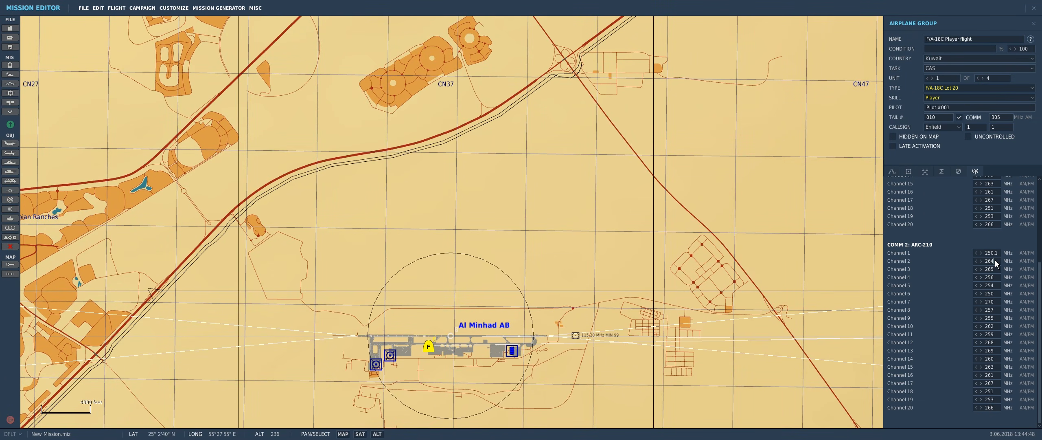
pyautogui.write('30')
# Step: Set COMM 1 channel 1 of the F/A-18C Player flight to Al Minhad AB's 250.1 MHz tower frequency
pyautogui.scroll(5, 950, 236)
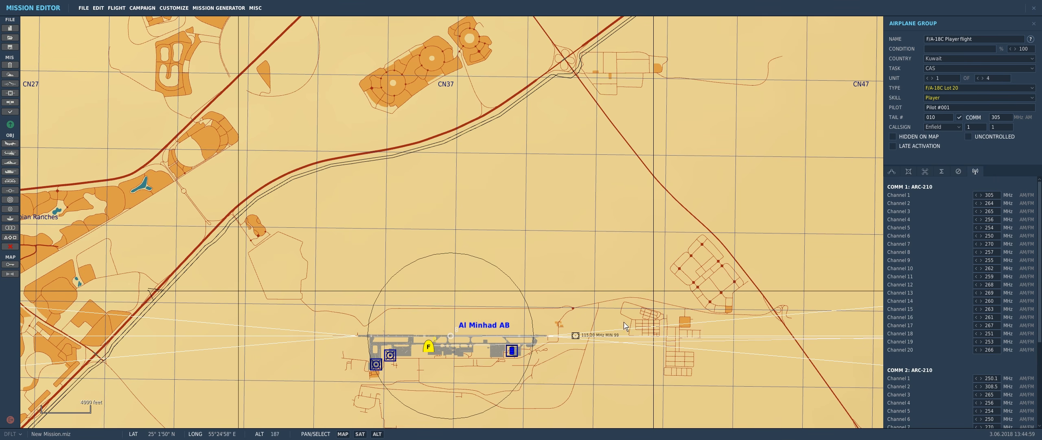
pyautogui.scroll(-5, 450, 297)
pyautogui.scroll(4, 451, 287)
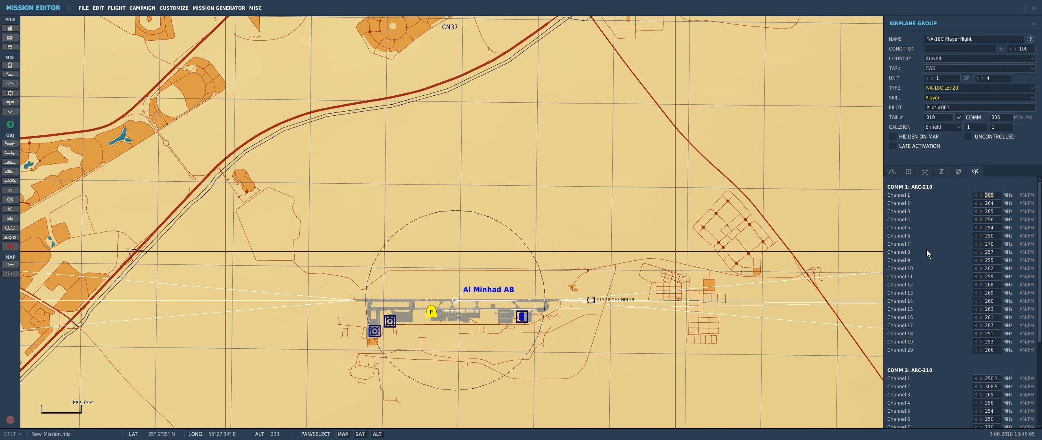
pyautogui.write('250.')
# Step: Enter the briefing situation text "Strike on Iranian Comm Bunker on Tunb Island AFB. Remember Tanker is on TACAN Channel 18X."
pyautogui.scroll(-3, 472, 249)
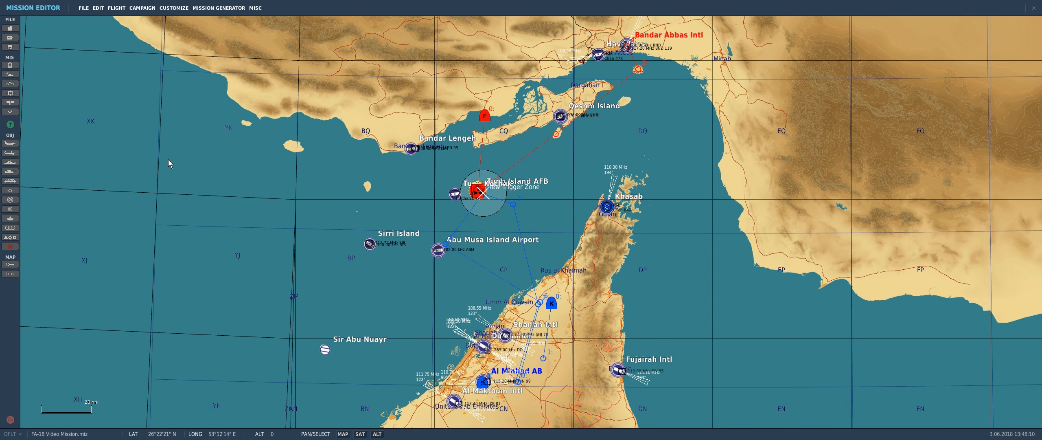
pyautogui.click(10, 66)
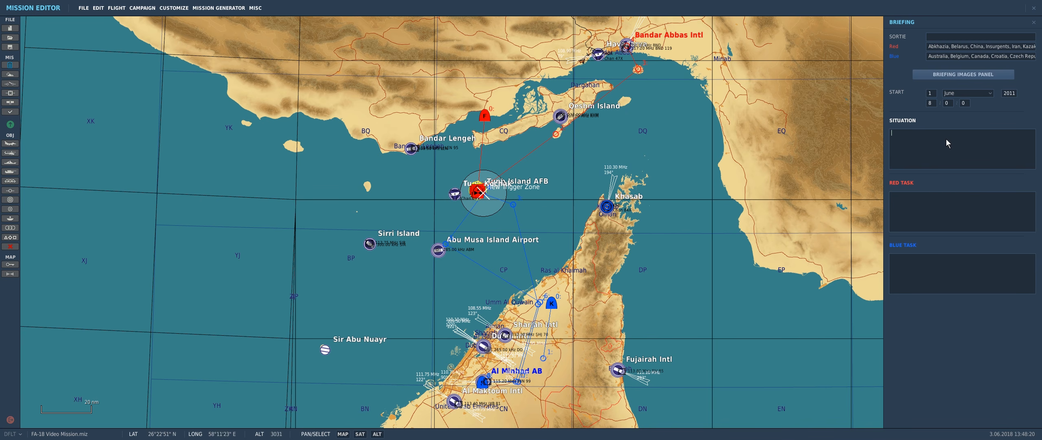
pyautogui.write('Strijke')
pyautogui.press('BackSpace')
pyautogui.press('BackSpace')
pyautogui.press('BackSpace')
pyautogui.press('BackSpace')
pyautogui.write('ke on Iranian Comm Bunker on Tunb')
pyautogui.write('Island AFB. Remember Tanker is on TACAN Channel 18X.')
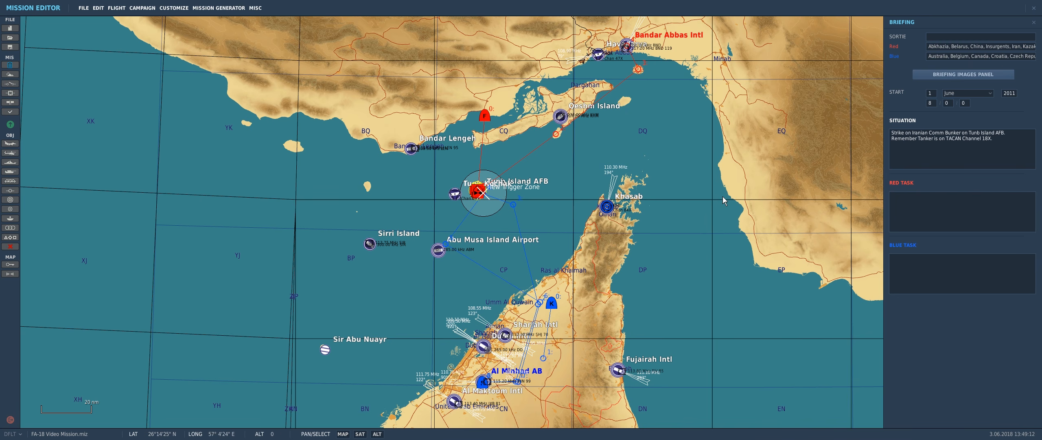
# Step: Set the mission start to 5 June at hour 06 in the briefing
pyautogui.click(931, 93)
pyautogui.click(931, 94)
pyautogui.write('5')
pyautogui.moveTo(935, 104); pyautogui.dragTo(920, 106)
pyautogui.write('06')
pyautogui.click(10, 65)
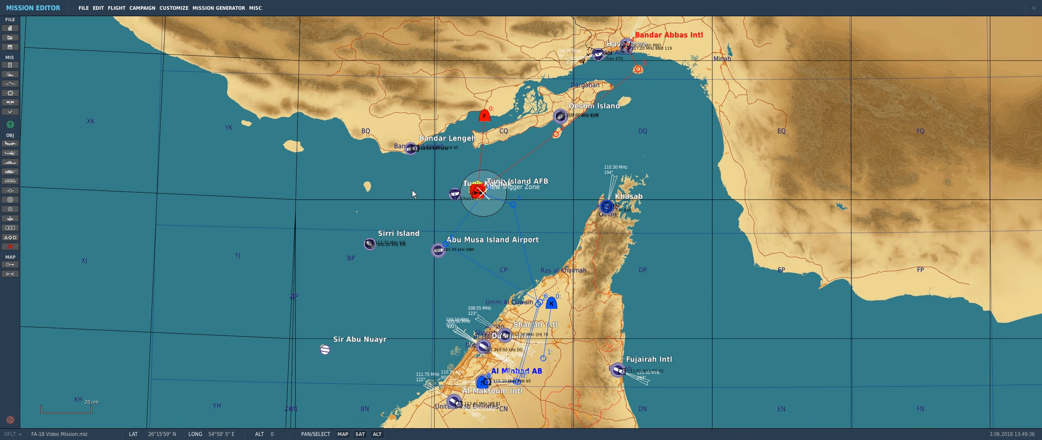
# Step: Set the mission's static weather temperature to 35 °C
pyautogui.click(11, 74)
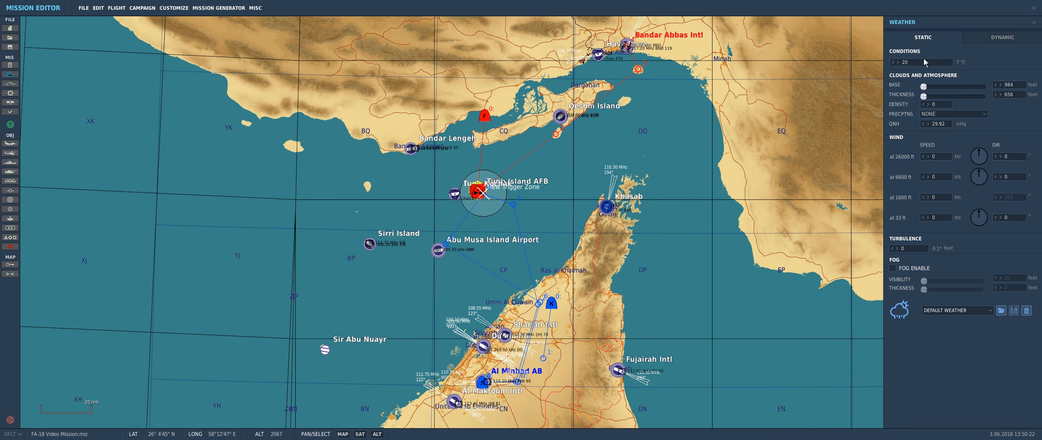
pyautogui.press('BackSpace')
pyautogui.press('BackSpace')
pyautogui.write('35')
# Step: Set the cloud base to 14108 feet, thickness to 5020 feet and density to 7, with rain as precipitation
pyautogui.moveTo(924, 87); pyautogui.dragTo(975, 93)
pyautogui.click(928, 104)
pyautogui.click(929, 104)
pyautogui.click(929, 104)
pyautogui.click(929, 115)
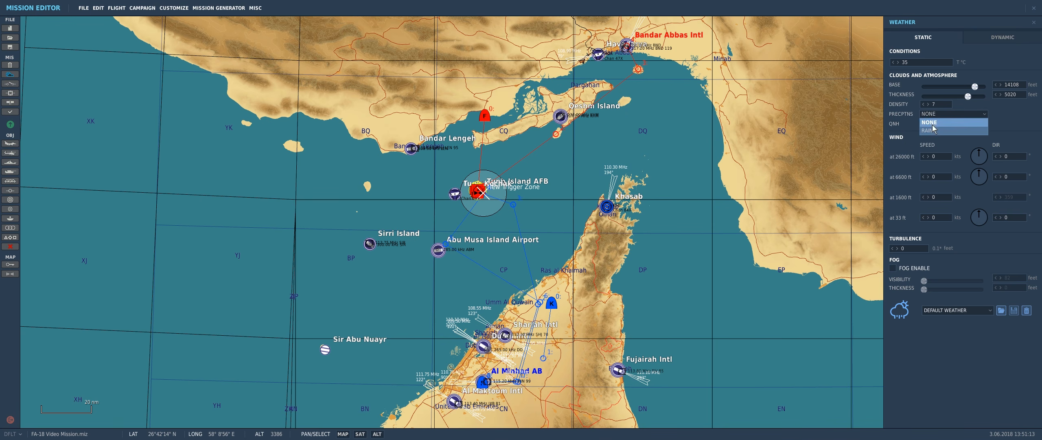
pyautogui.click(933, 115)
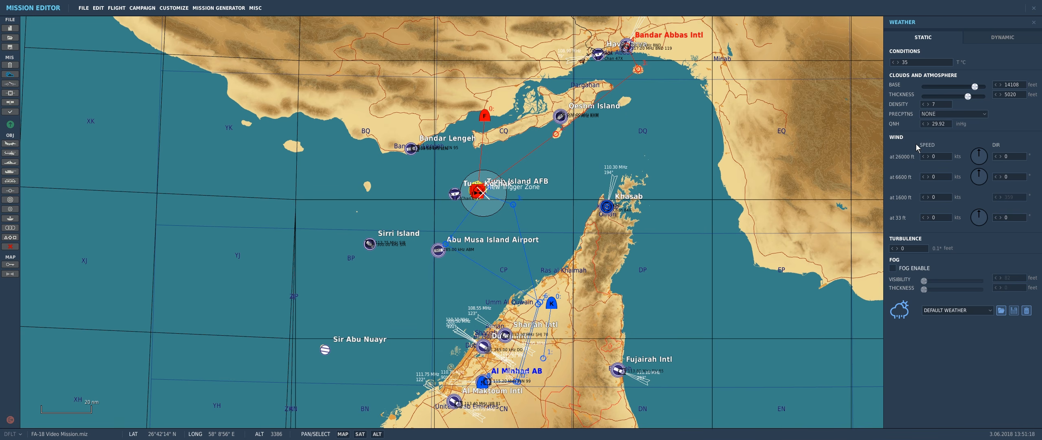
pyautogui.click(922, 115)
pyautogui.click(924, 130)
# Step: Set winds of 11 knots at 268° for 33 ft, 23 knots at 293° for 6600 ft, and 24 knots at 291° for 26000 ft
pyautogui.scroll(1, 486, 387)
pyautogui.scroll(5, 486, 386)
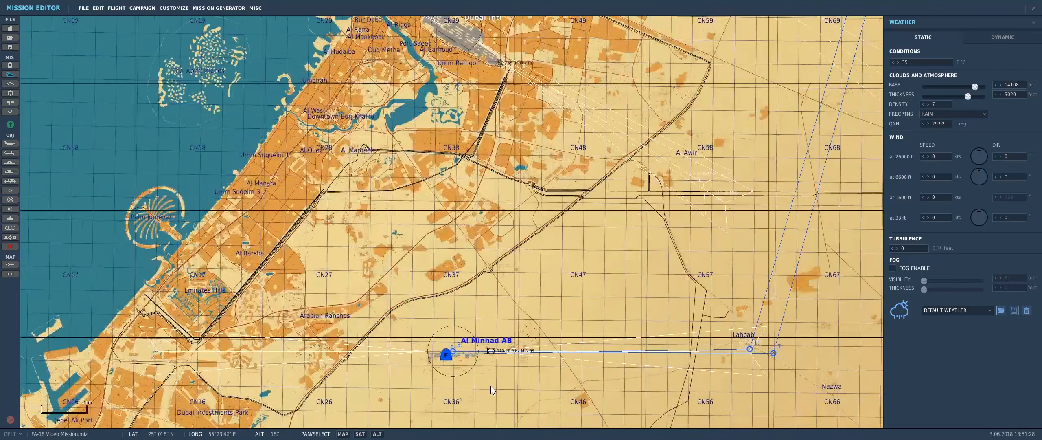
pyautogui.scroll(-2, 476, 375)
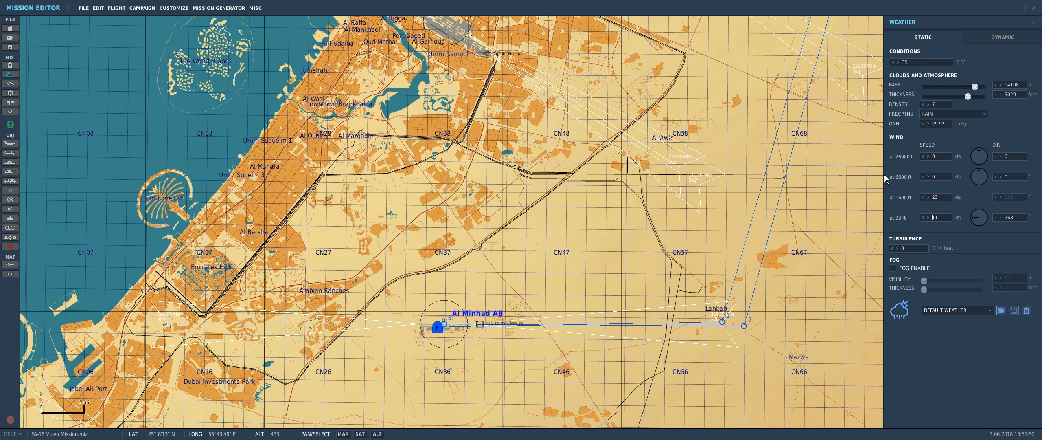
pyautogui.scroll(-2, 712, 143)
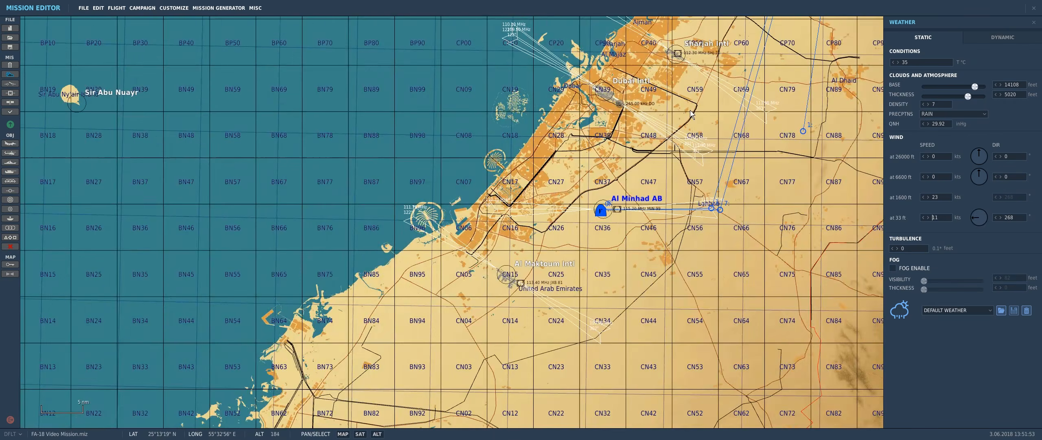
pyautogui.scroll(-2, 691, 110)
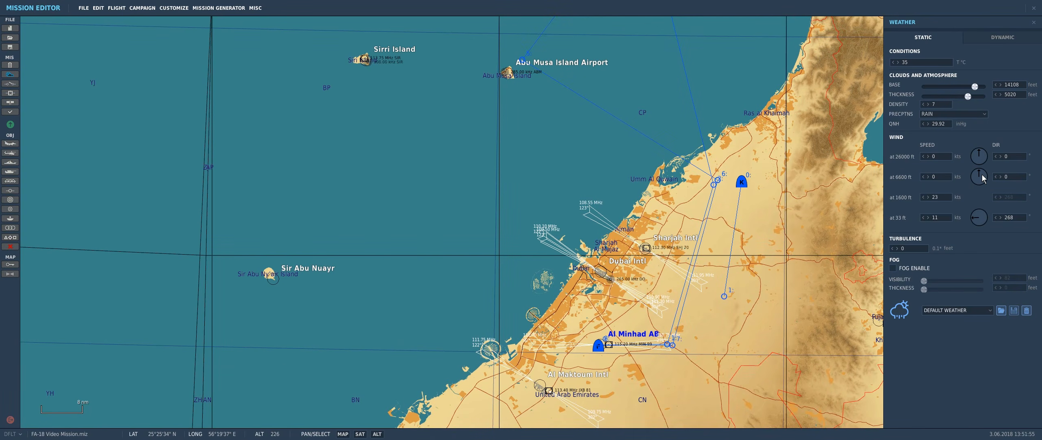
pyautogui.click(973, 174)
pyautogui.click(929, 179)
pyautogui.click(933, 157)
pyautogui.write('24')
pyautogui.click(972, 156)
pyautogui.moveTo(951, 157); pyautogui.dragTo(931, 138)
pyautogui.moveTo(740, 366); pyautogui.dragTo(668, 311, button='right')
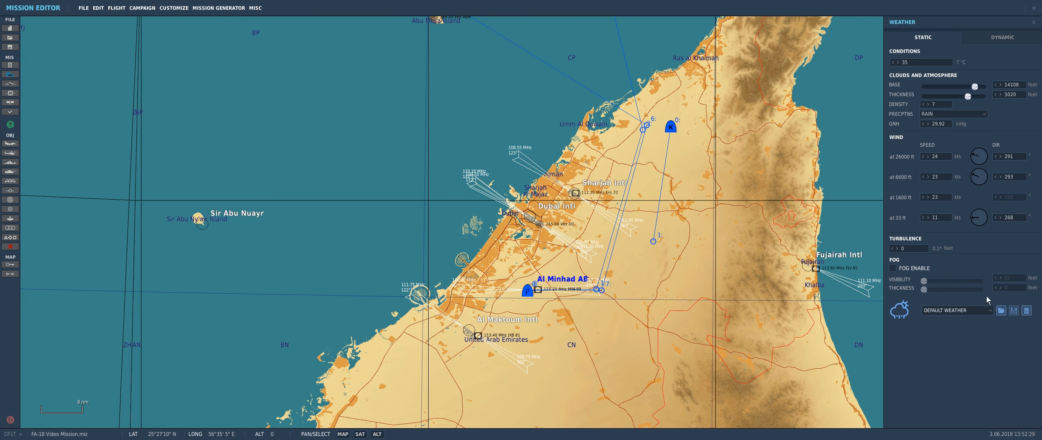
pyautogui.scroll(-5, 338, 149)
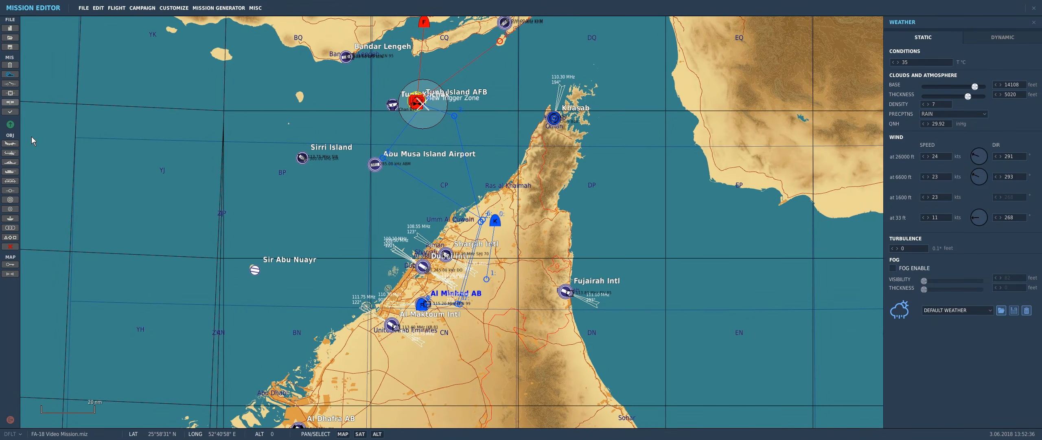
pyautogui.click(10, 65)
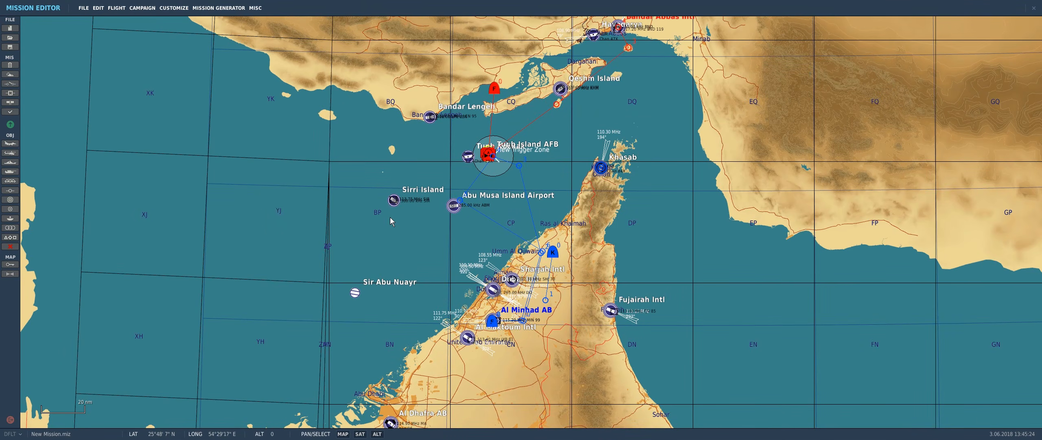
# Step: Start saving the mission and browse to the FA-18 Missions folder within My Missions
pyautogui.scroll(-1, 378, 197)
pyautogui.moveTo(377, 197); pyautogui.dragTo(381, 222)
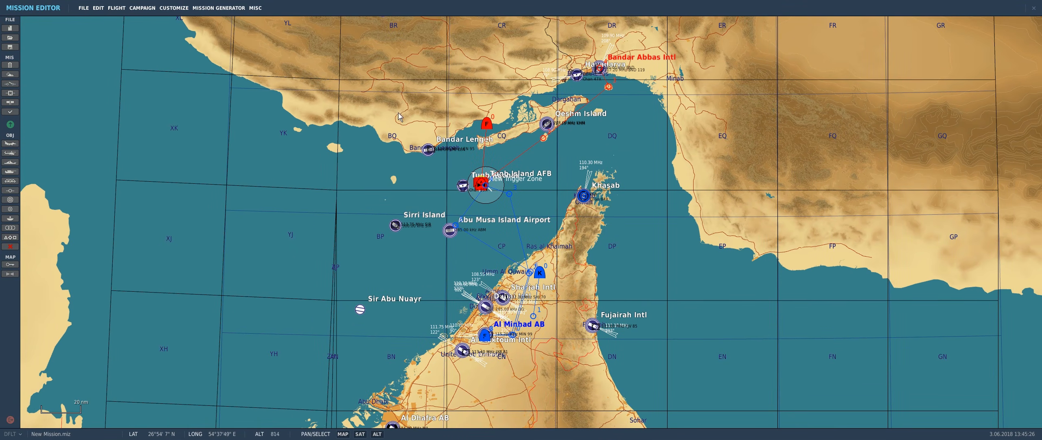
pyautogui.click(83, 8)
pyautogui.click(101, 34)
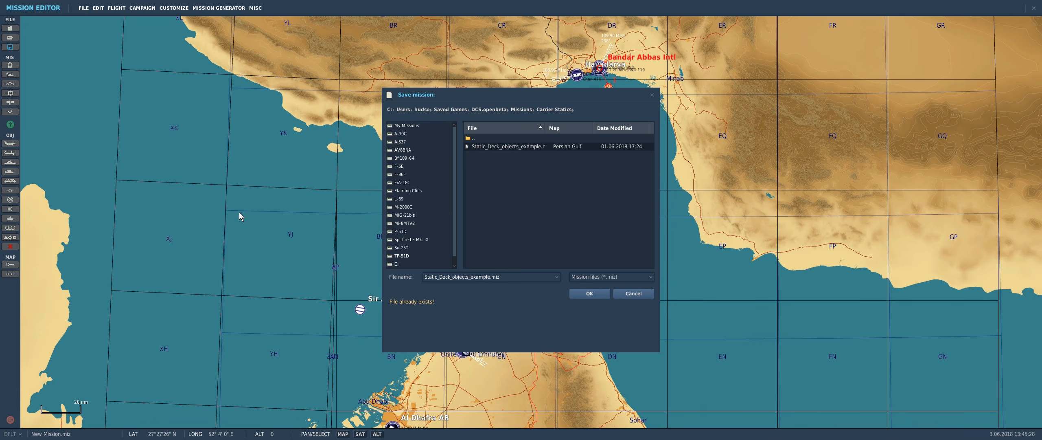
pyautogui.doubleClick(471, 139)
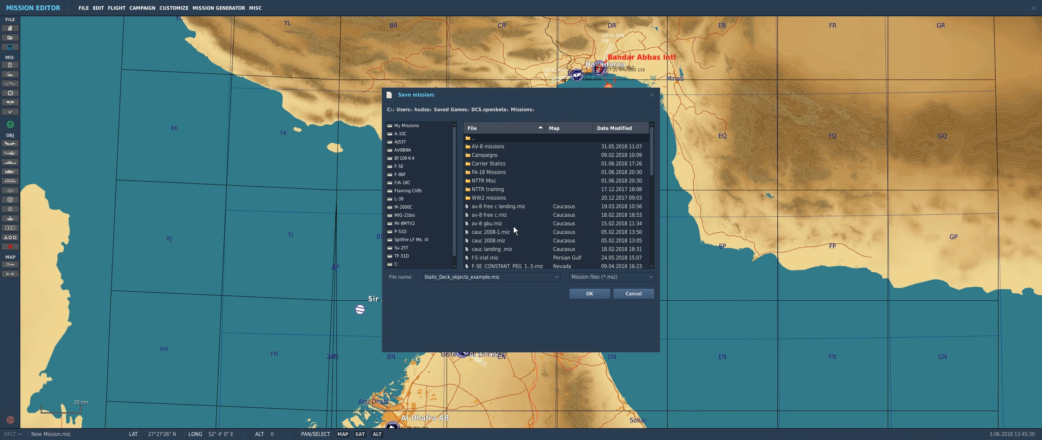
pyautogui.scroll(-5, 503, 229)
pyautogui.scroll(5, 503, 228)
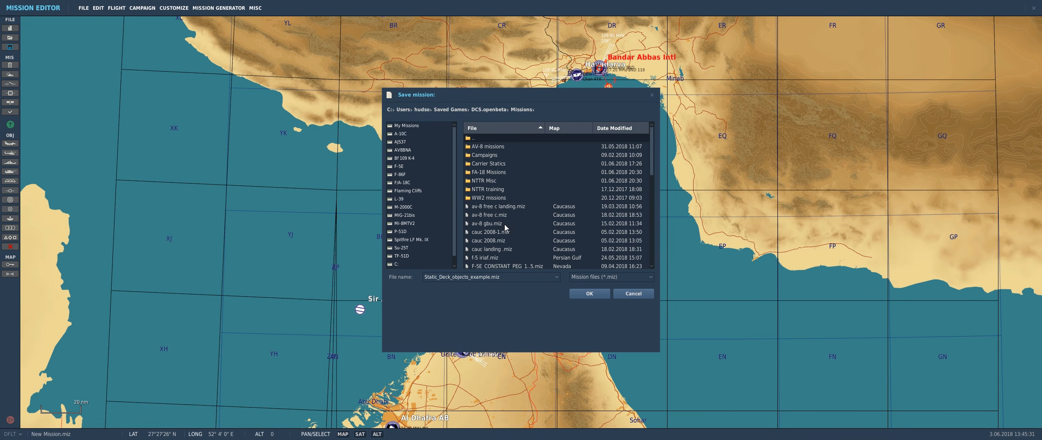
pyautogui.click(407, 127)
pyautogui.scroll(-4, 496, 228)
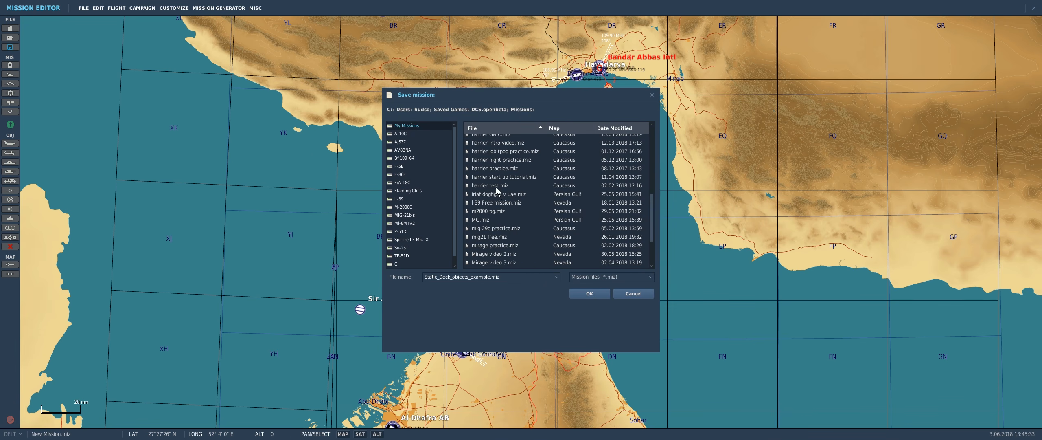
pyautogui.scroll(4, 495, 242)
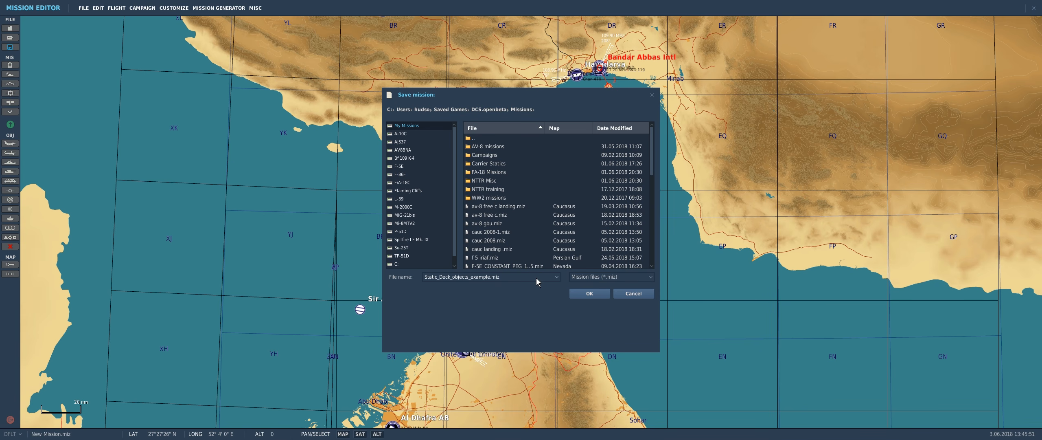
pyautogui.doubleClick(489, 172)
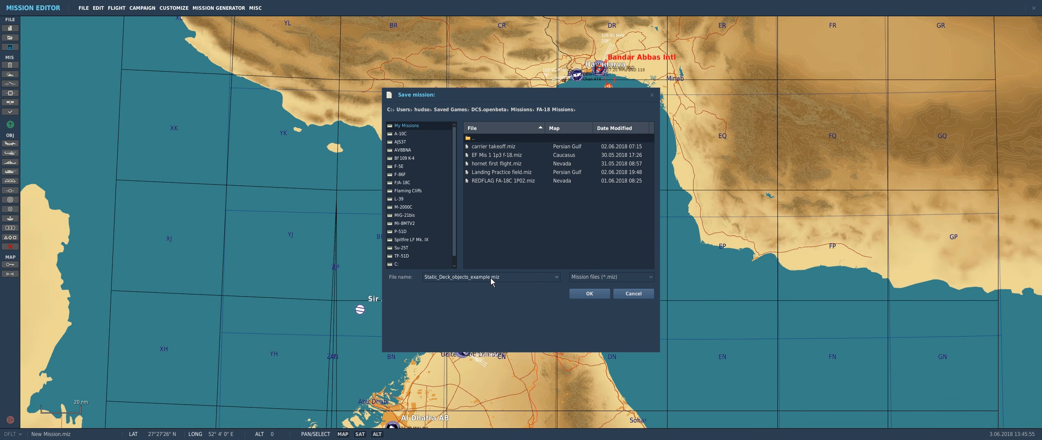
# Step: Save the mission under the file name "FA-18 Video Mission"
pyautogui.moveTo(489, 278); pyautogui.dragTo(337, 293)
pyautogui.press('BackSpace')
pyautogui.write('FA-18 Video Mission')
pyautogui.click(603, 295)
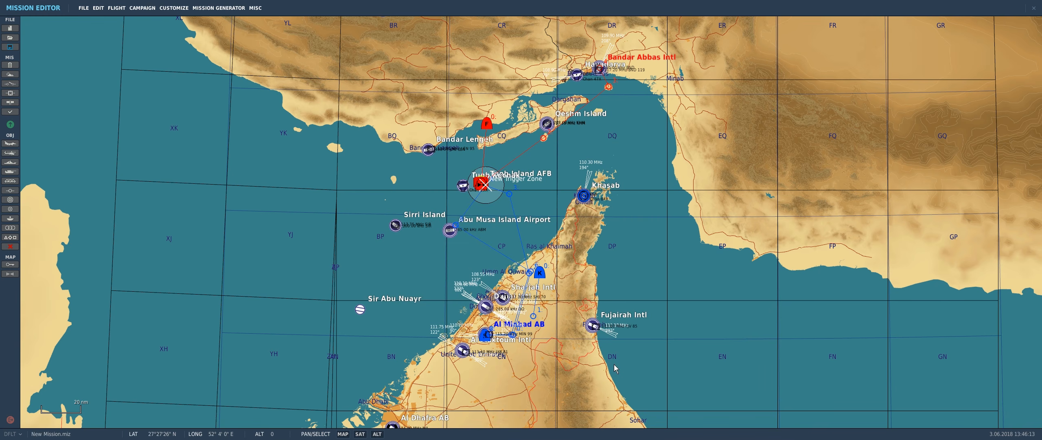
pyautogui.moveTo(464, 246); pyautogui.dragTo(411, 285)
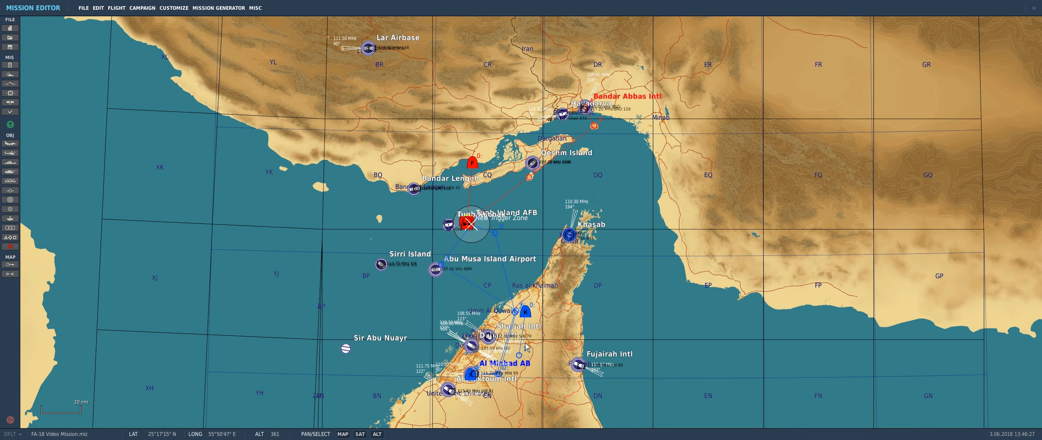
pyautogui.scroll(5, 527, 343)
pyautogui.moveTo(529, 346); pyautogui.dragTo(552, 292)
pyautogui.scroll(-3, 551, 294)
pyautogui.scroll(-3, 548, 300)
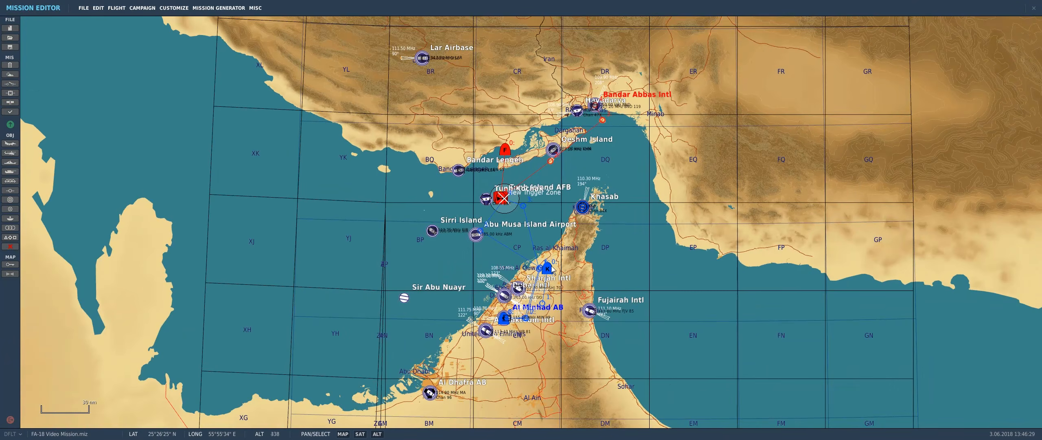
pyautogui.scroll(4, 534, 289)
pyautogui.scroll(-3, 534, 289)
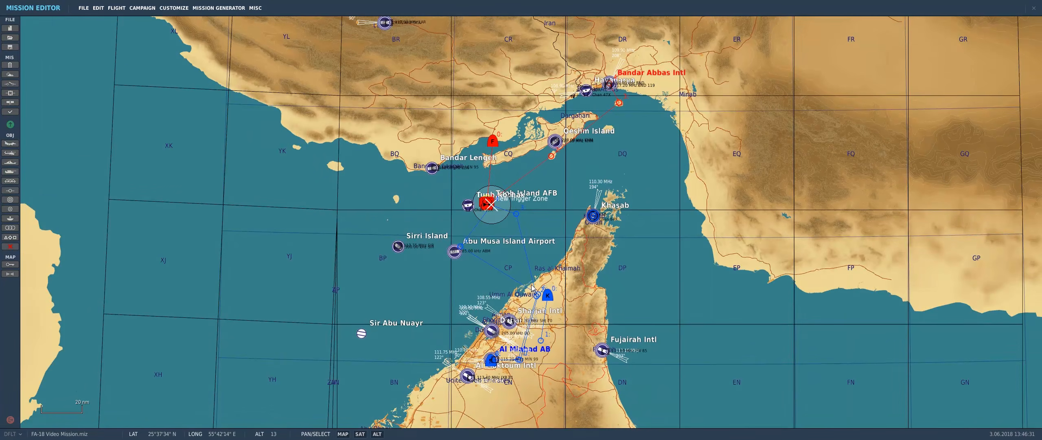
pyautogui.scroll(2, 533, 291)
pyautogui.moveTo(523, 247); pyautogui.dragTo(517, 267)
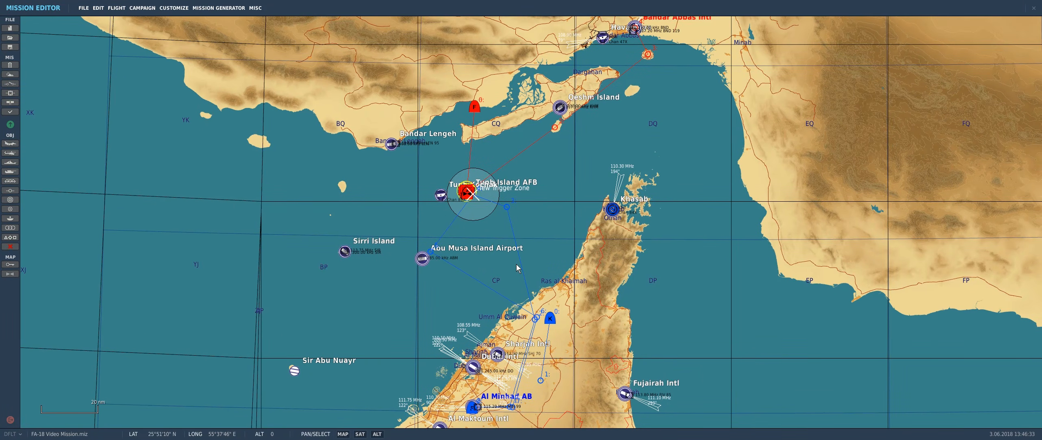
pyautogui.scroll(-1, 517, 267)
pyautogui.scroll(3, 516, 266)
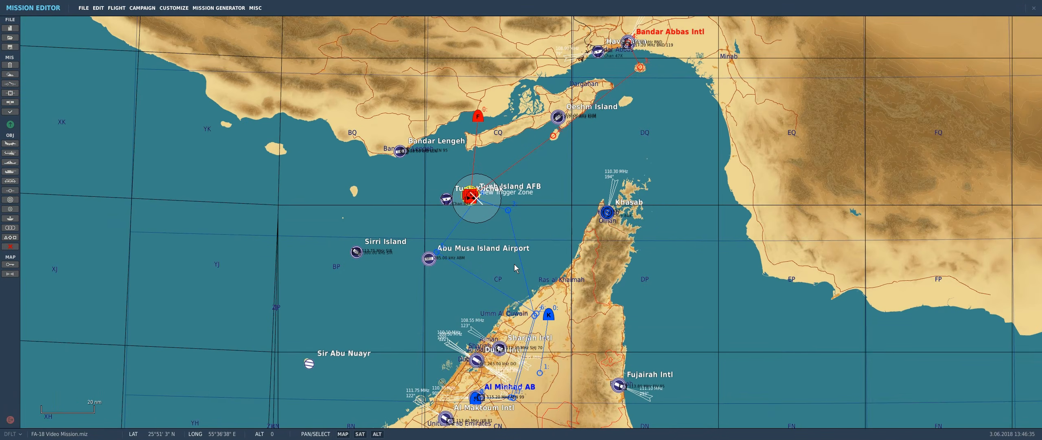
pyautogui.scroll(-2, 518, 267)
pyautogui.moveTo(512, 248); pyautogui.dragTo(512, 276)
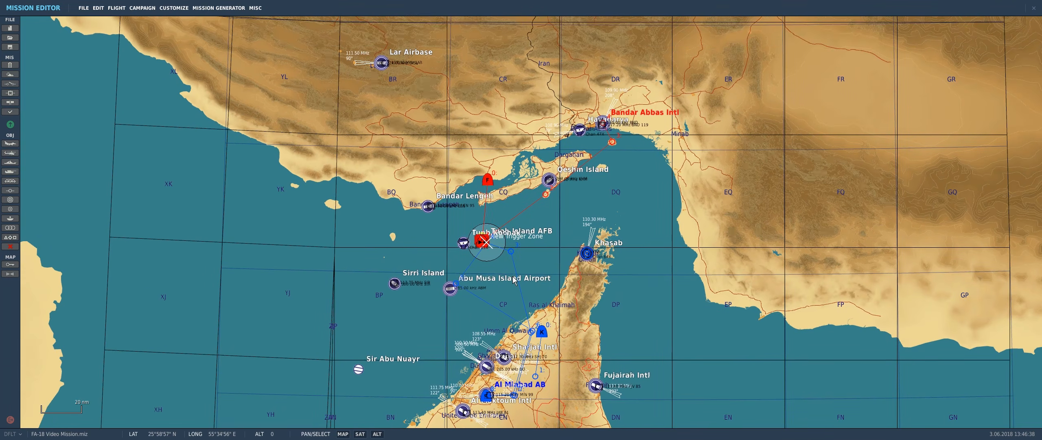